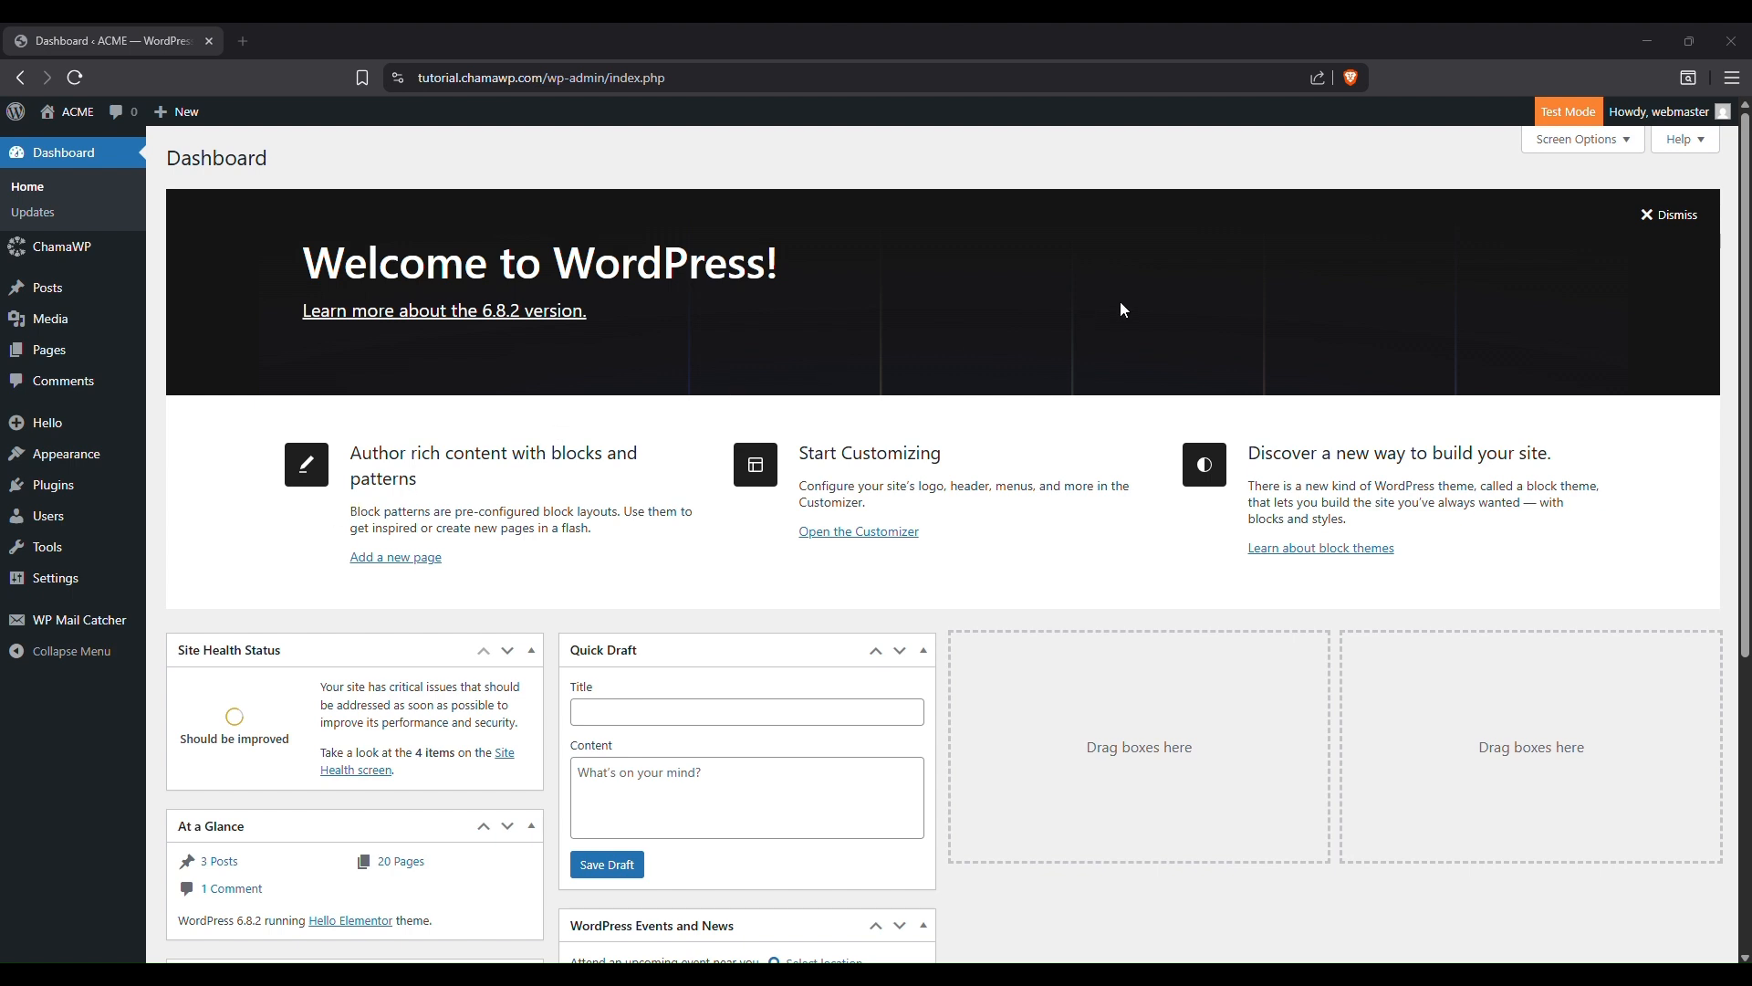
# - Switch to the other browser window showing the ACME site's live front page
pyautogui.click(1028, 921)
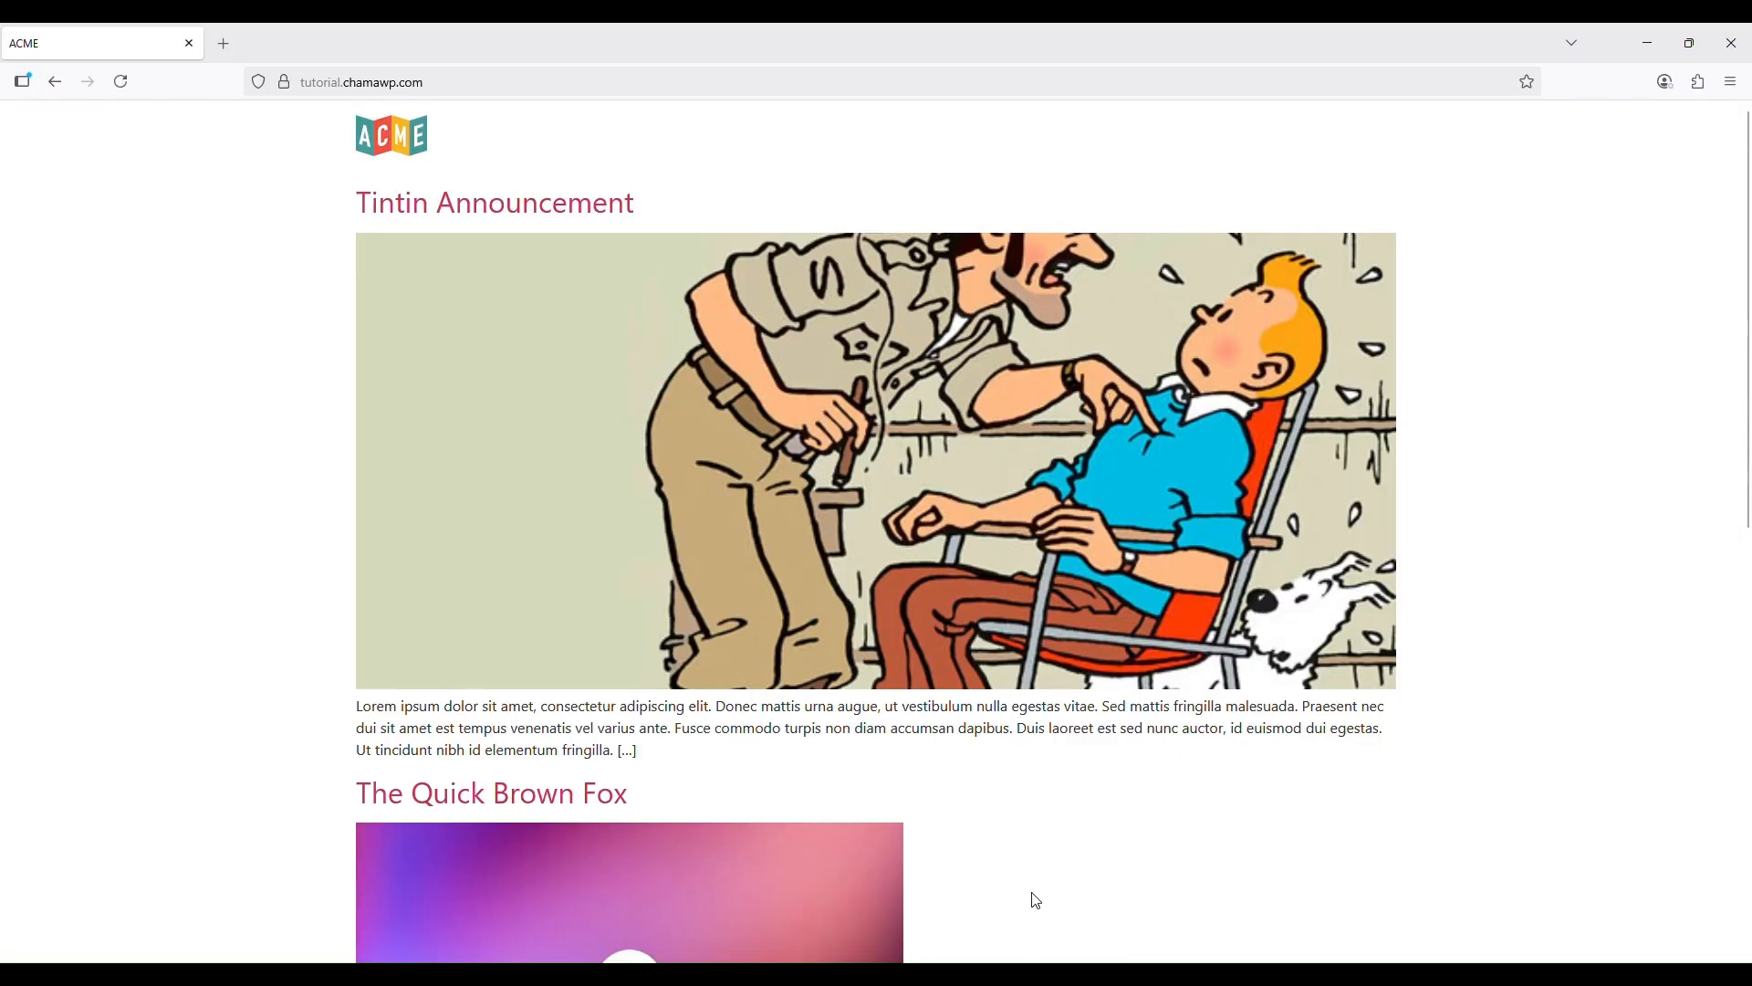
pyautogui.scroll(-5, 1115, 371)
pyautogui.scroll(4, 1118, 370)
pyautogui.scroll(1, 1118, 370)
# - Return to the Dashboard window and go to Appearance > Menus
pyautogui.moveTo(976, 975)
pyautogui.click(899, 917)
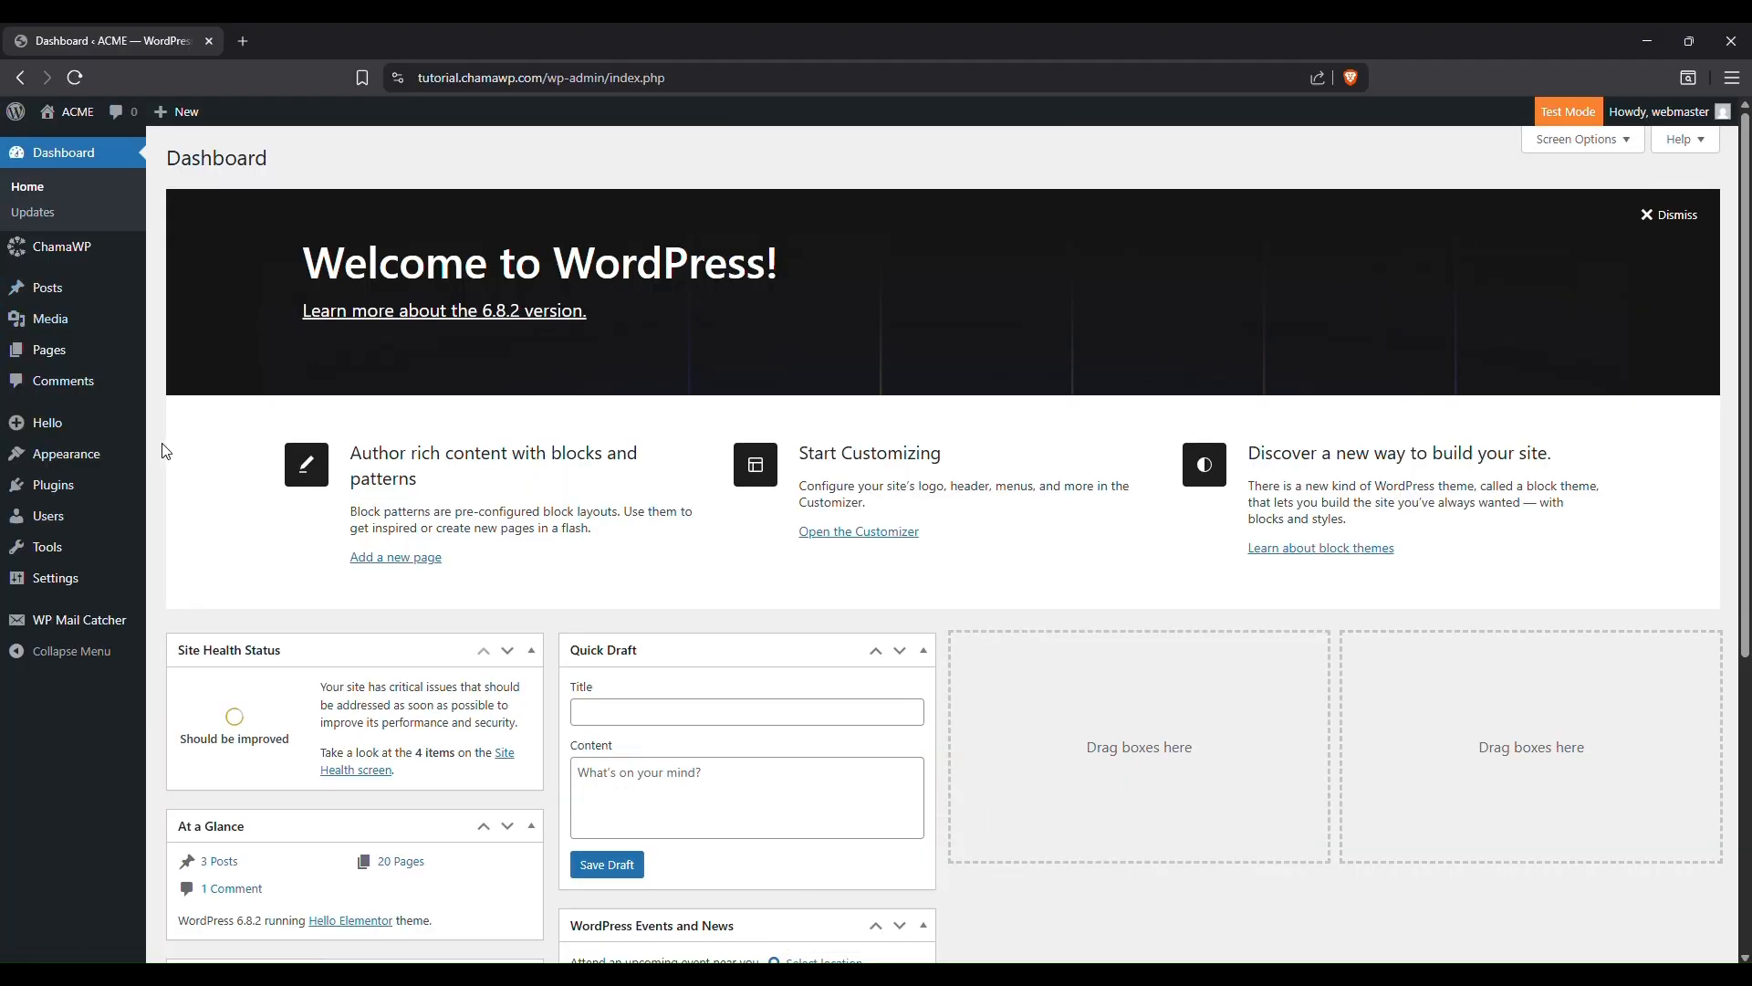
pyautogui.moveTo(101, 457)
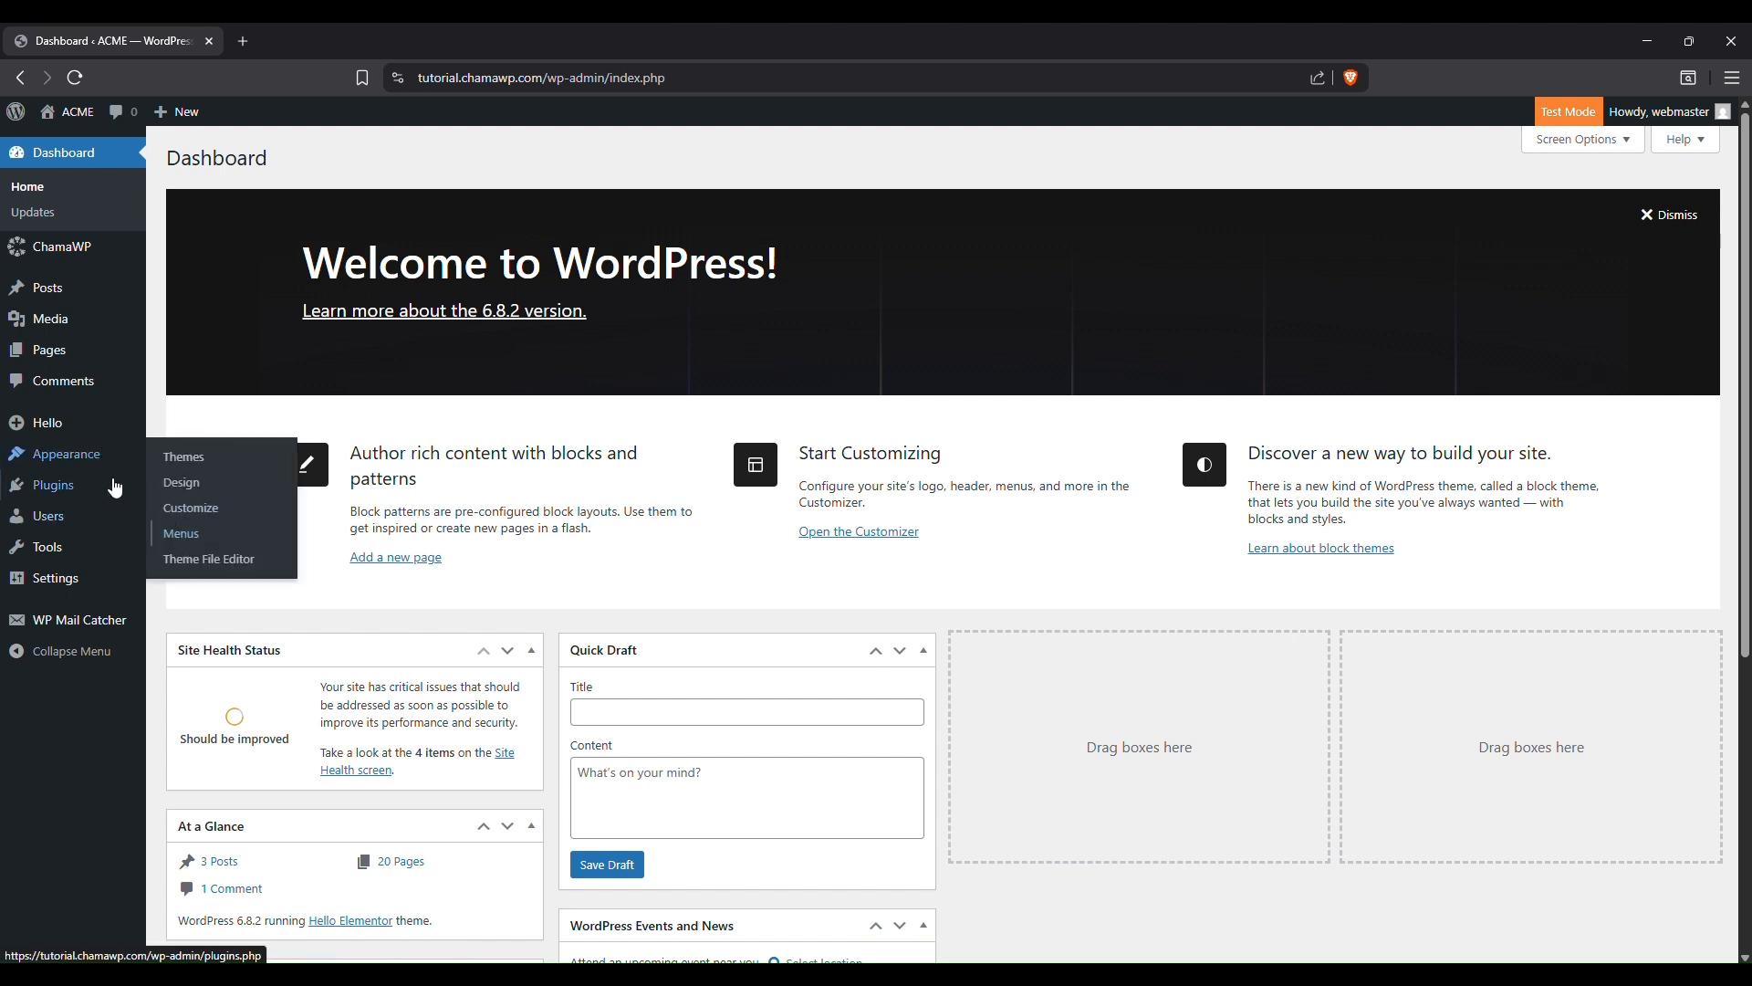
pyautogui.click(179, 538)
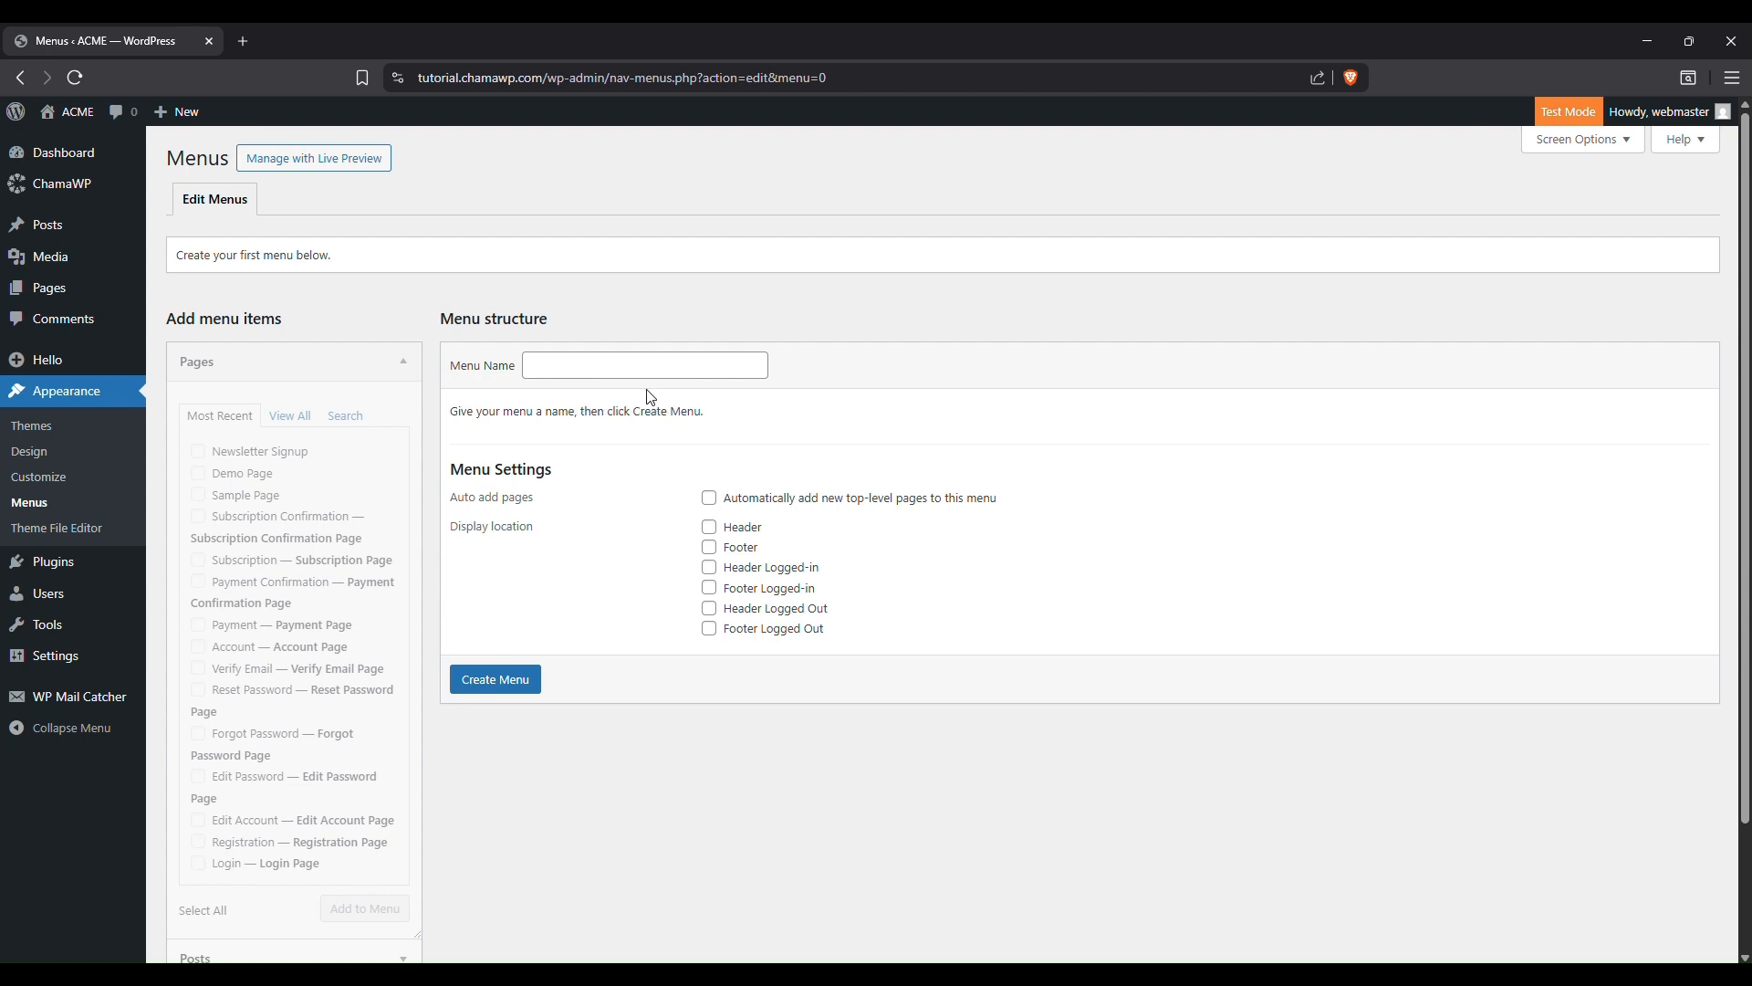
# - Enter 'Menu For Everyone' as the menu name, then go to the installed themes list
pyautogui.click(630, 352)
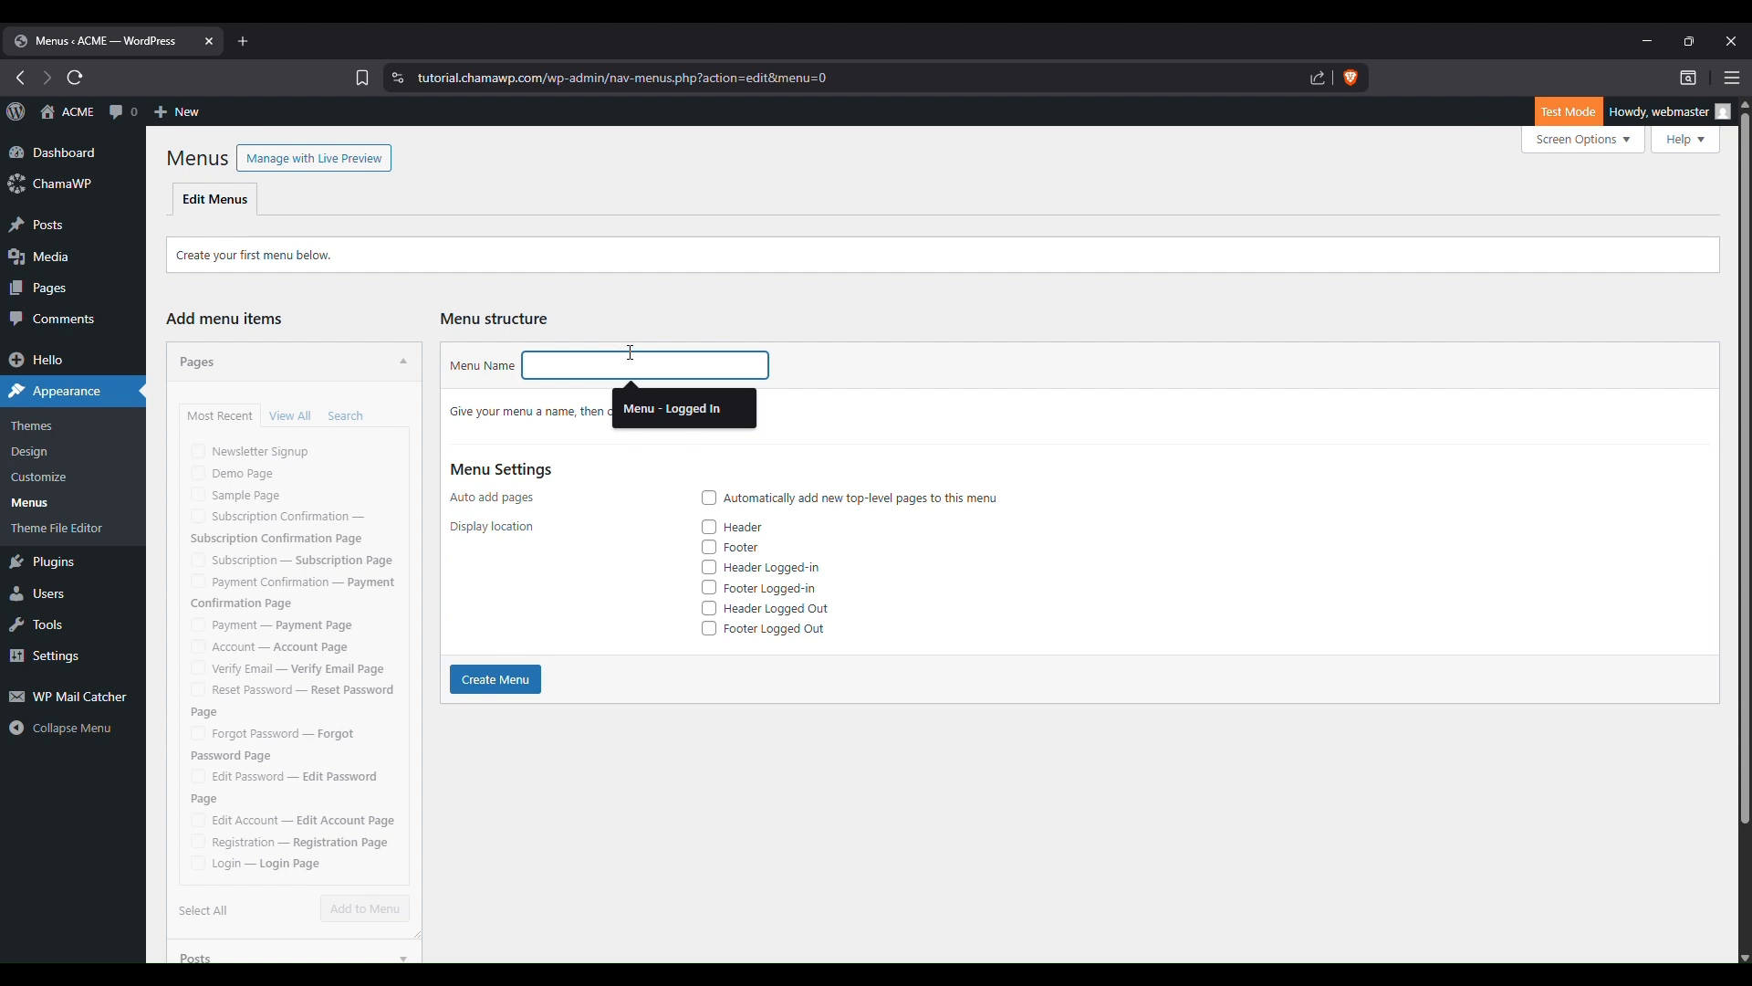
pyautogui.write('Menu  For Everyone')
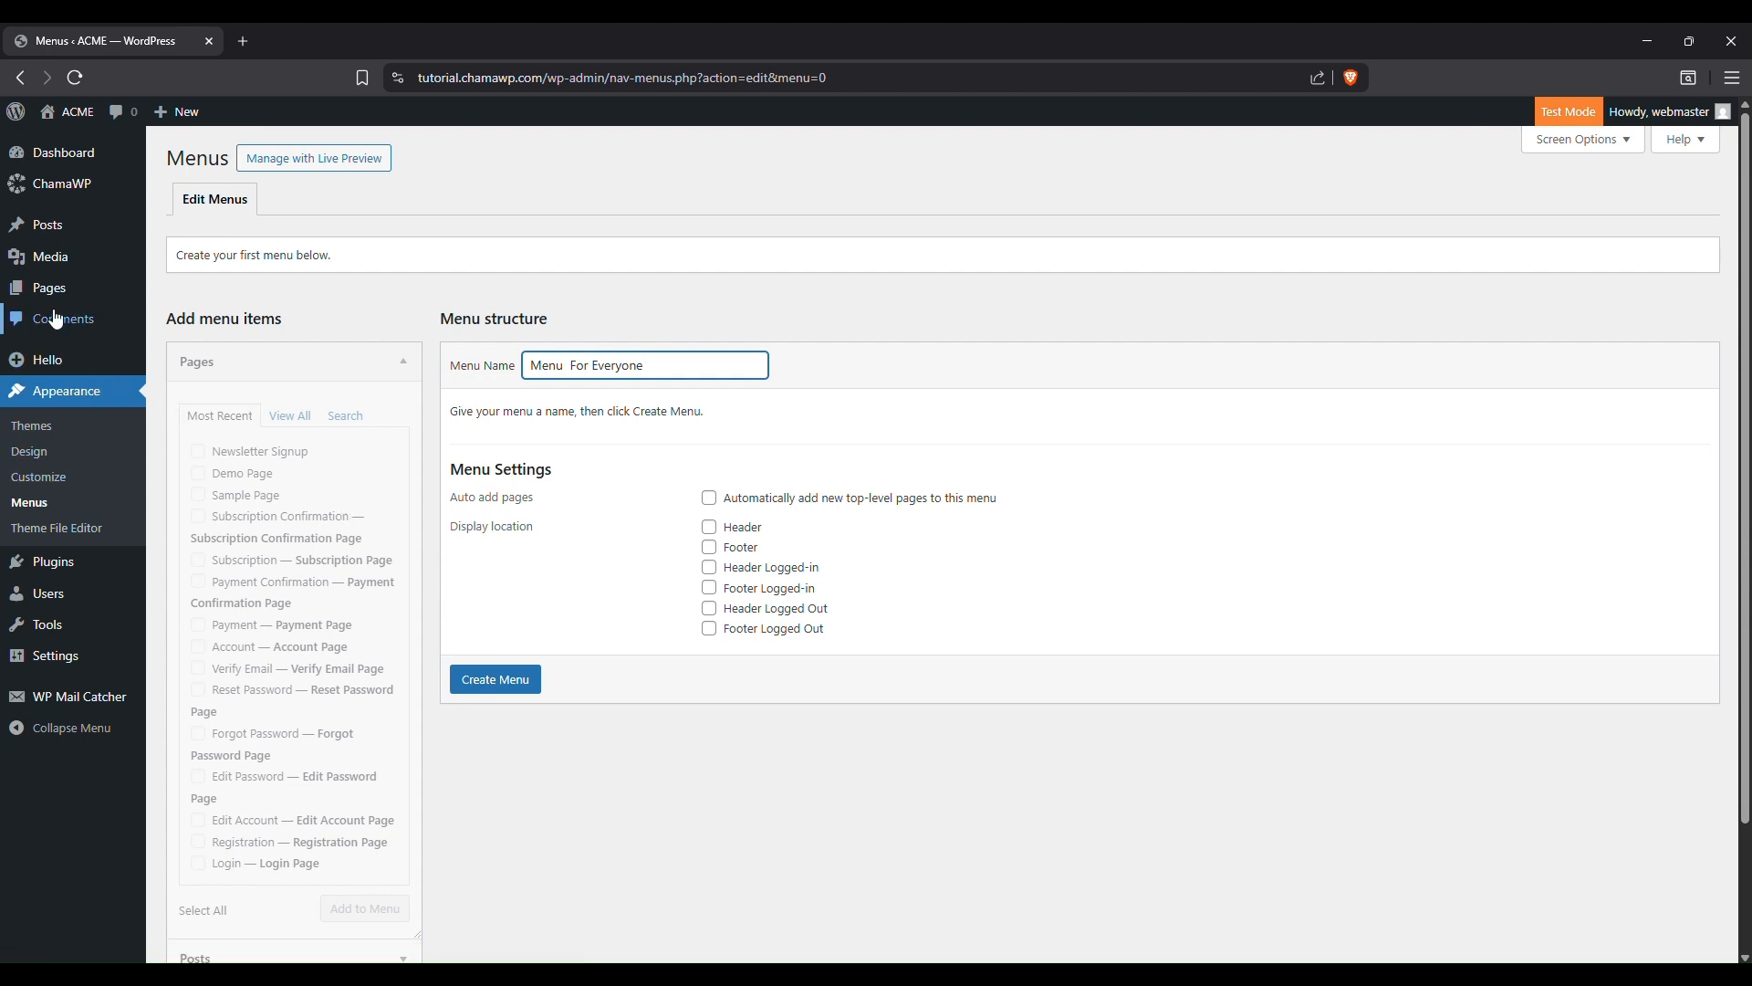
pyautogui.click(68, 422)
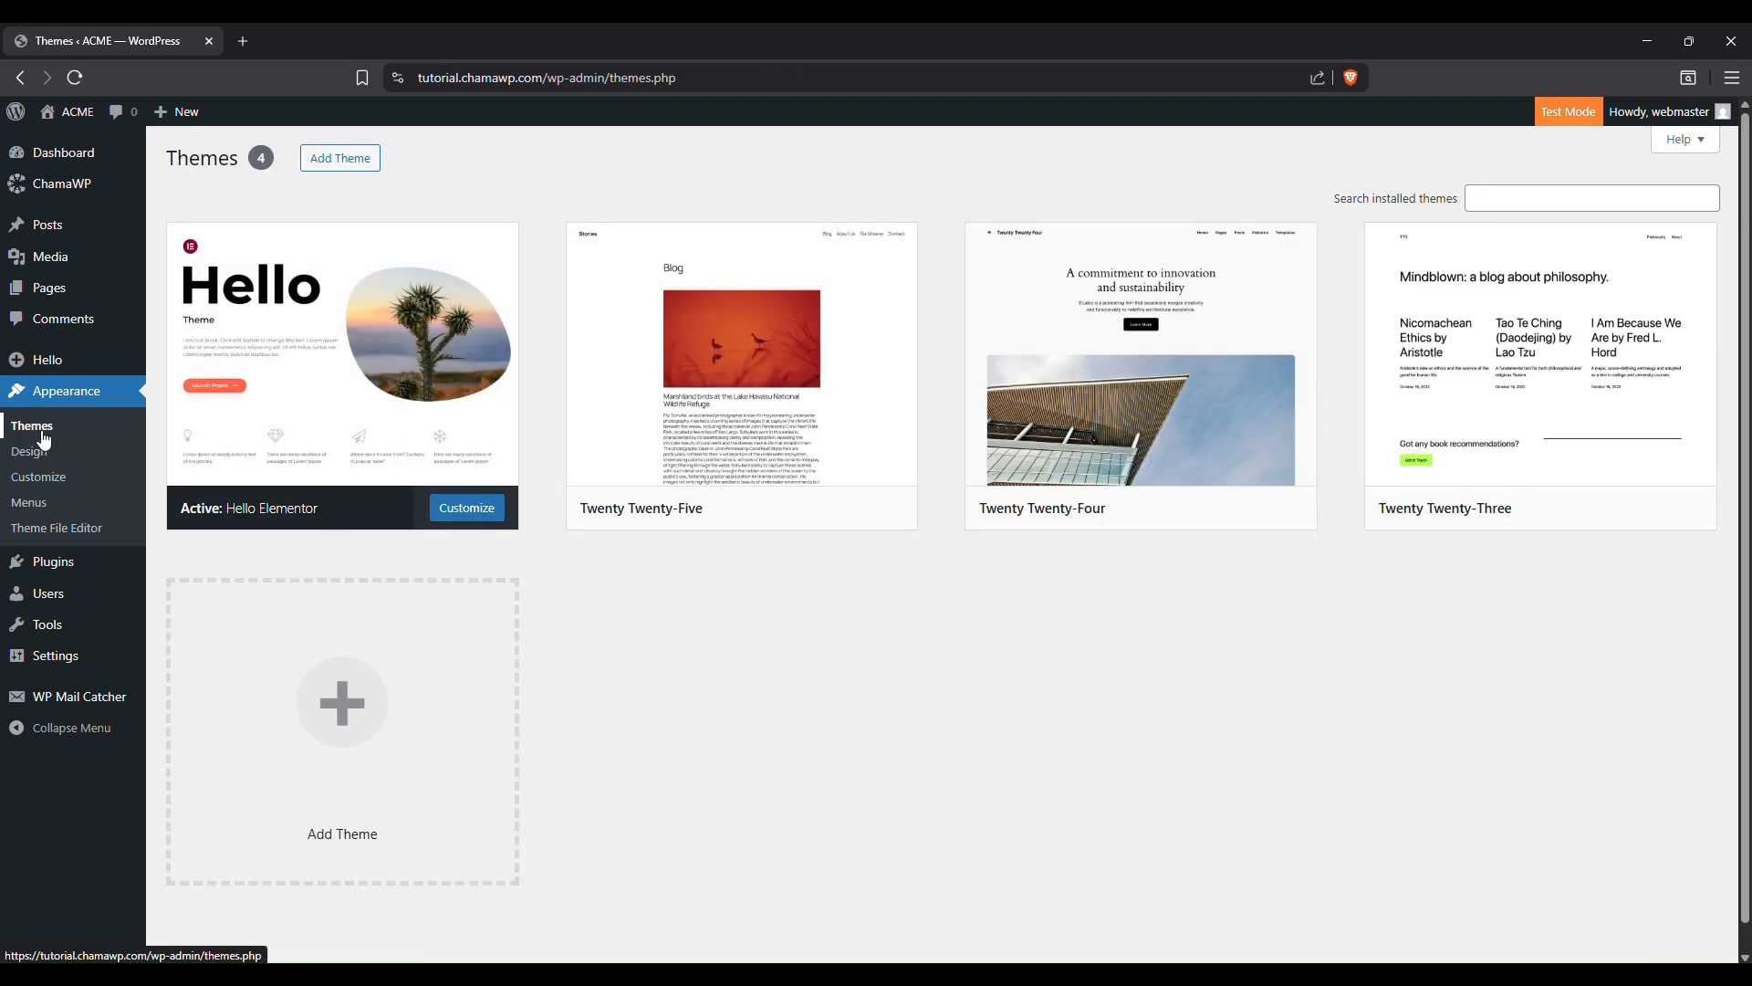
# - Go back to the Menus editor and select the empty Menu Name field
pyautogui.click(43, 519)
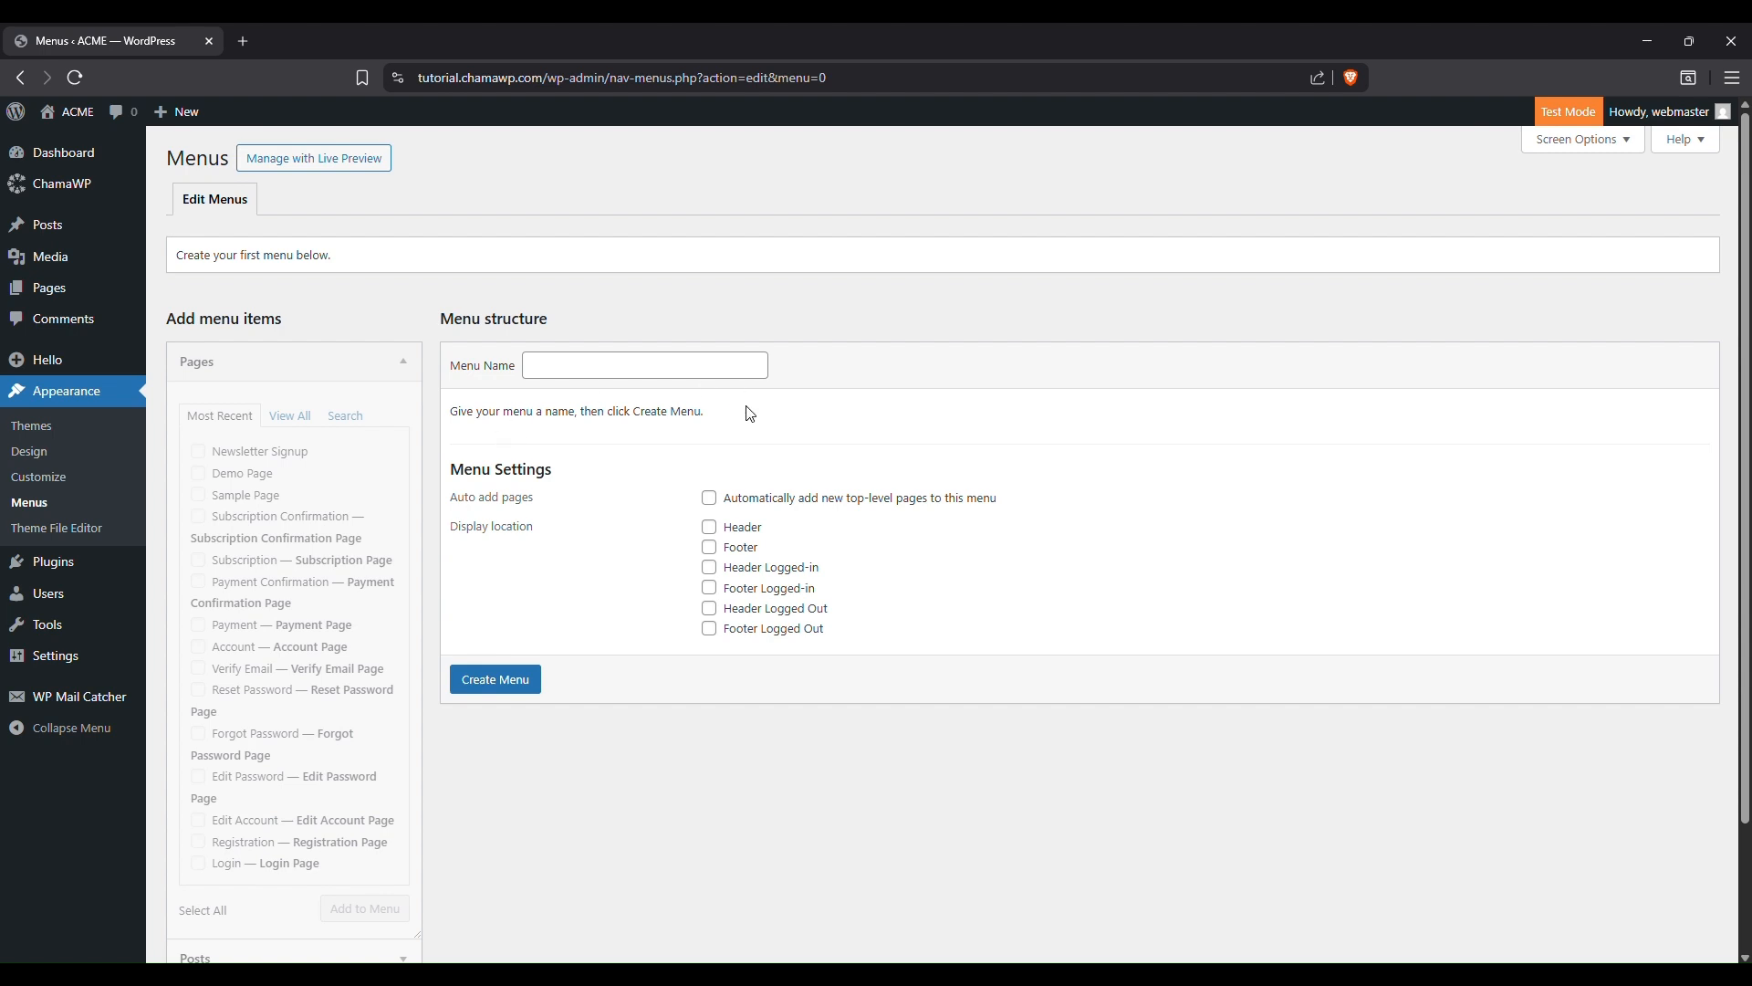
pyautogui.click(586, 372)
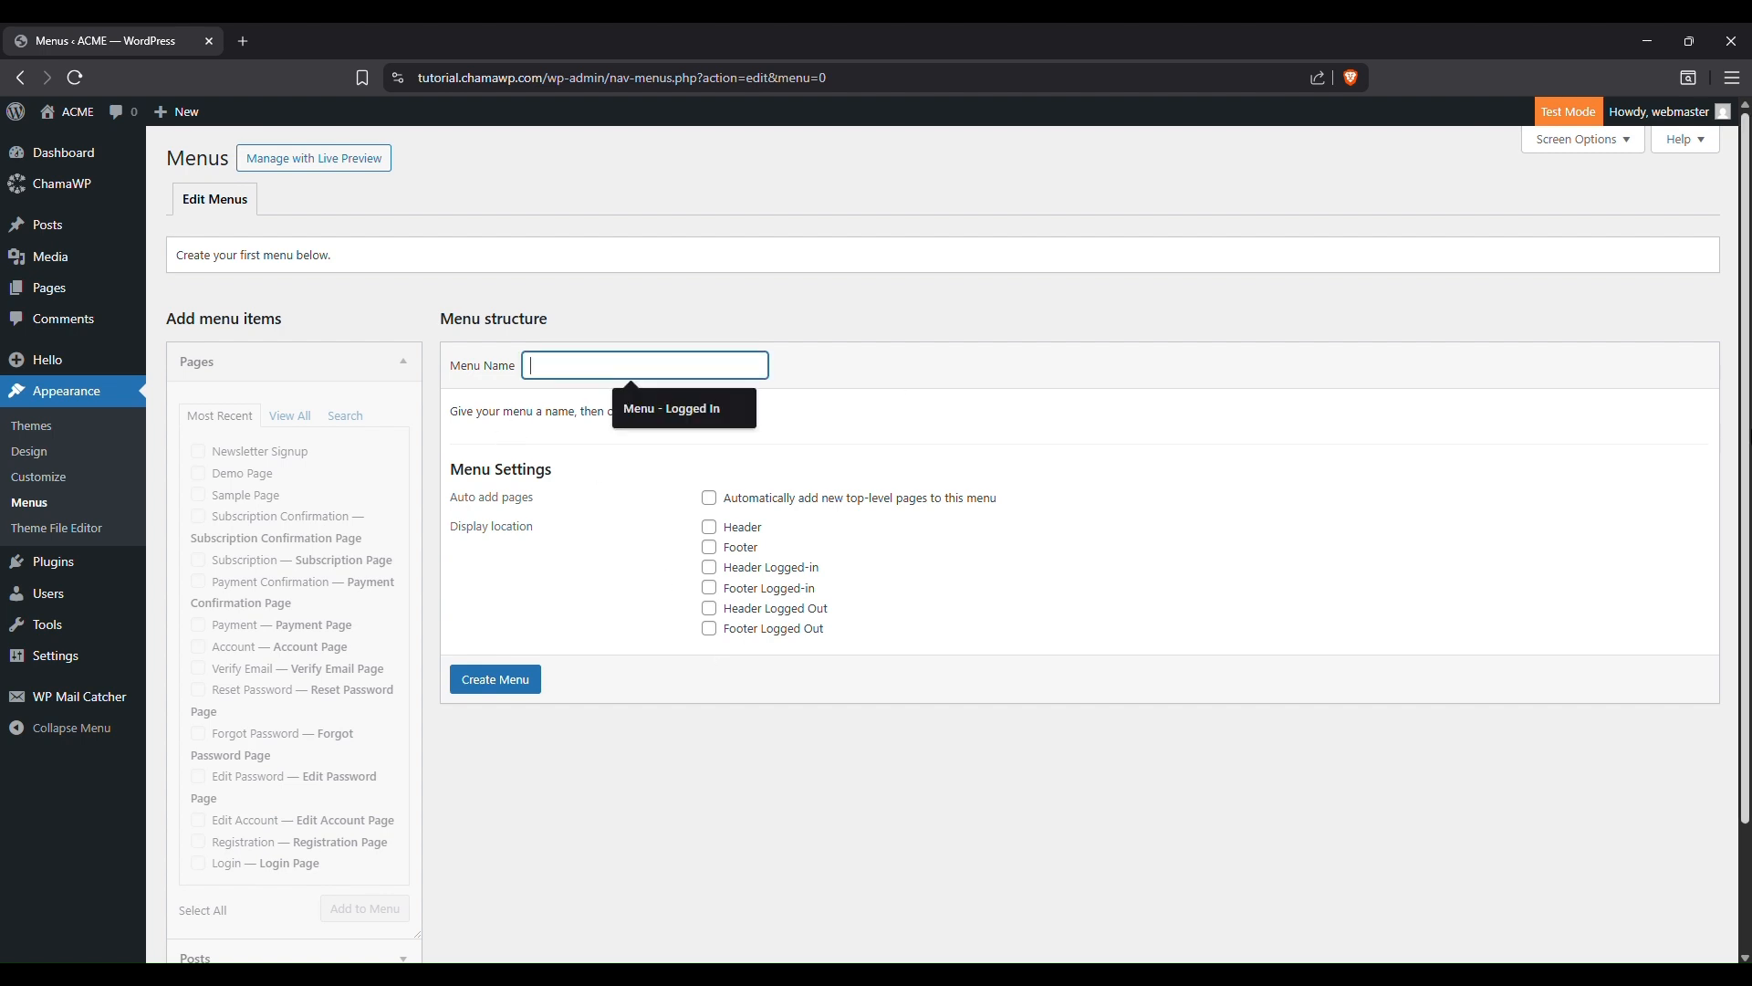
# - Create a Header Logged-in menu, fix its name from 'Menu Loggein' to 'Menu Loggedin', and save
pyautogui.write('Menu Logge')
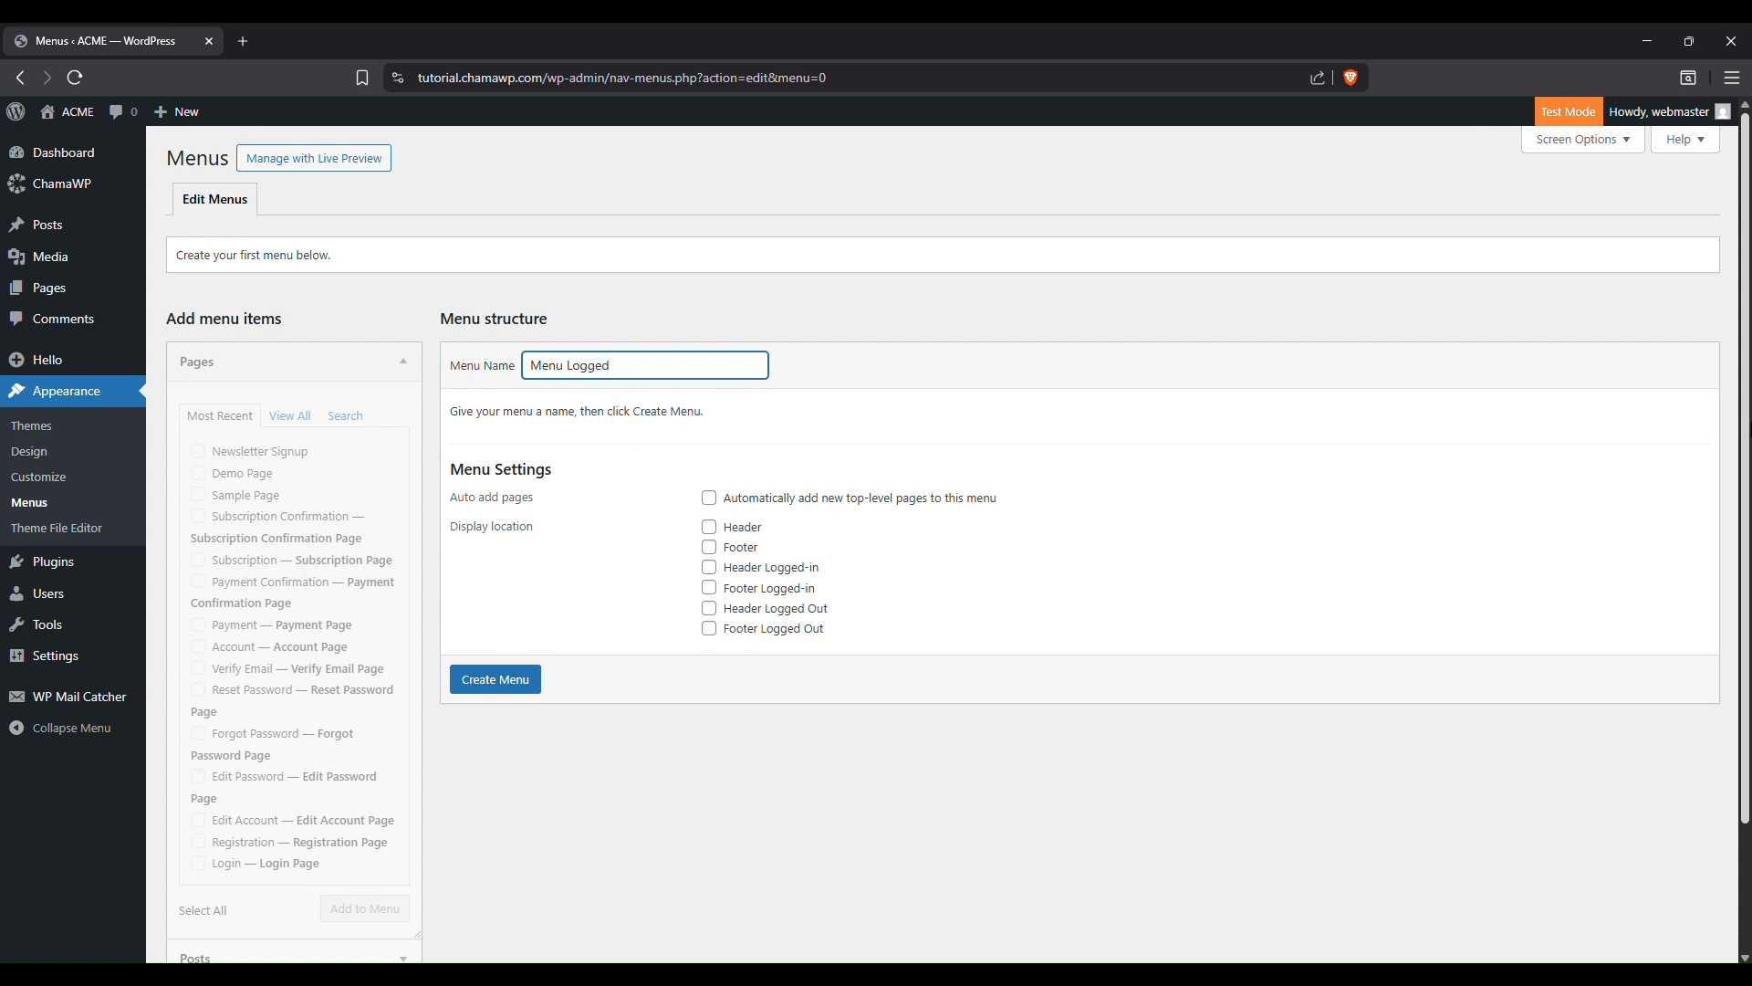
pyautogui.write('in')
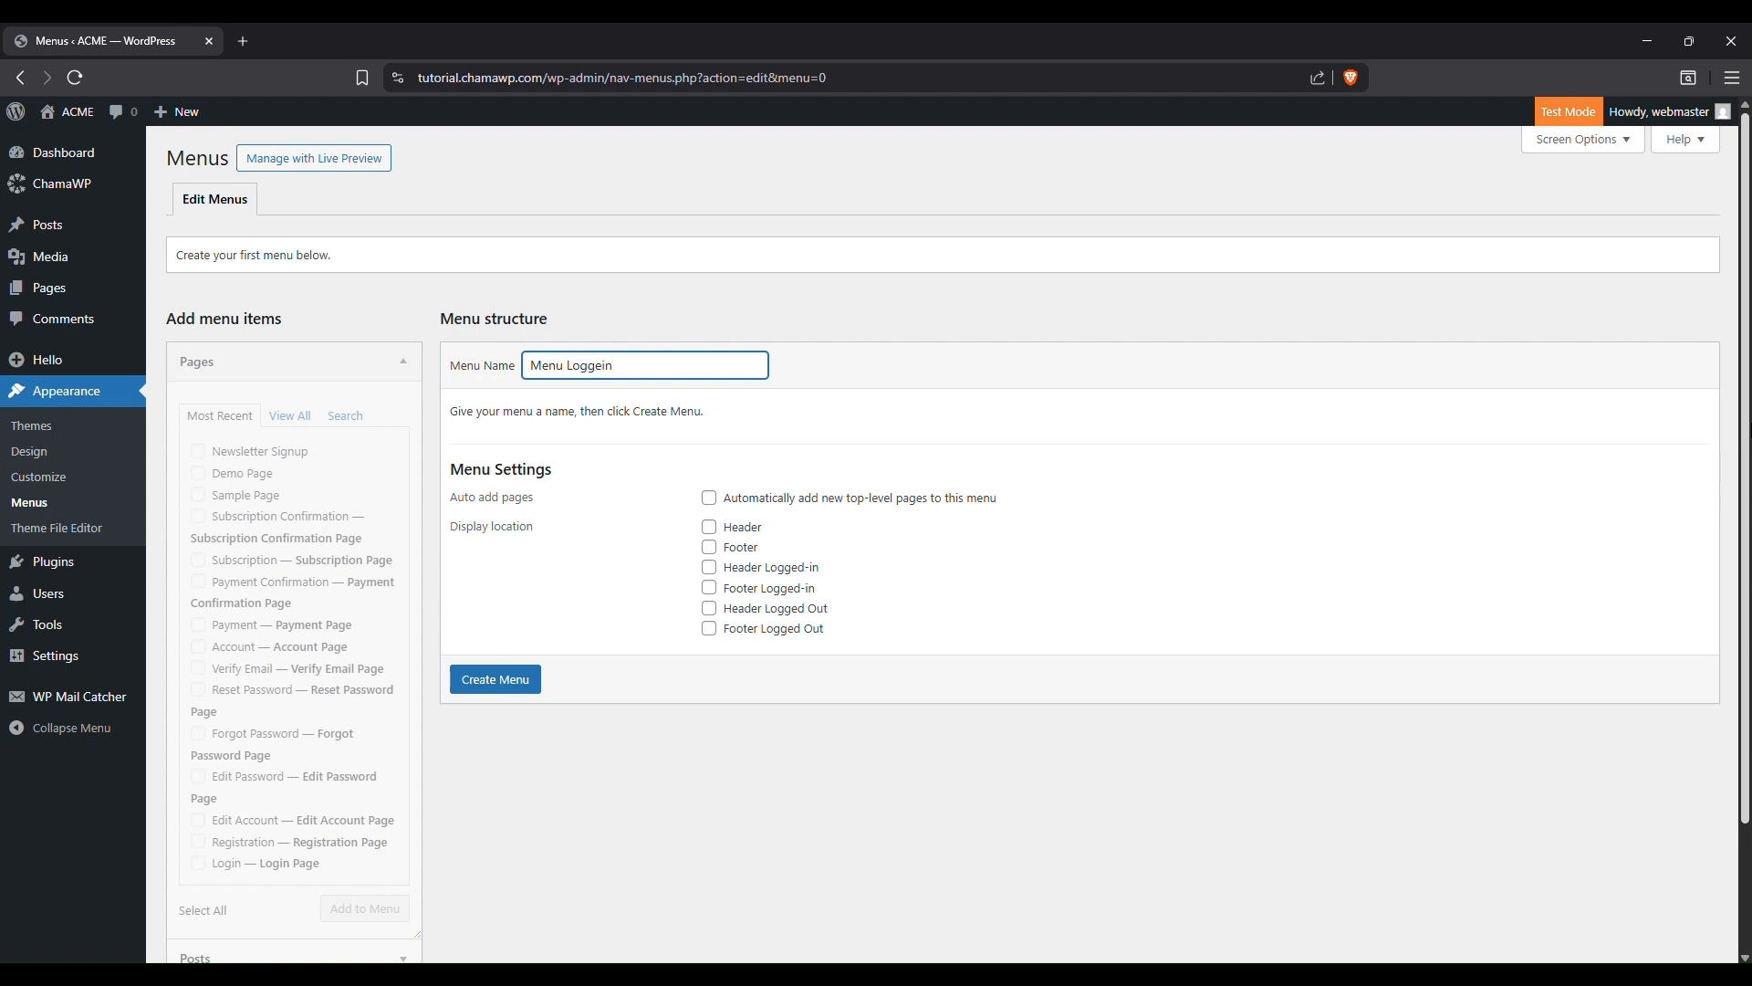
pyautogui.click(709, 571)
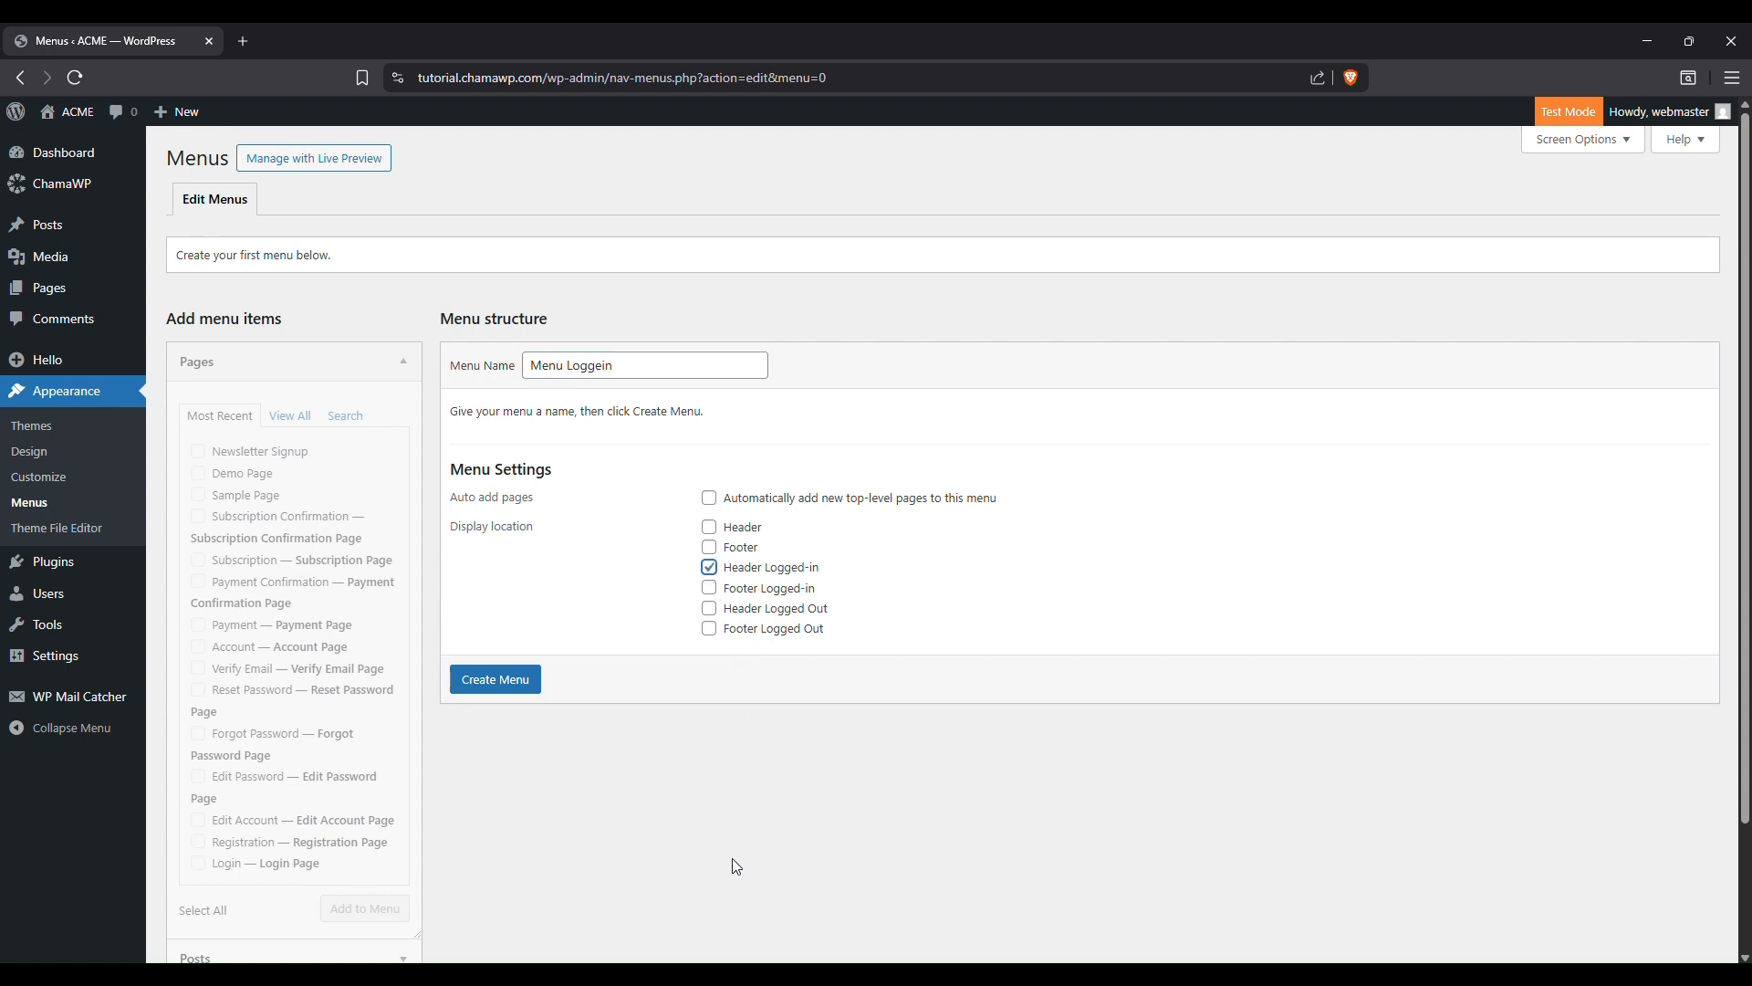
pyautogui.click(499, 691)
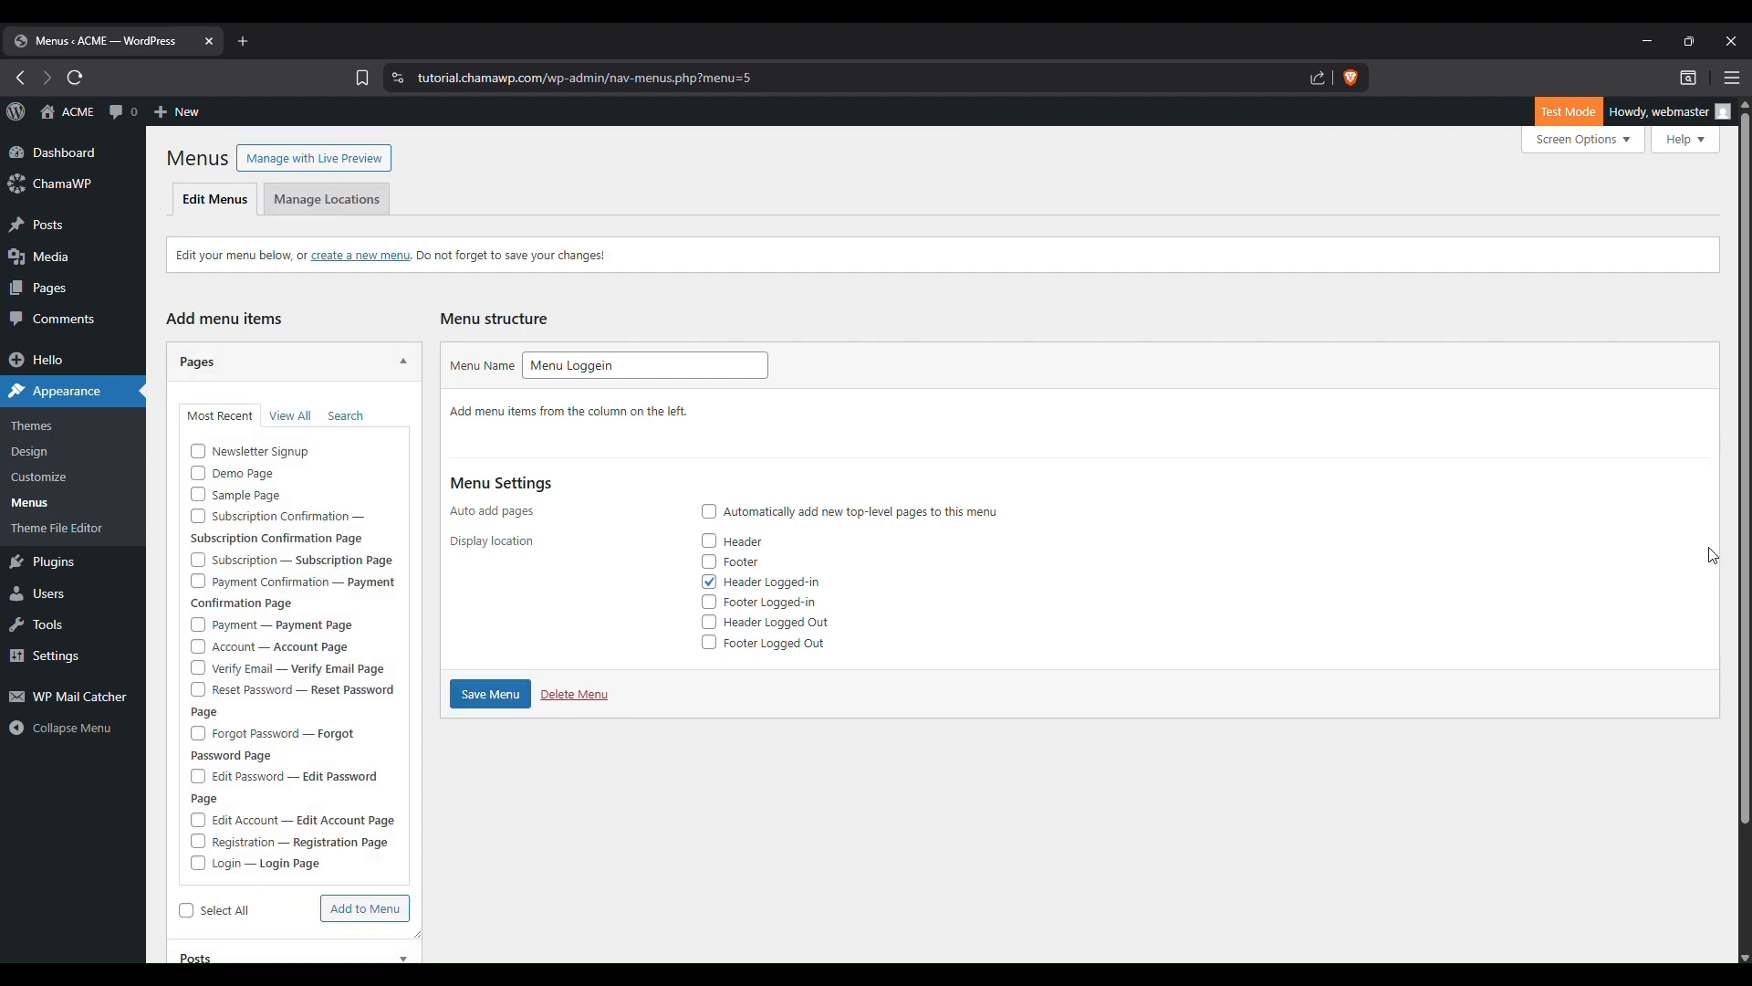
pyautogui.click(600, 363)
pyautogui.write('d')
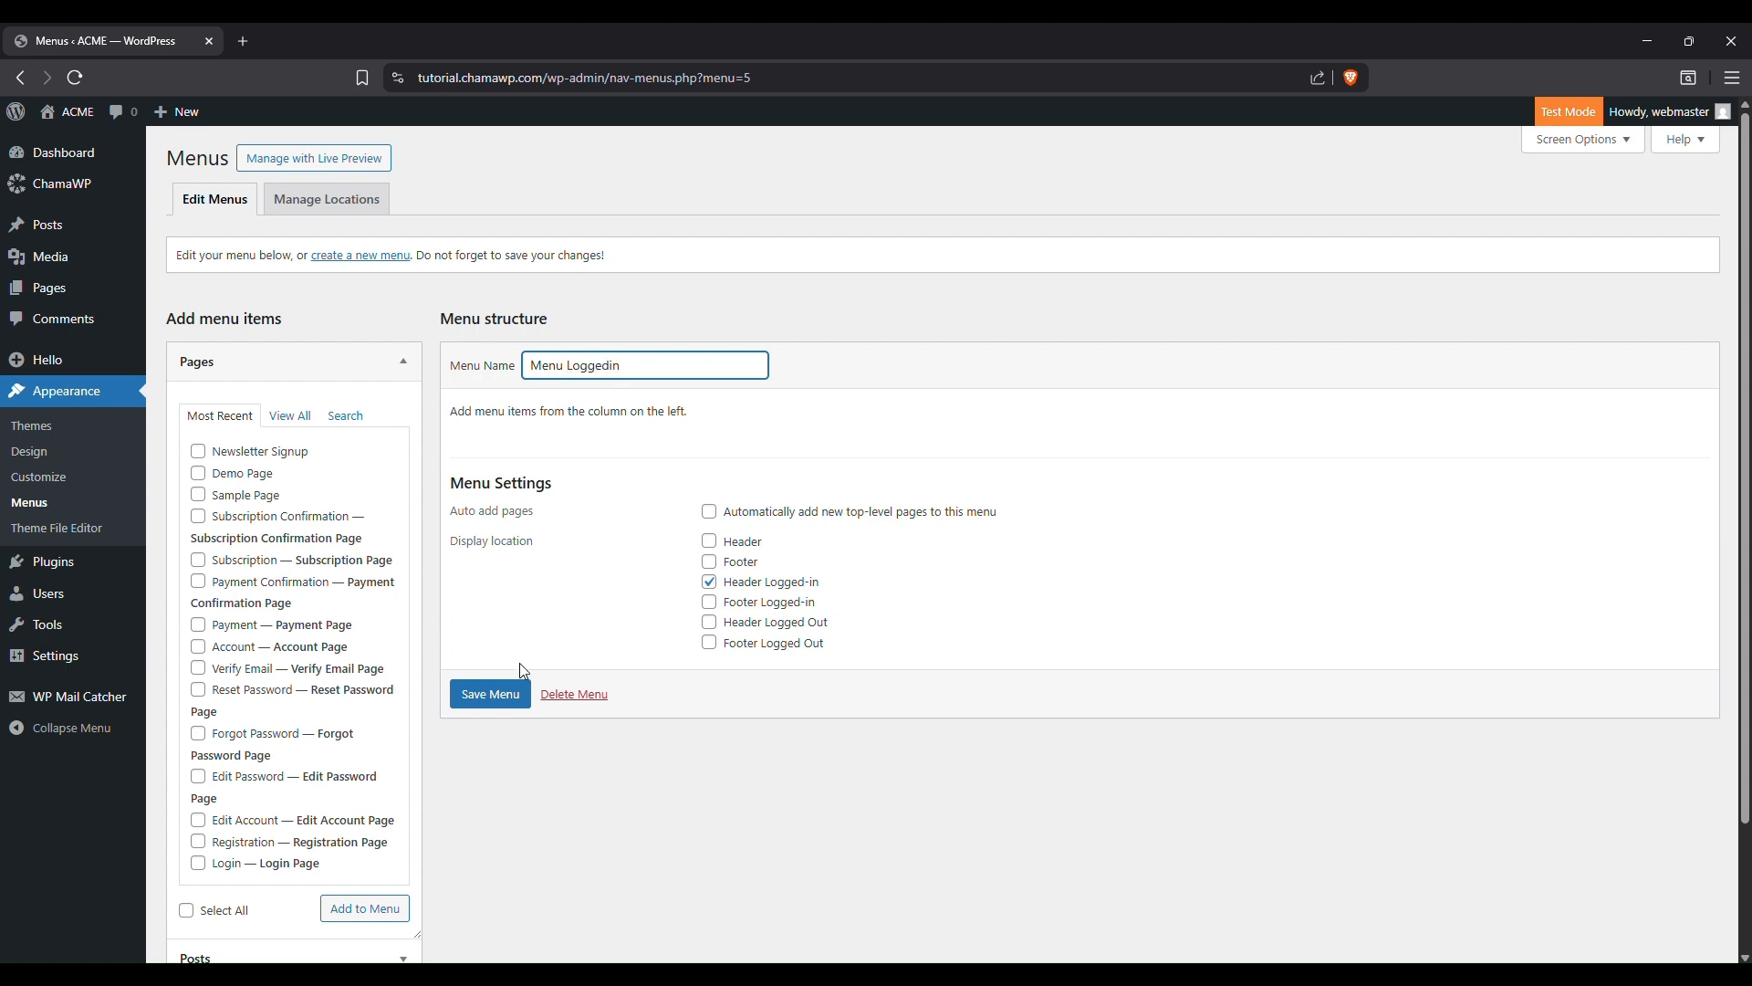
pyautogui.click(490, 694)
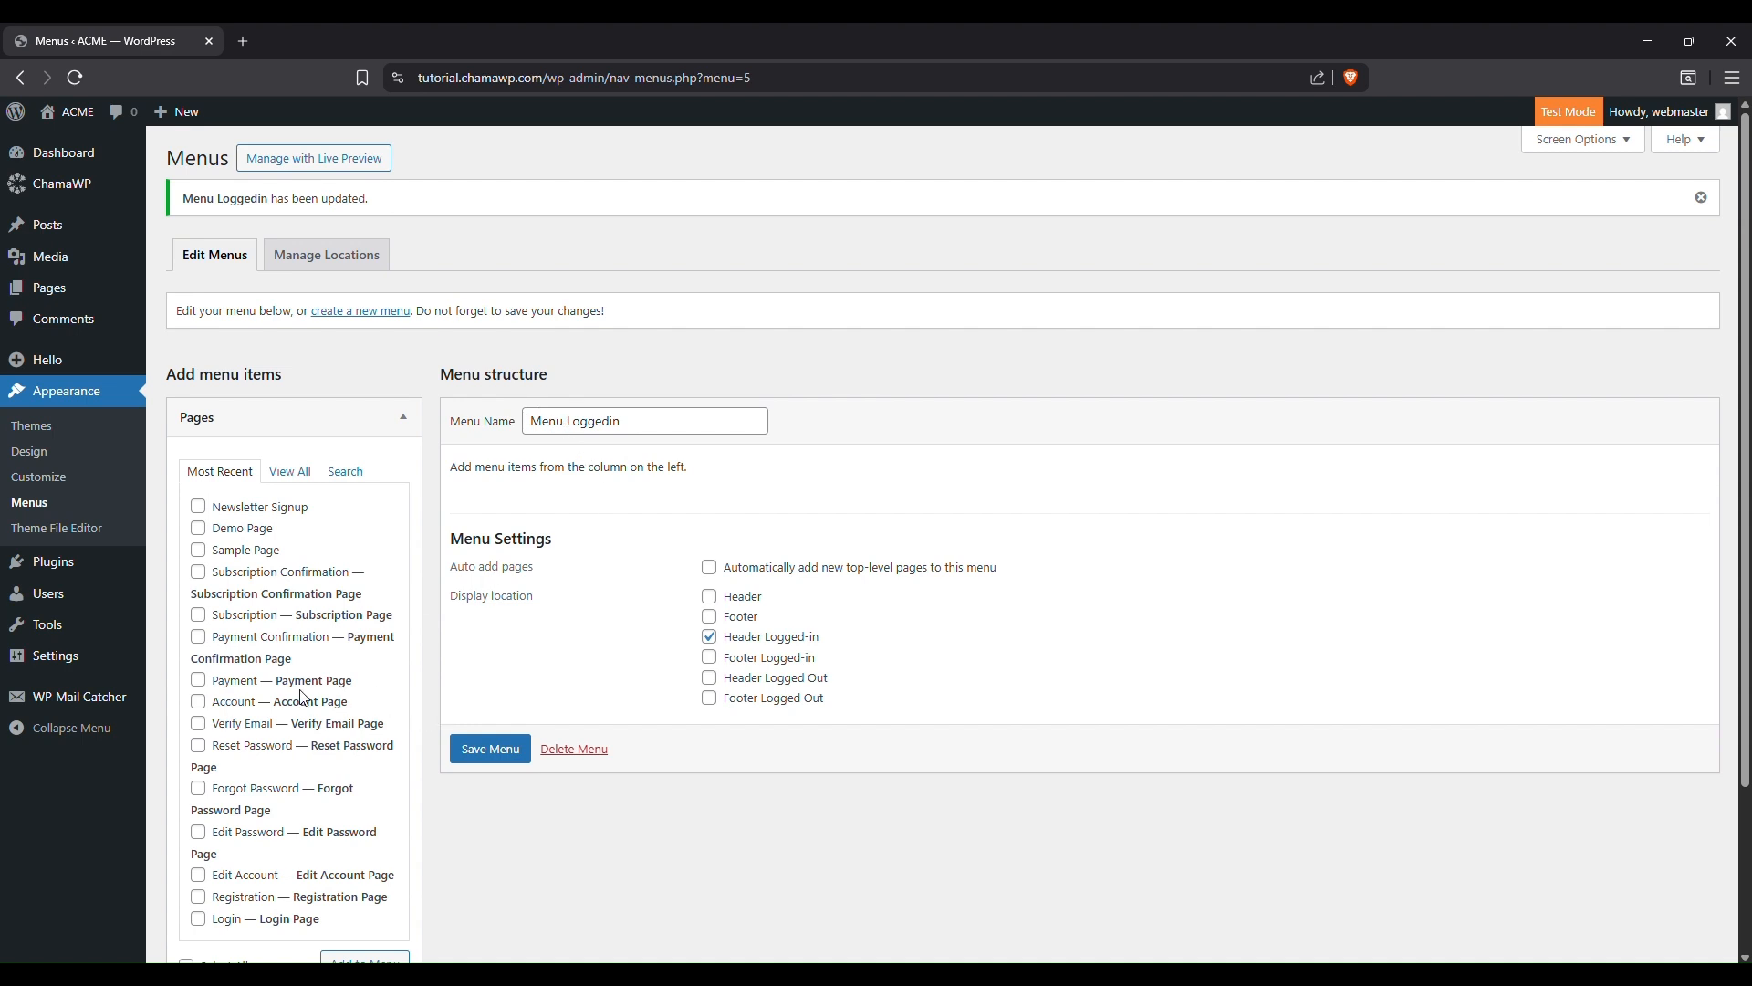
# - Show all pages and add the Home page to Menu Loggedin
pyautogui.scroll(-2, 304, 698)
pyautogui.scroll(2, 304, 693)
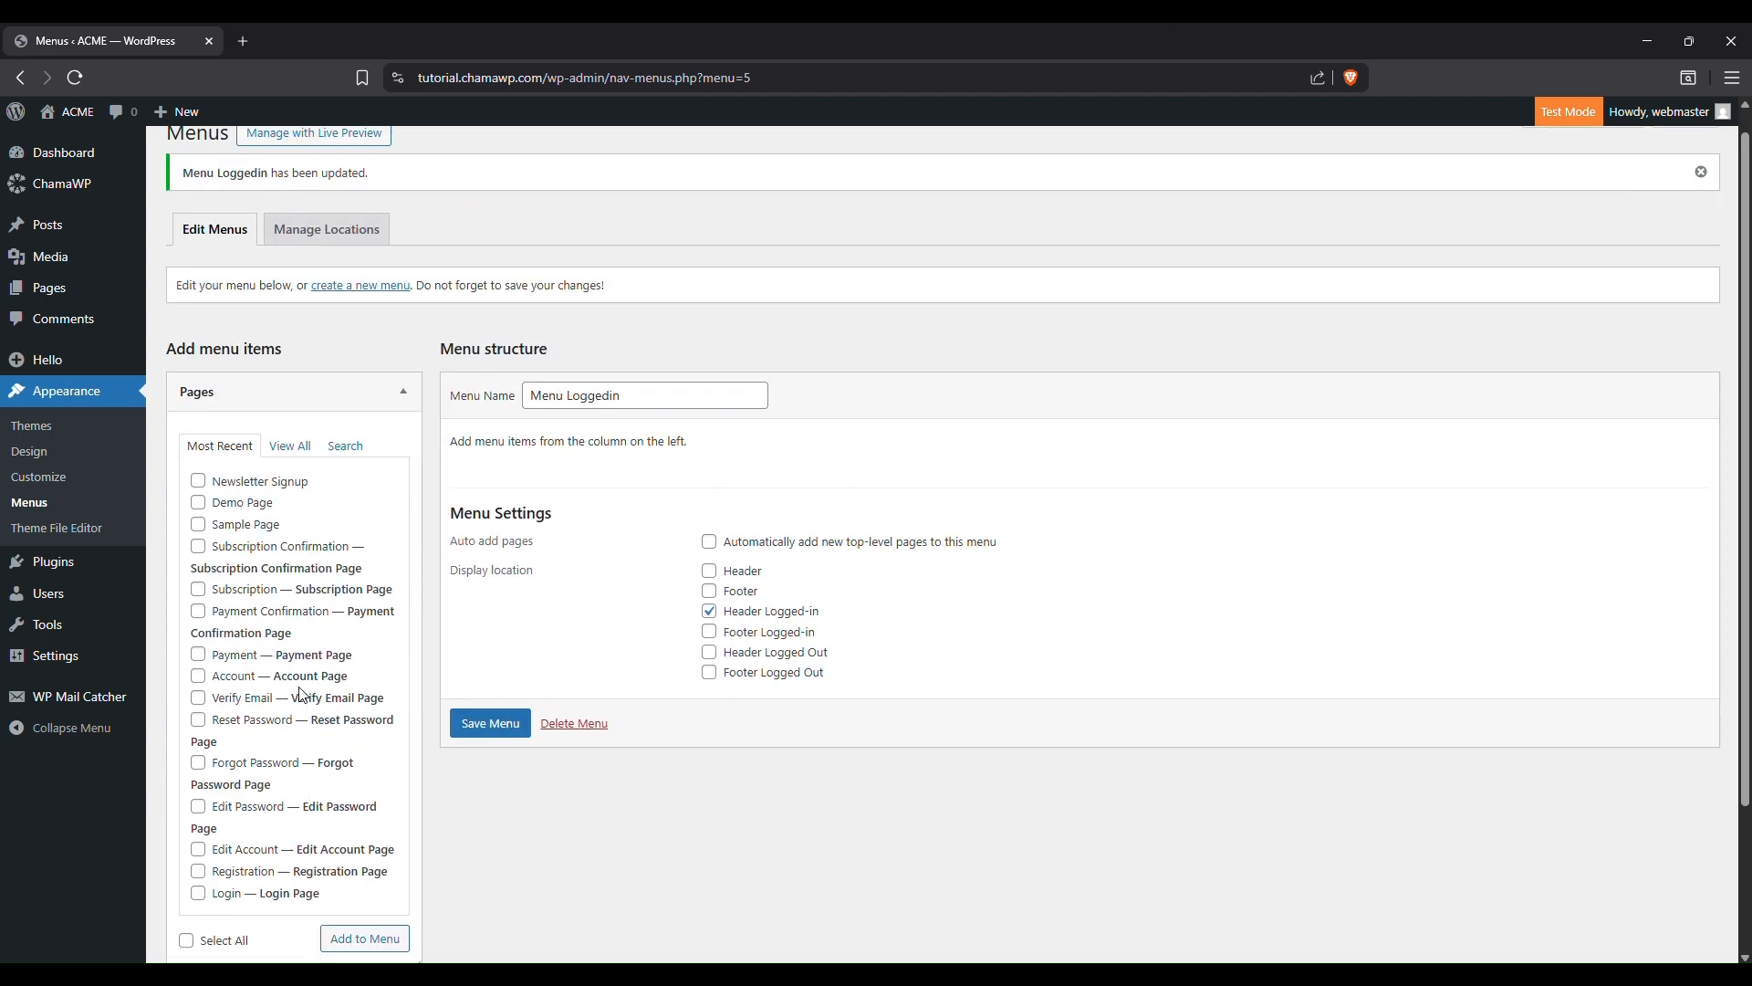
pyautogui.scroll(-2, 304, 691)
pyautogui.scroll(3, 304, 685)
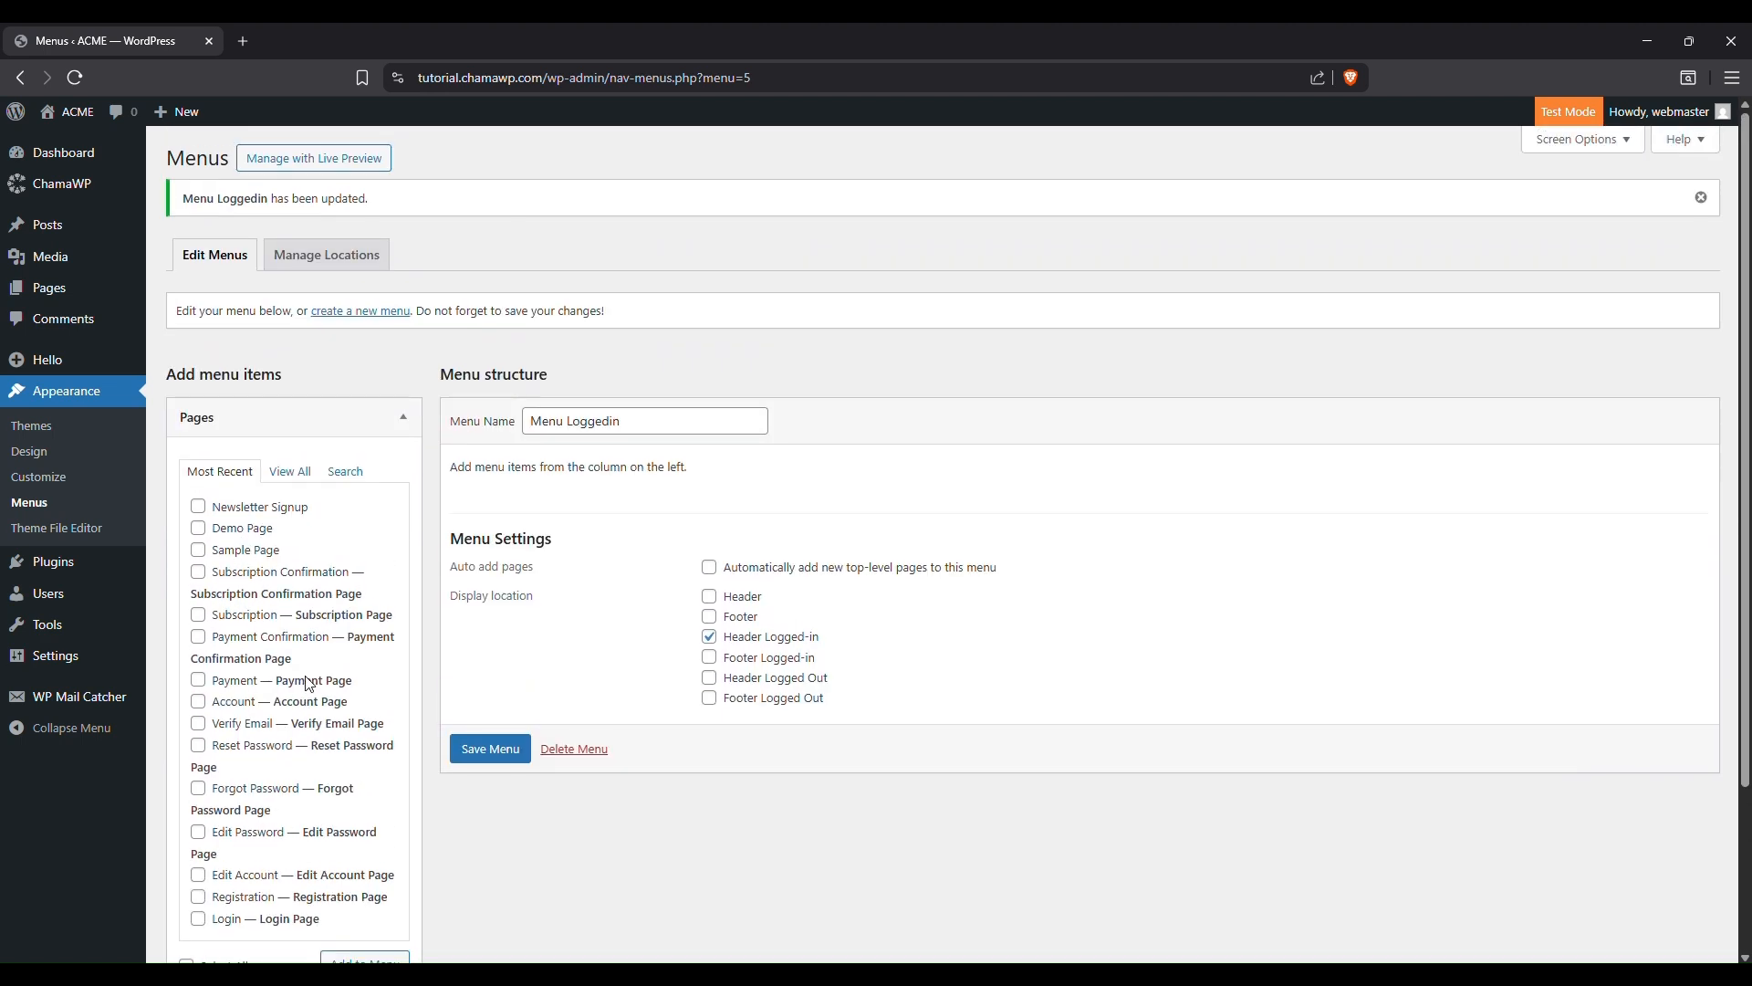
pyautogui.click(290, 473)
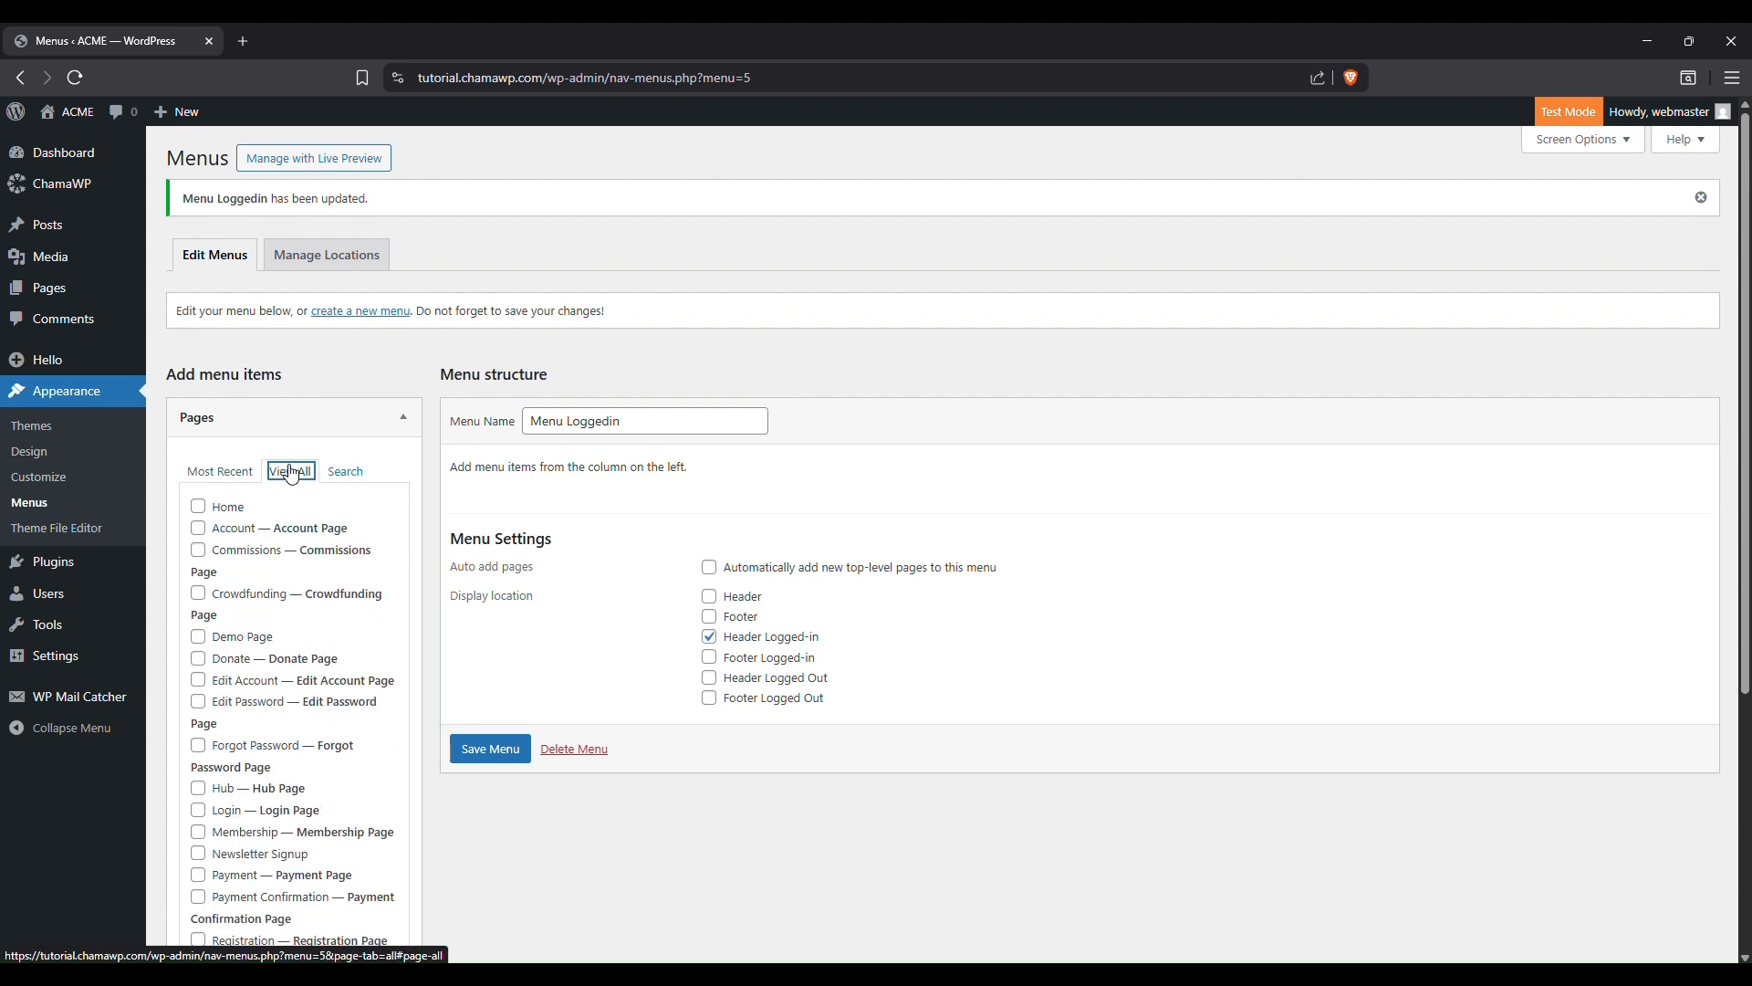
pyautogui.click(199, 508)
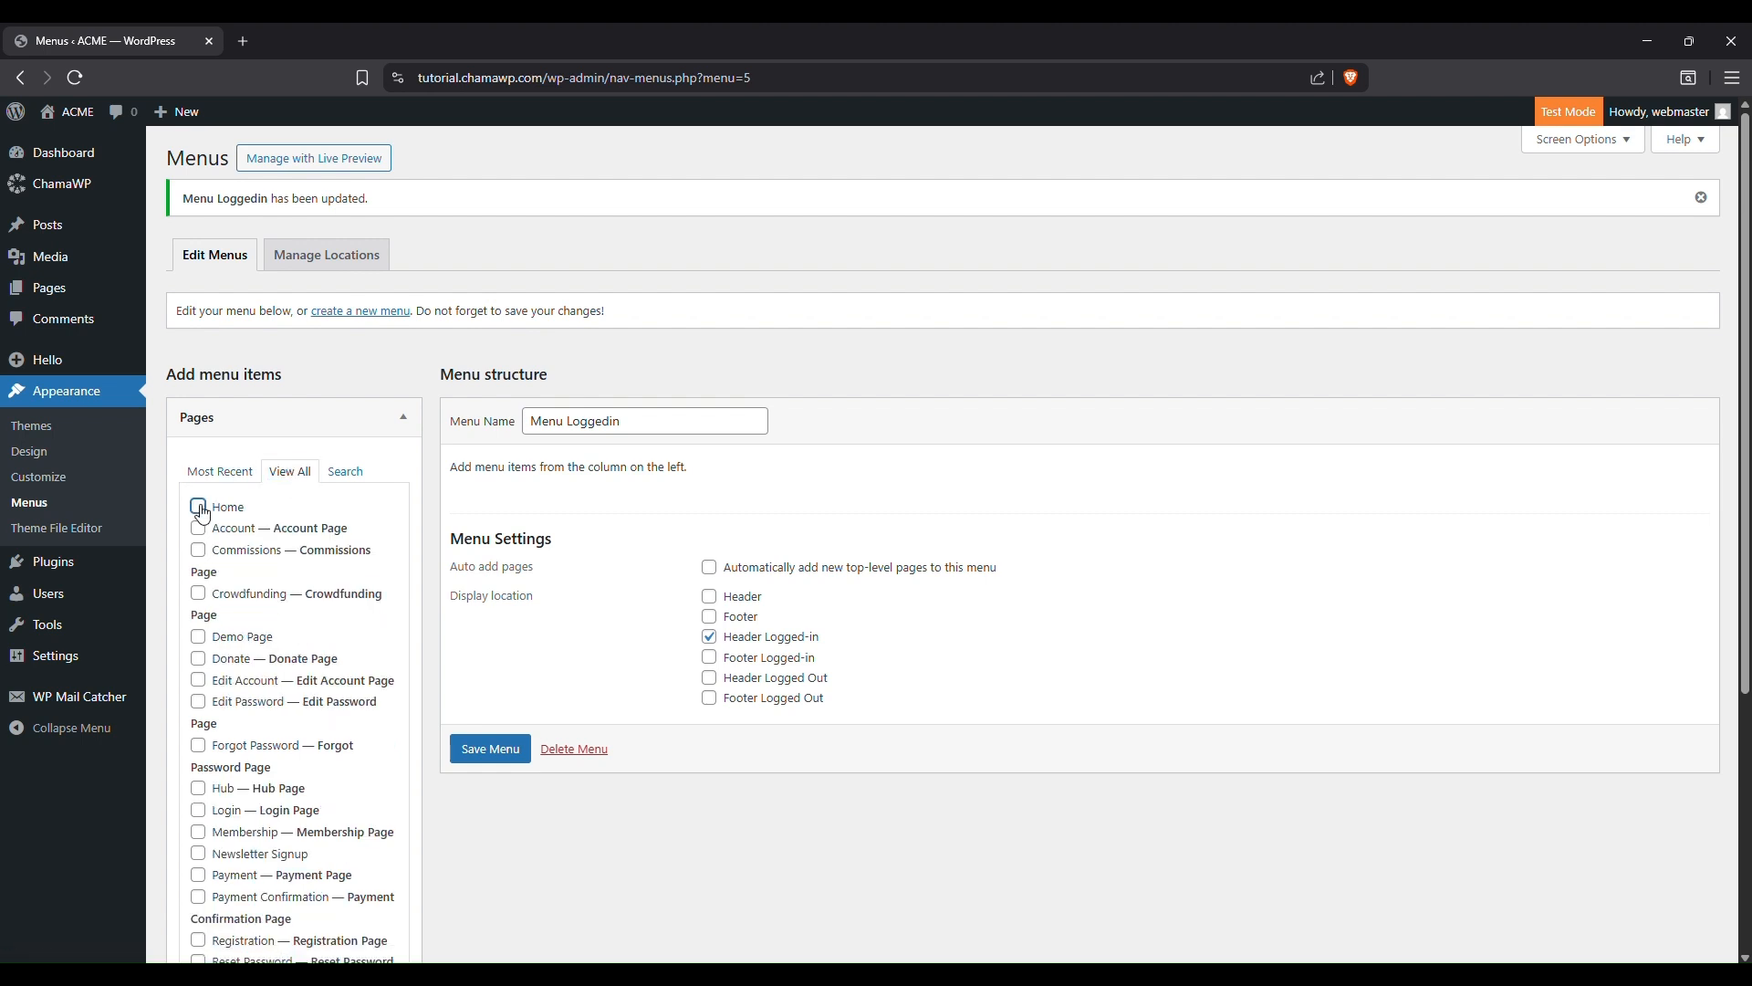
pyautogui.scroll(-3, 326, 739)
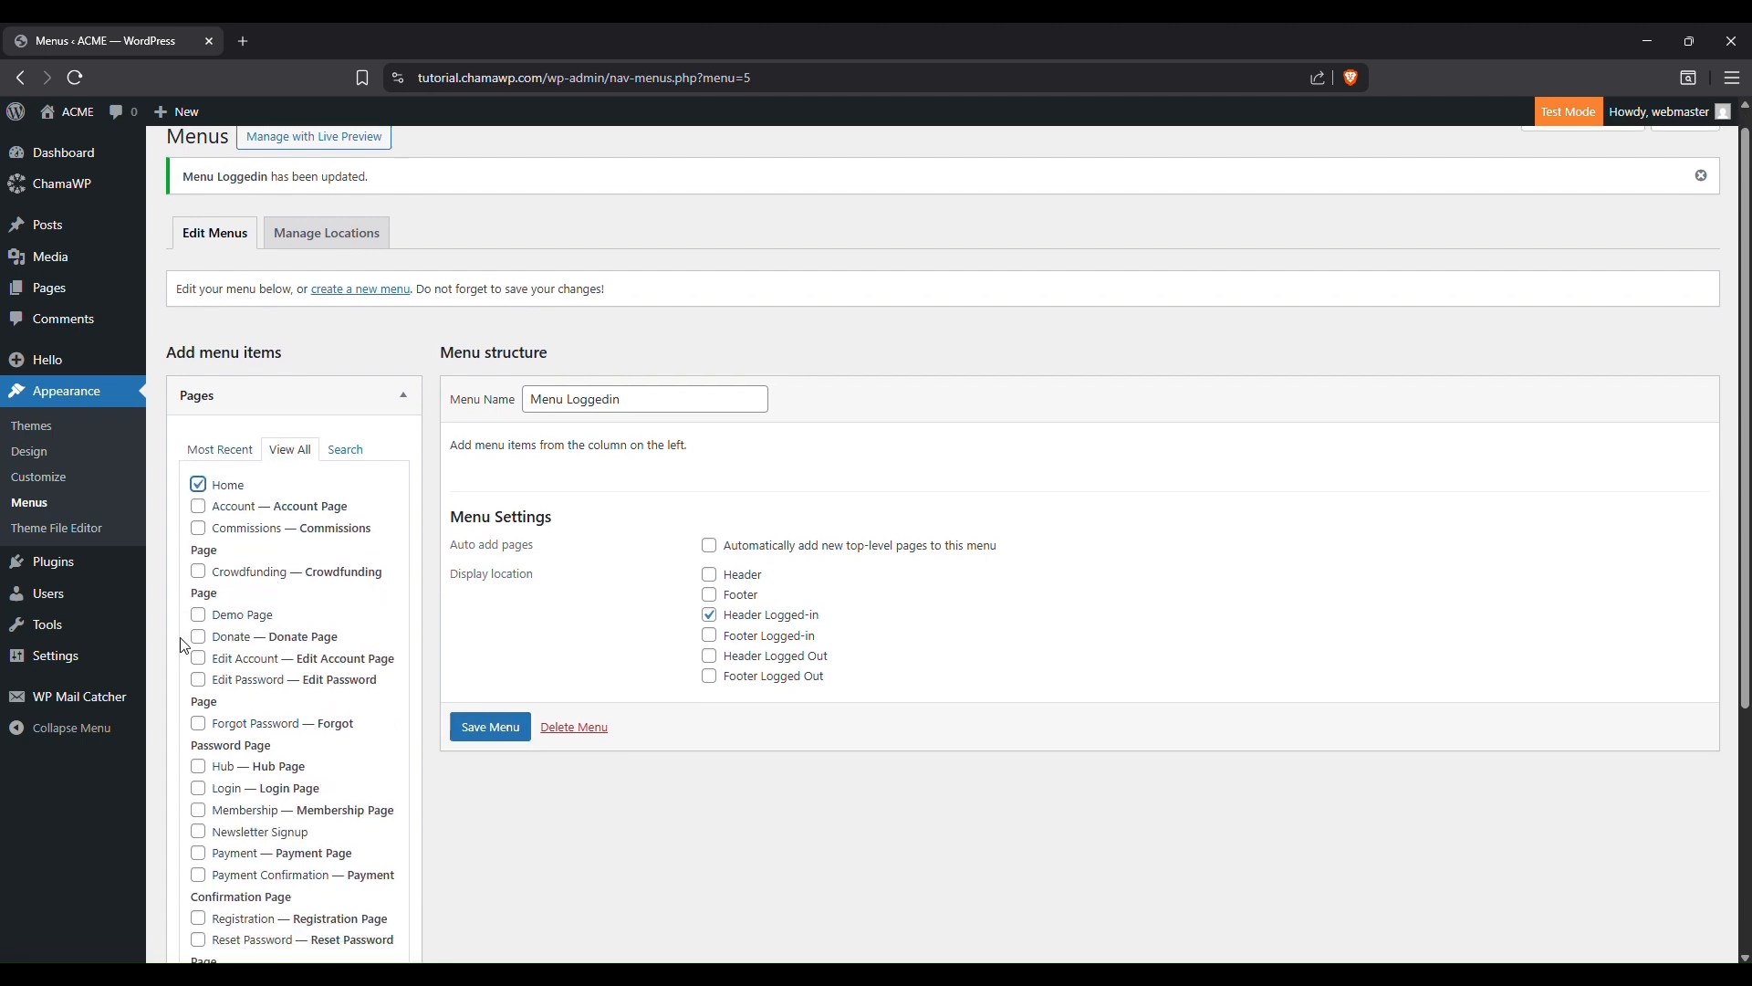
pyautogui.click(331, 864)
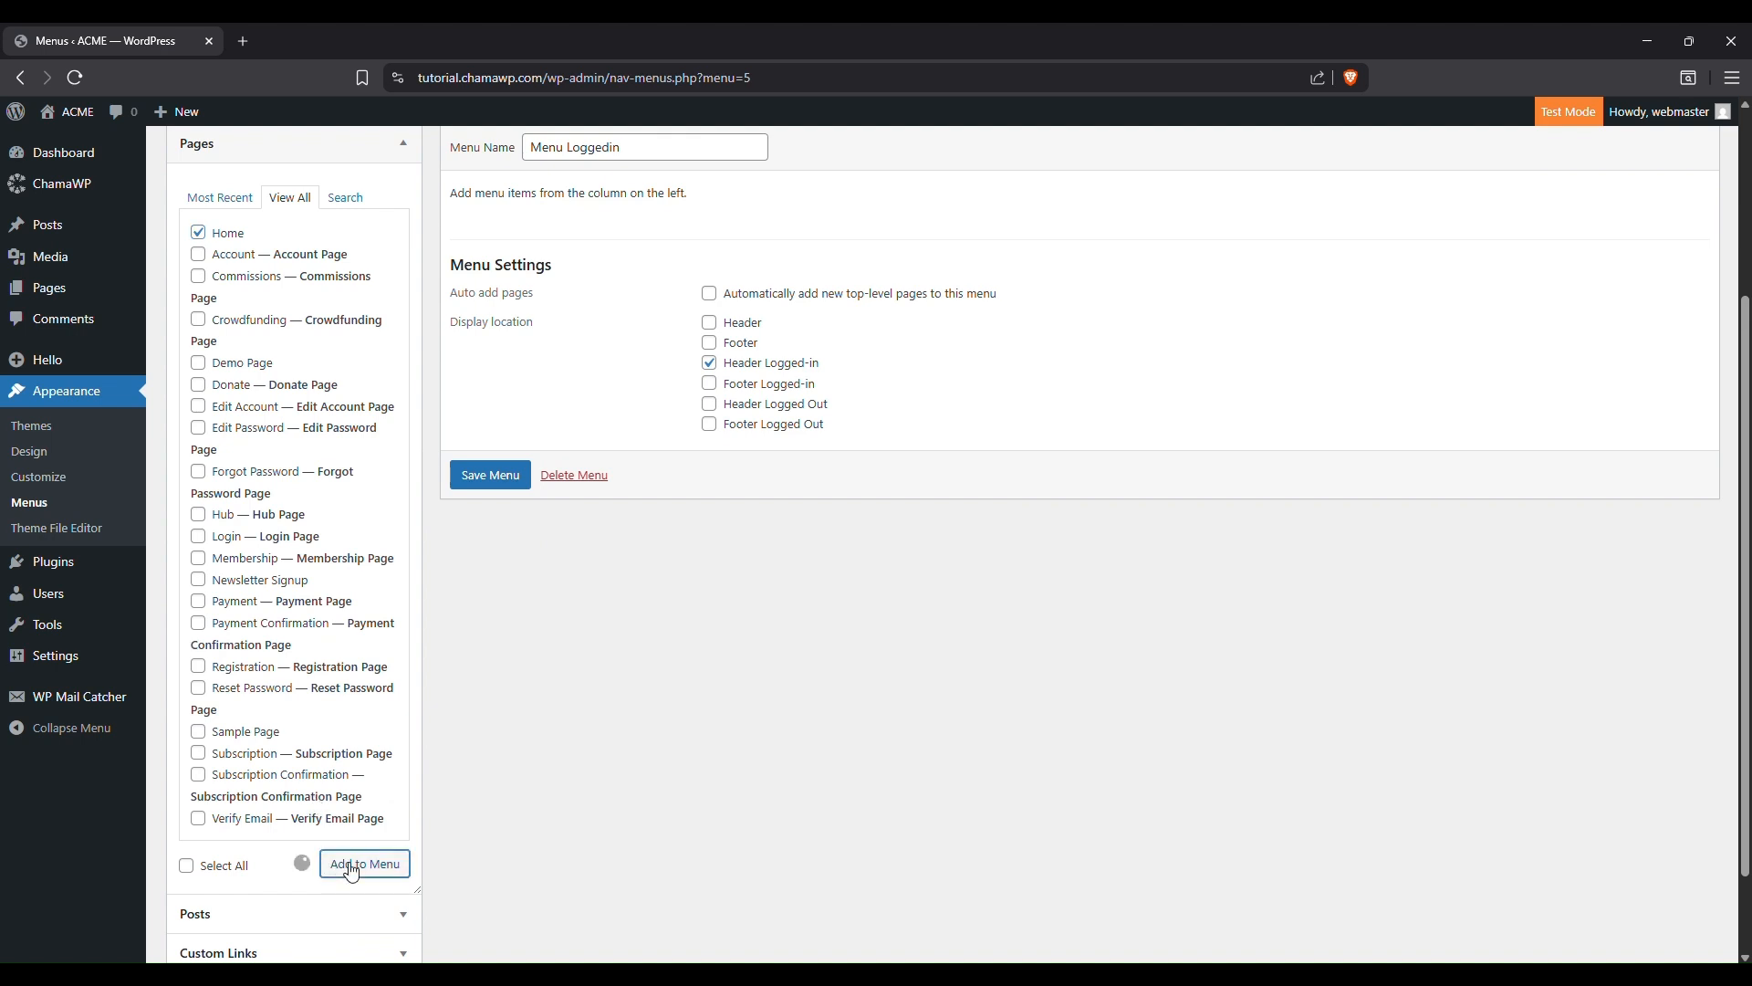
# - Add the Hub page to Menu Loggedin
pyautogui.scroll(2, 402, 556)
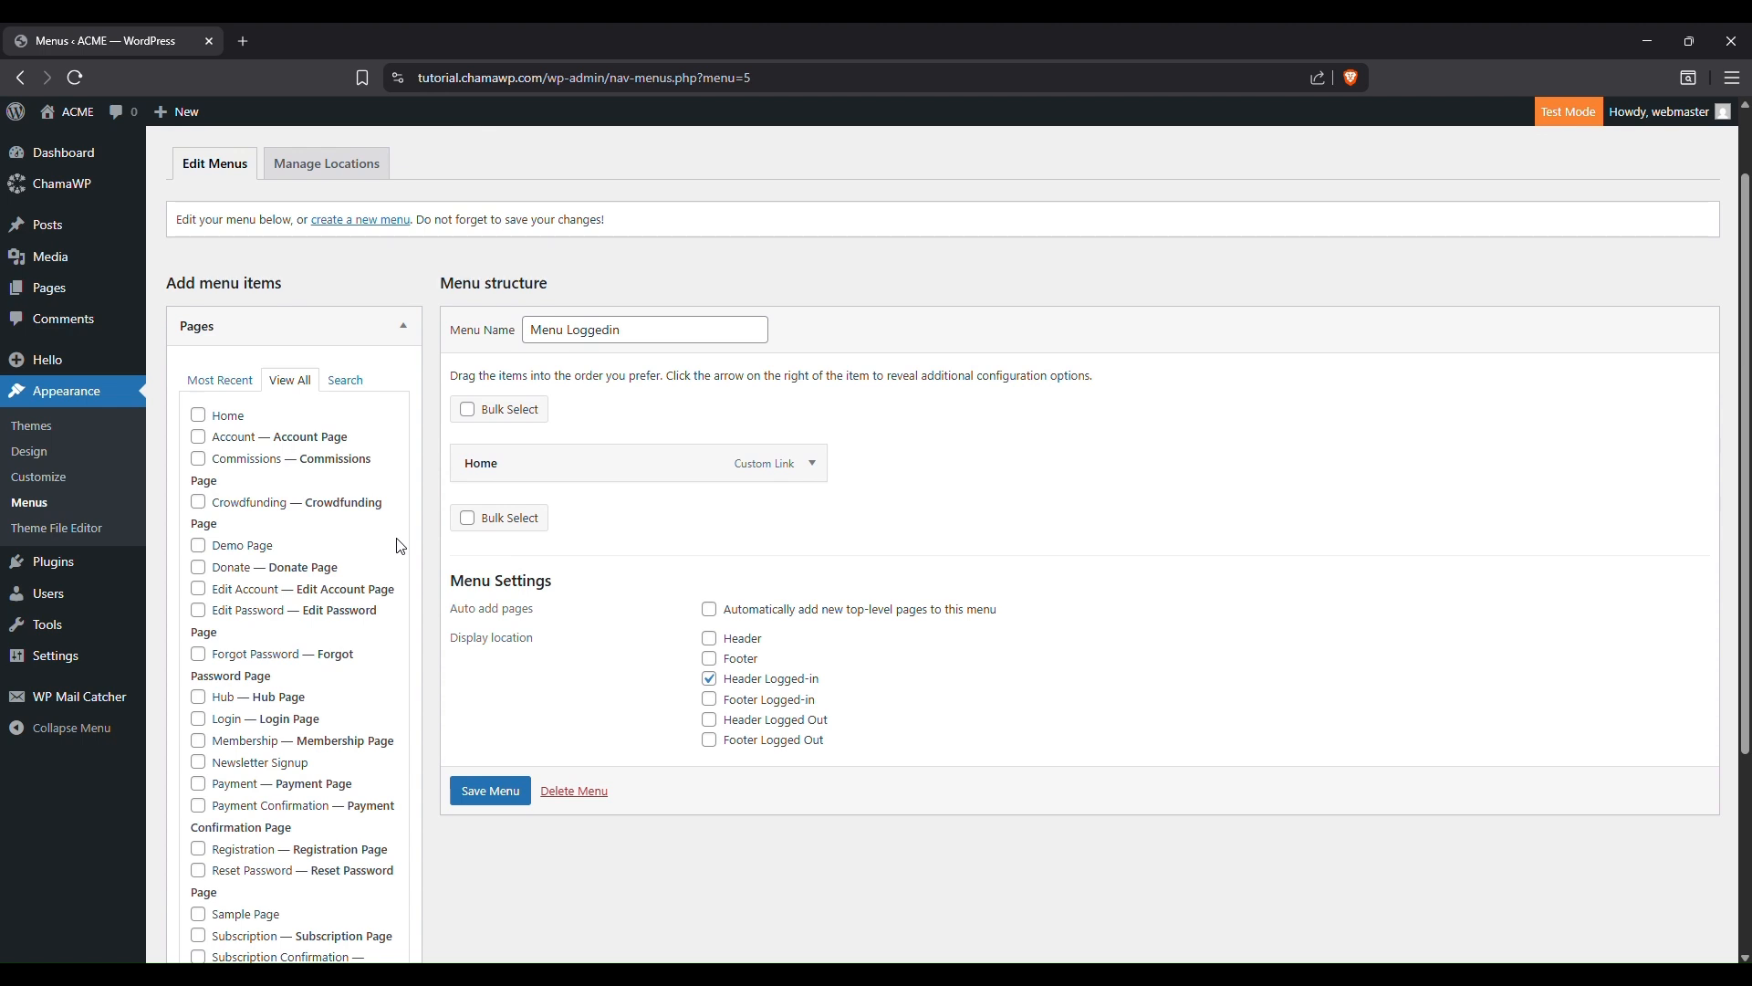
pyautogui.click(198, 698)
pyautogui.scroll(-2, 327, 794)
pyautogui.click(376, 865)
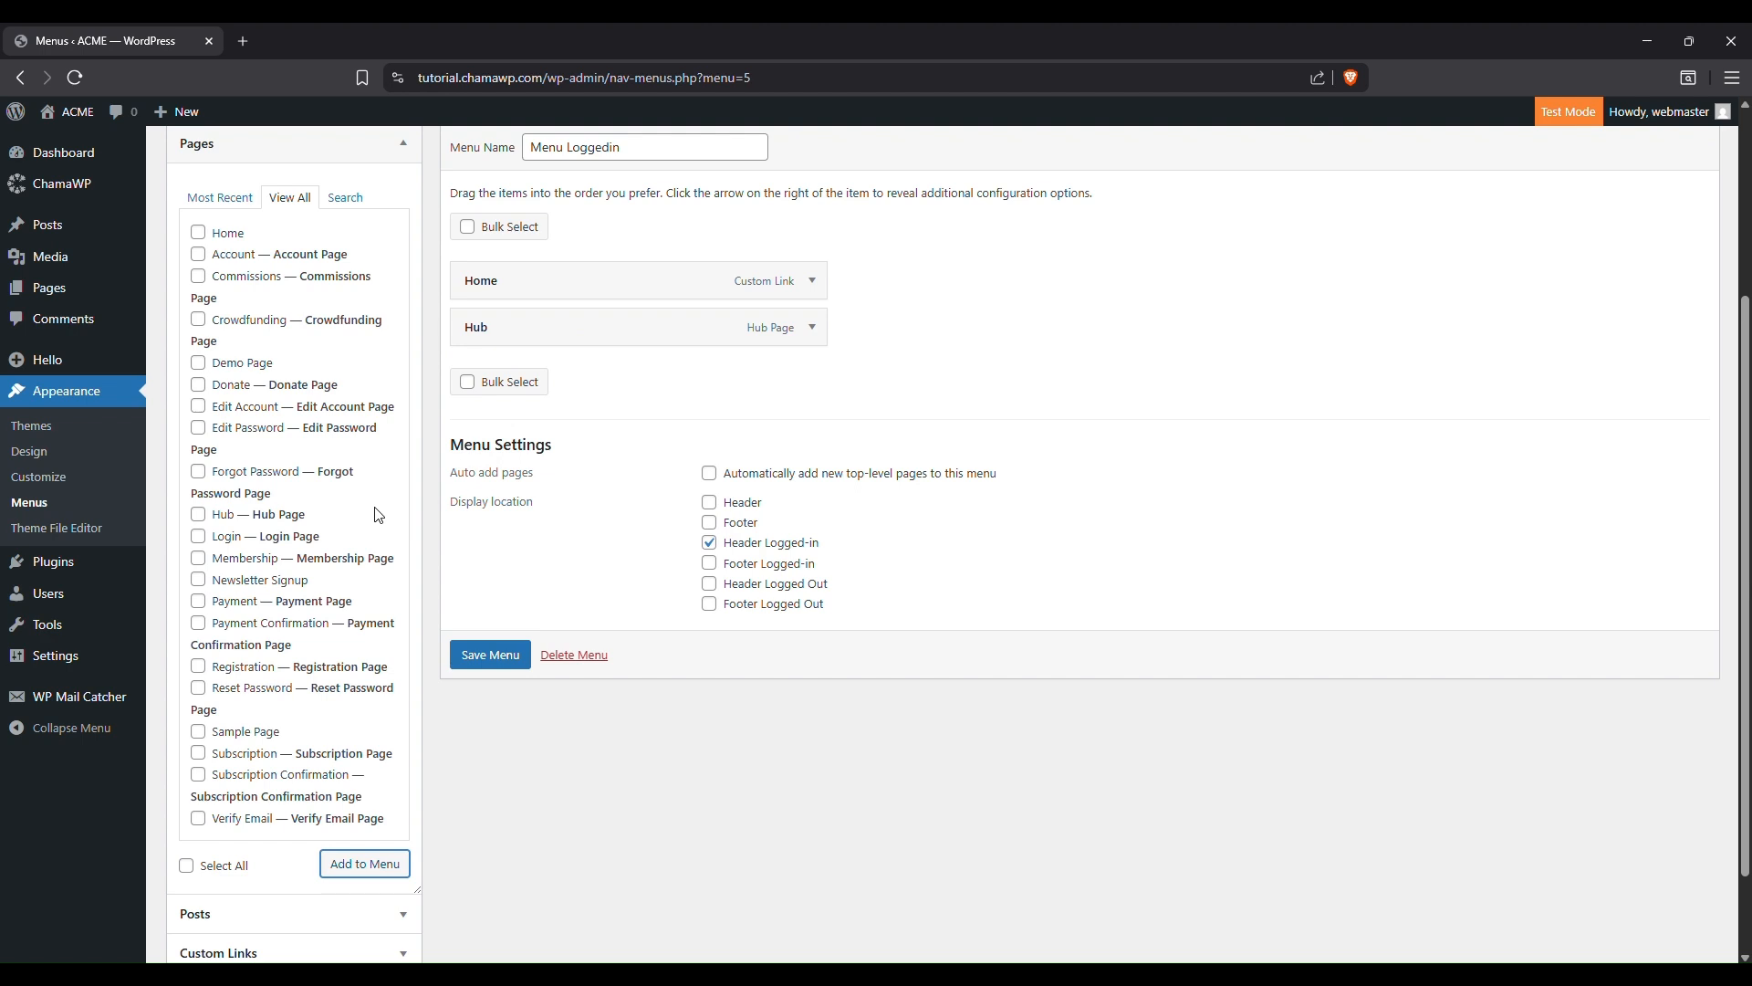
# - Add the Account page to Menu Loggedin and review the menu's items
pyautogui.scroll(2, 289, 452)
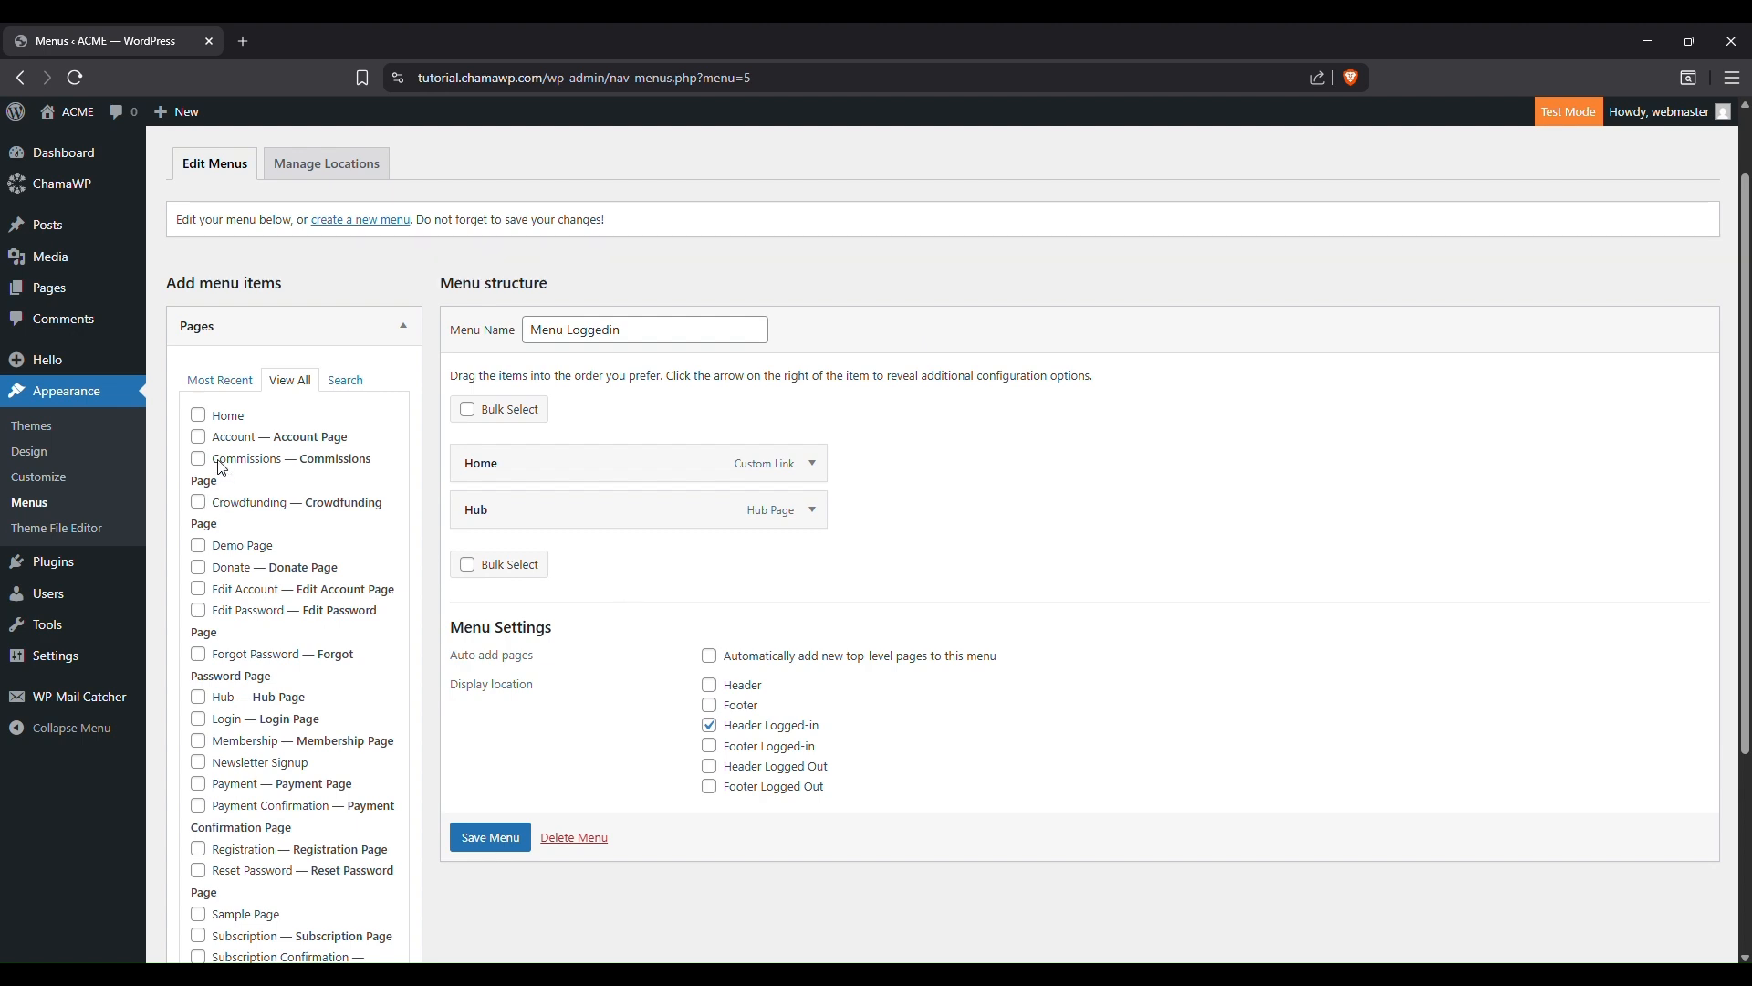
pyautogui.click(198, 437)
pyautogui.scroll(-3, 316, 645)
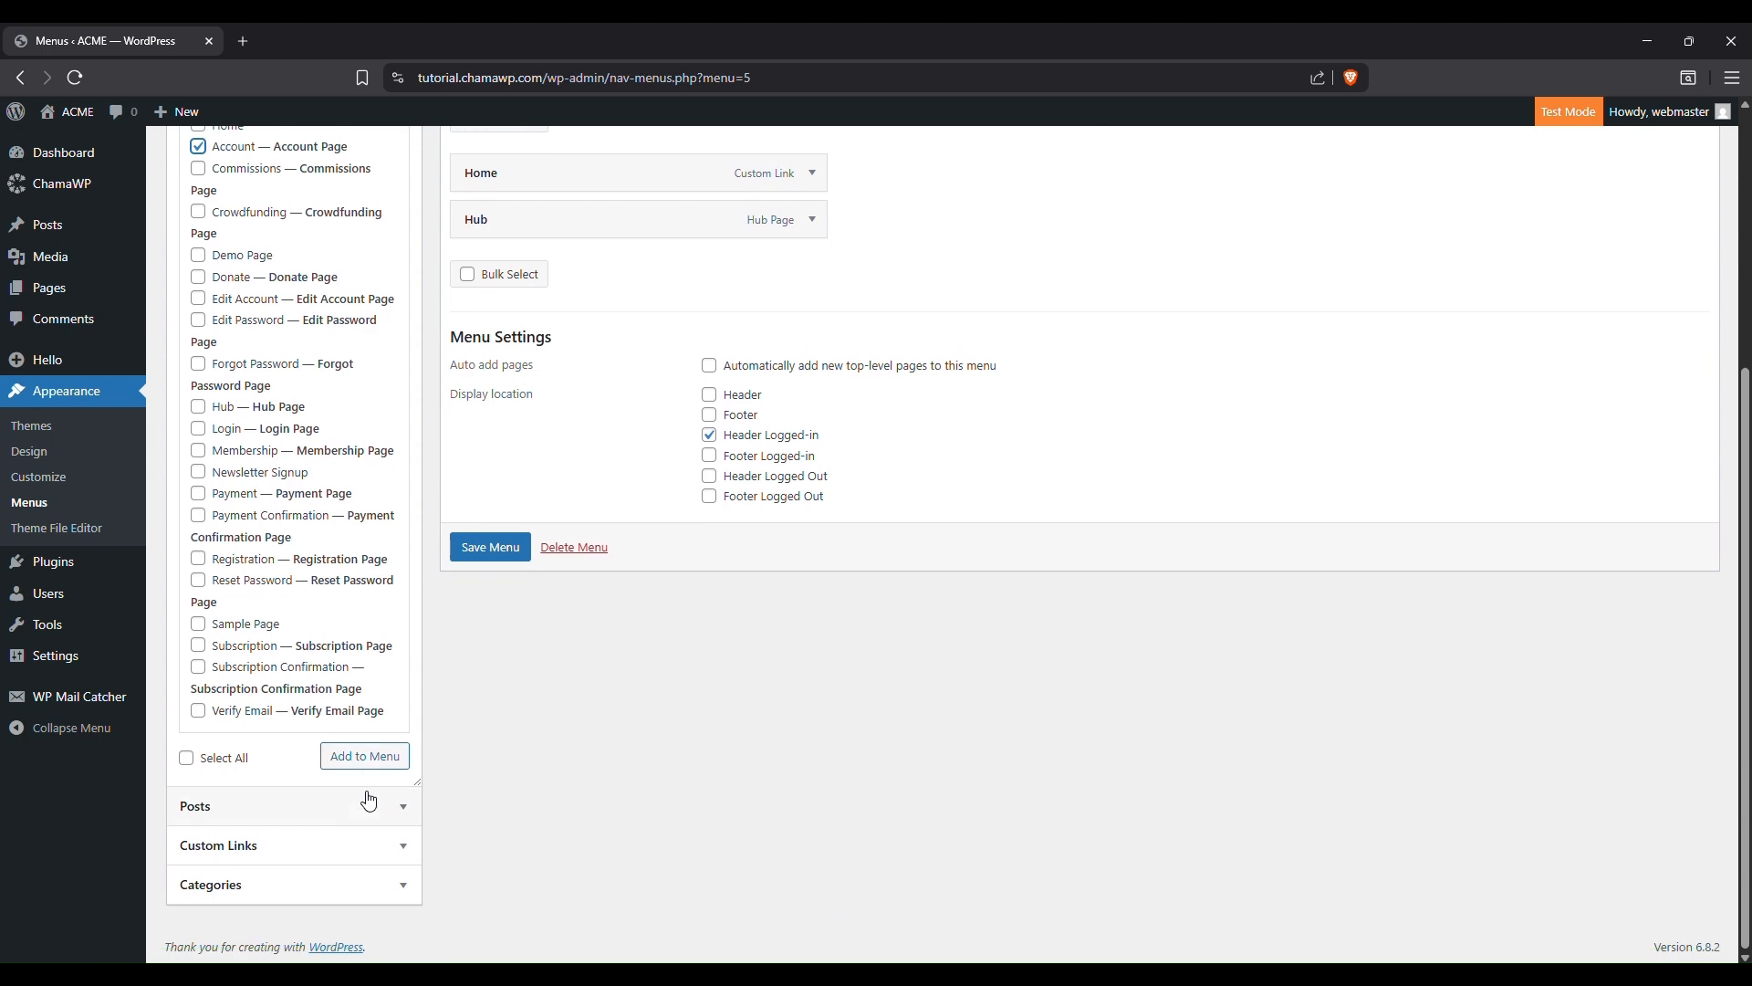
pyautogui.click(366, 758)
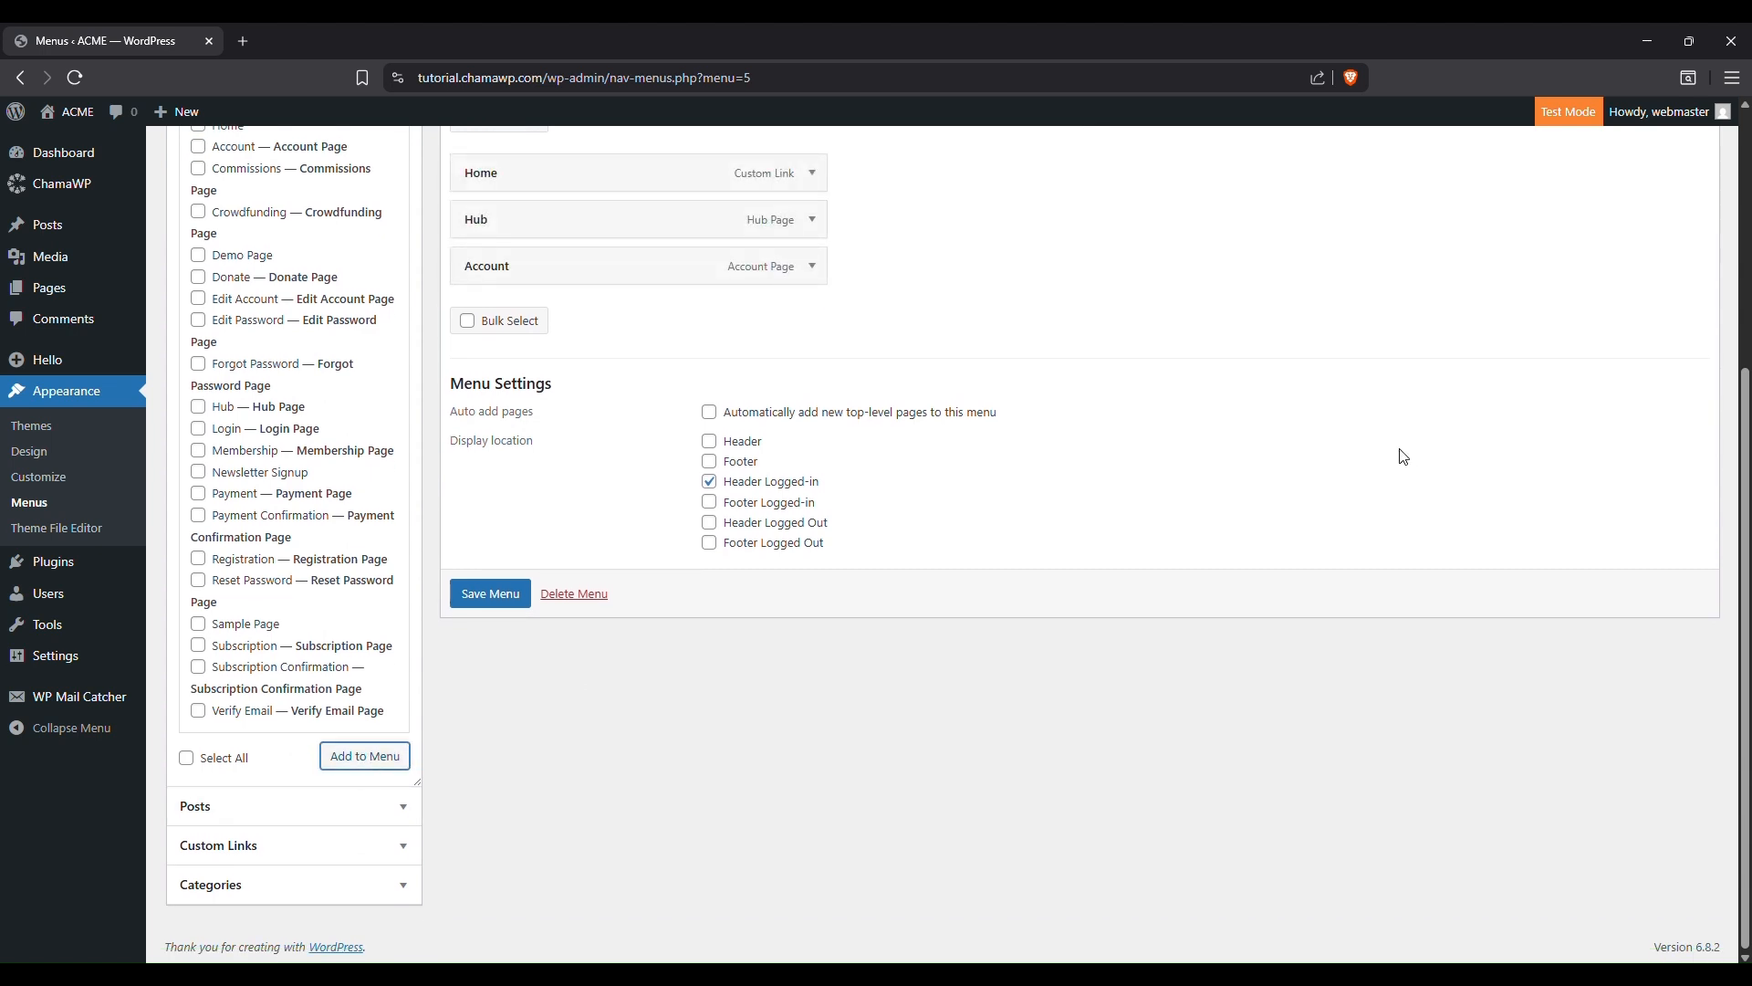
pyautogui.scroll(2, 969, 393)
pyautogui.scroll(1, 969, 392)
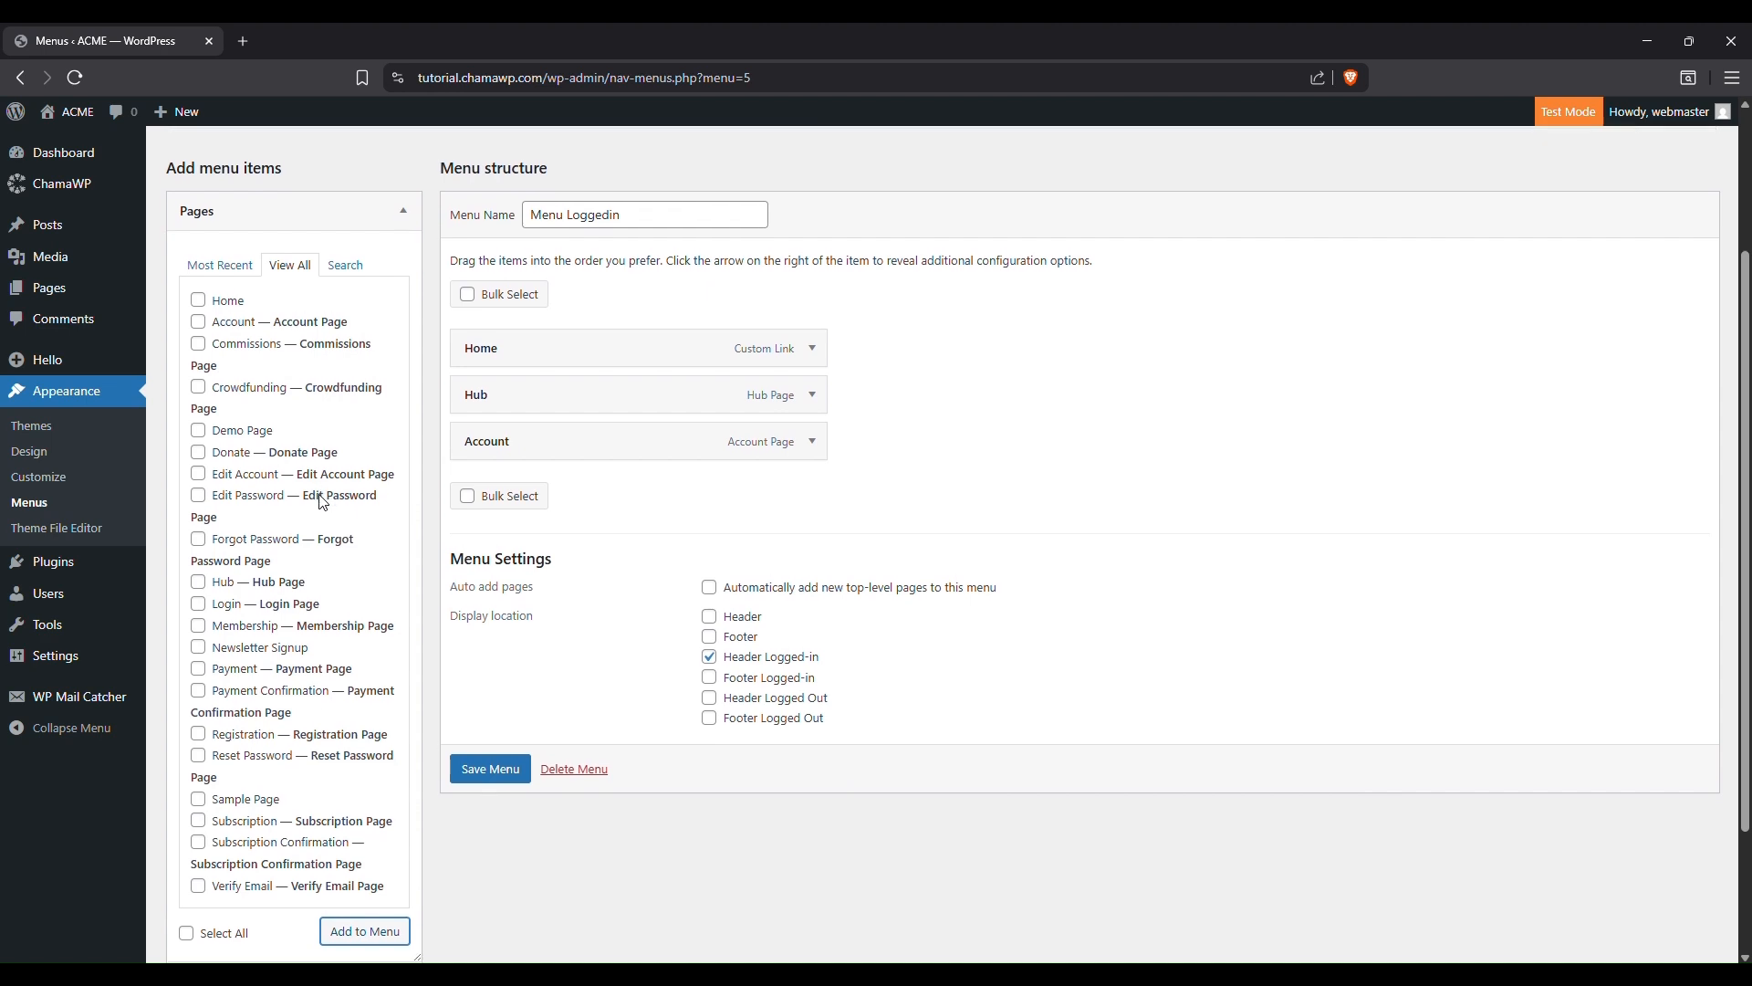
pyautogui.scroll(-2, 323, 503)
pyautogui.scroll(4, 328, 500)
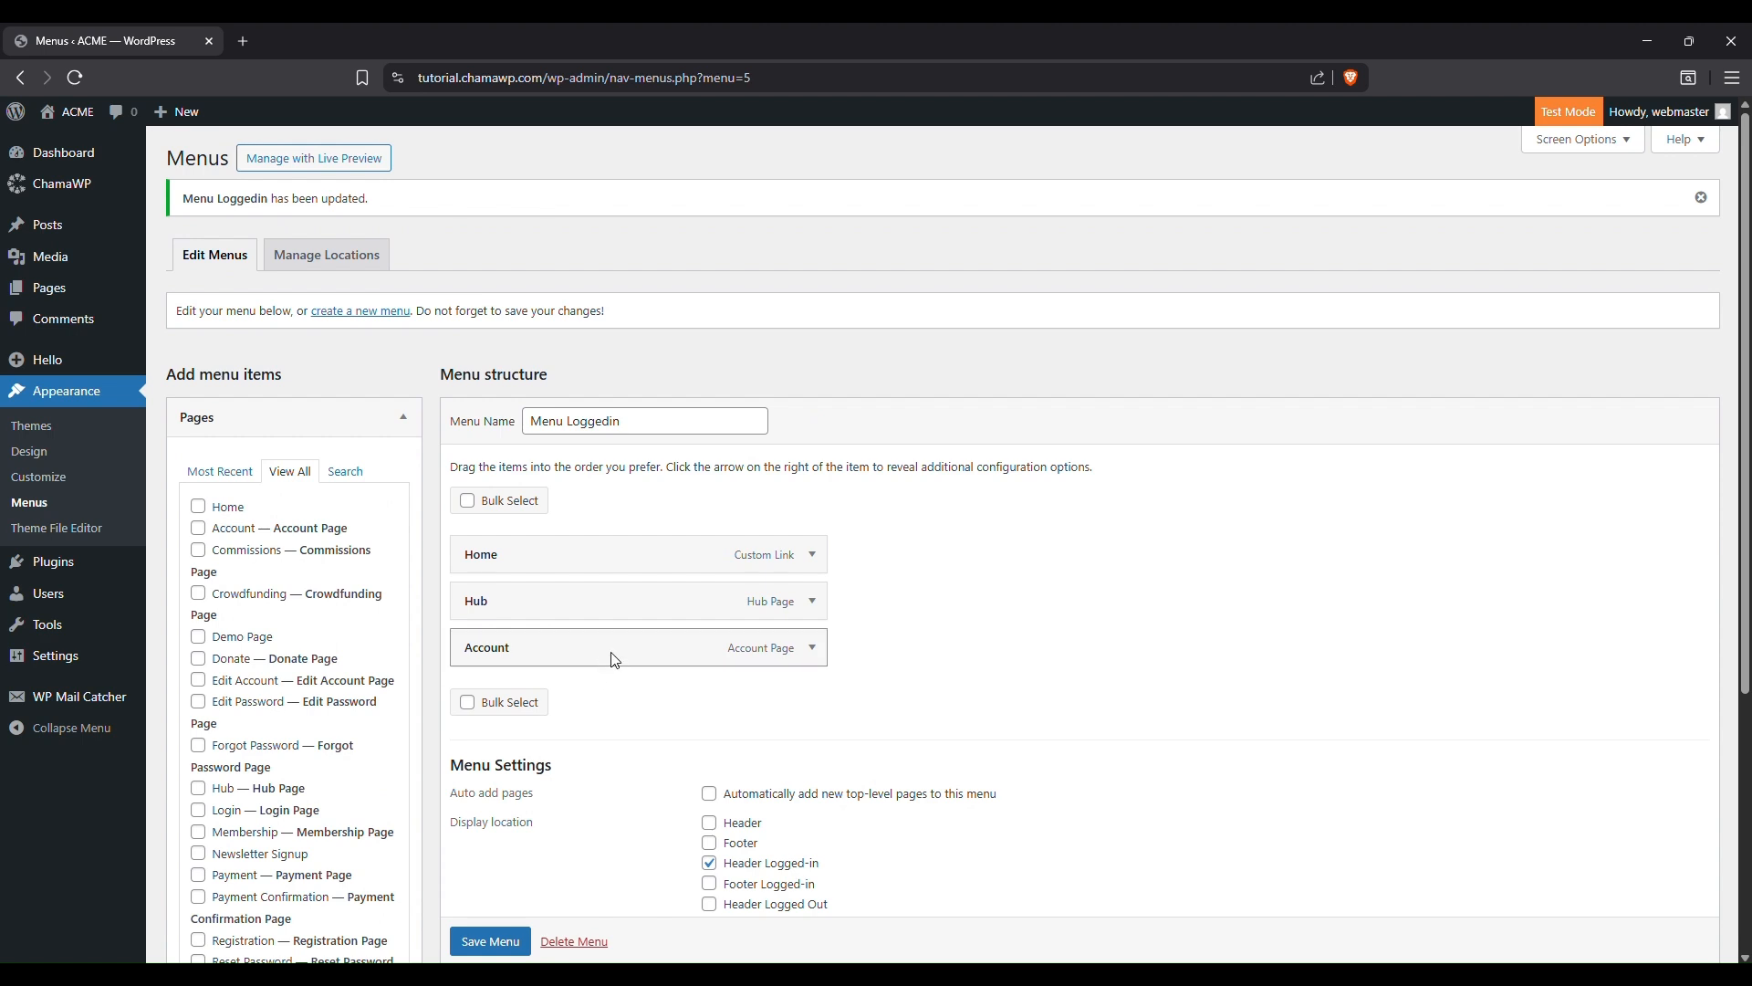
pyautogui.scroll(-3, 849, 648)
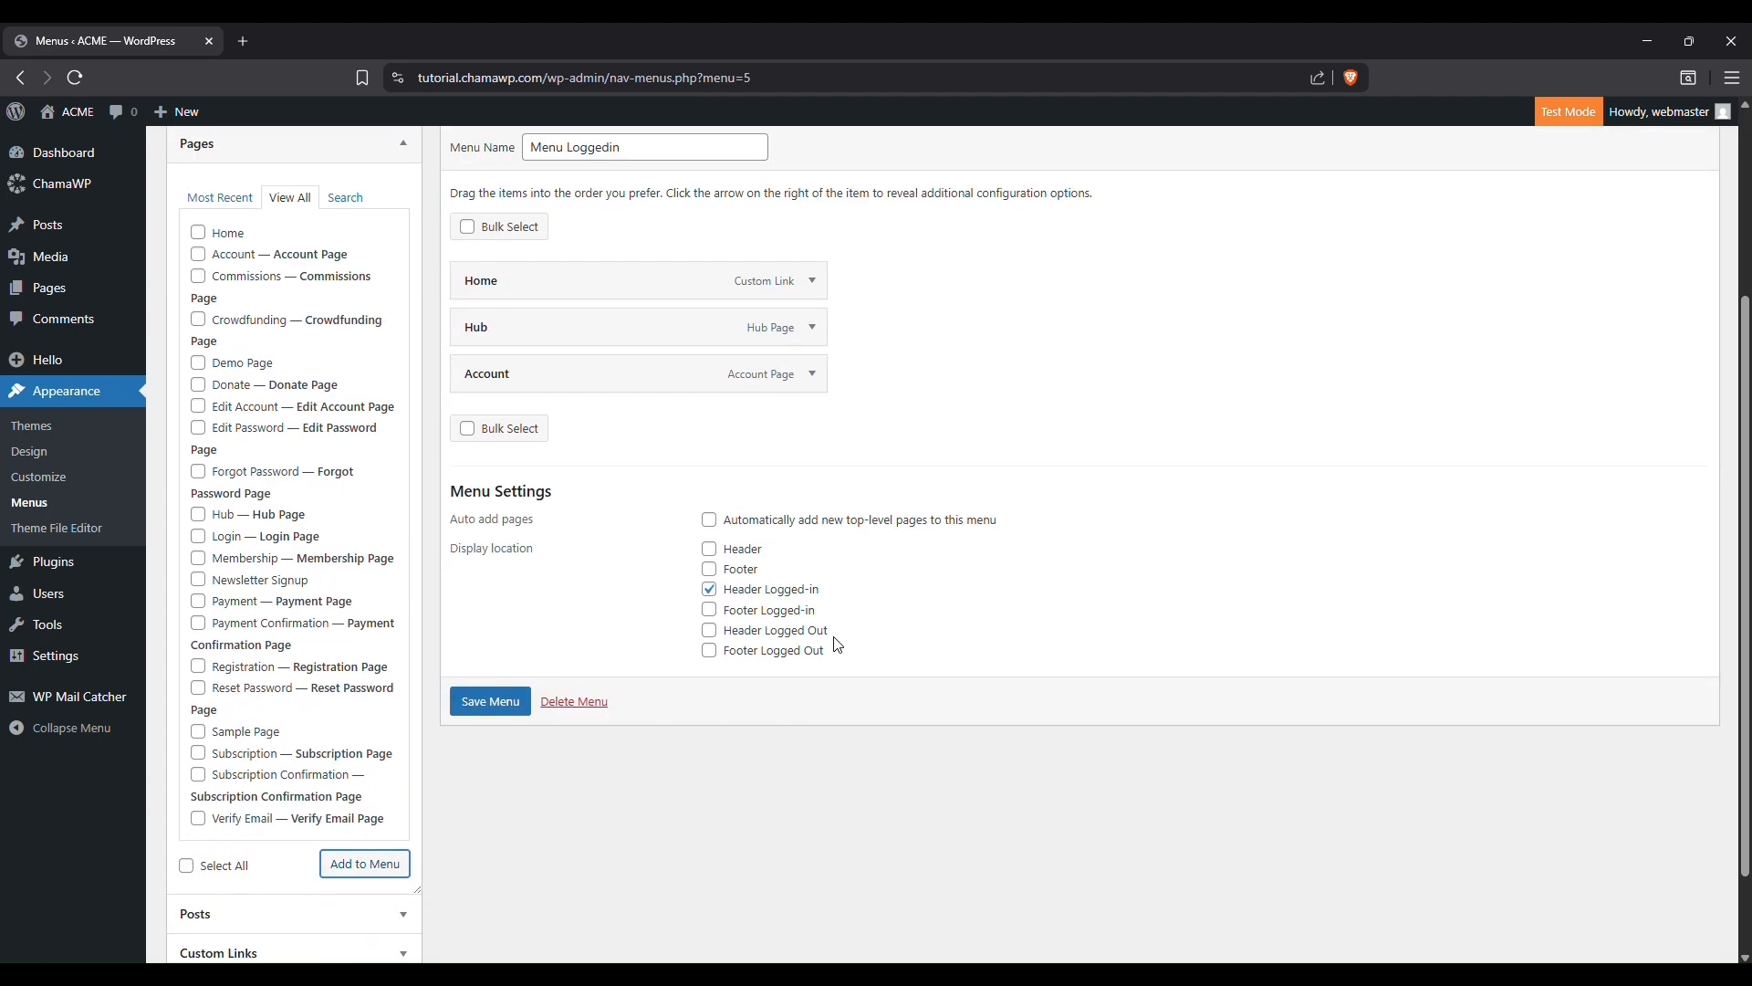
pyautogui.scroll(2, 324, 708)
pyautogui.scroll(-1, 274, 575)
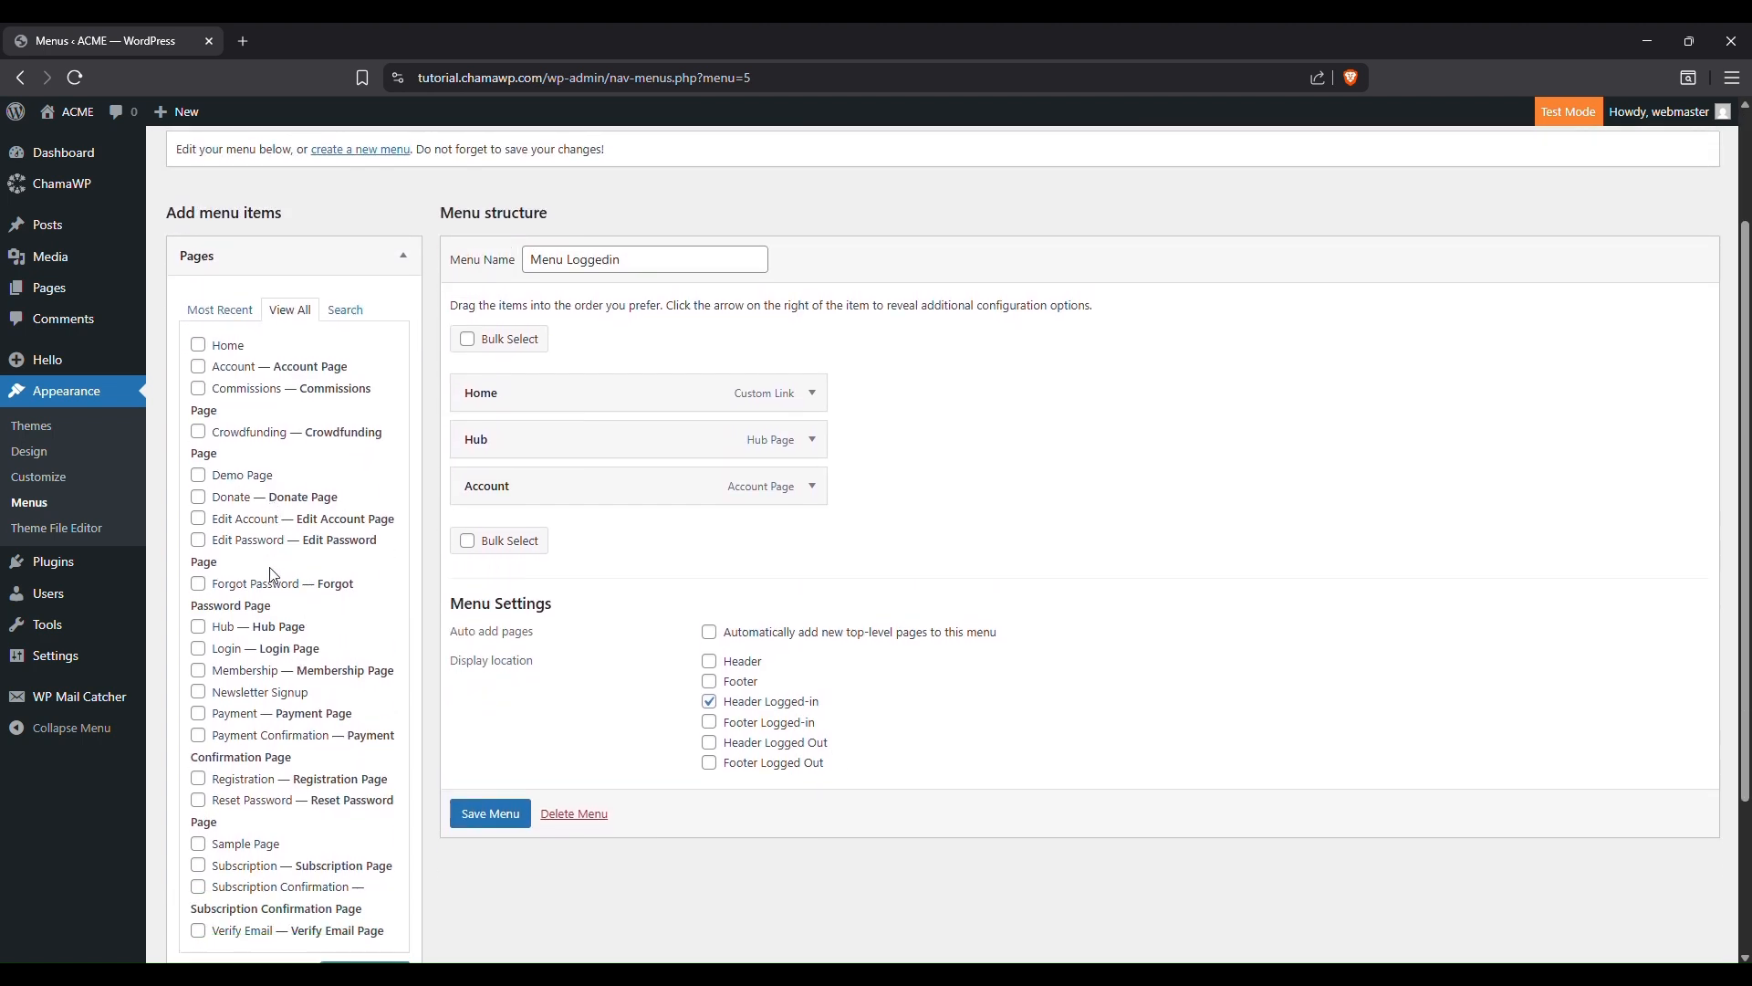
pyautogui.scroll(-1, 274, 575)
pyautogui.scroll(-1, 274, 571)
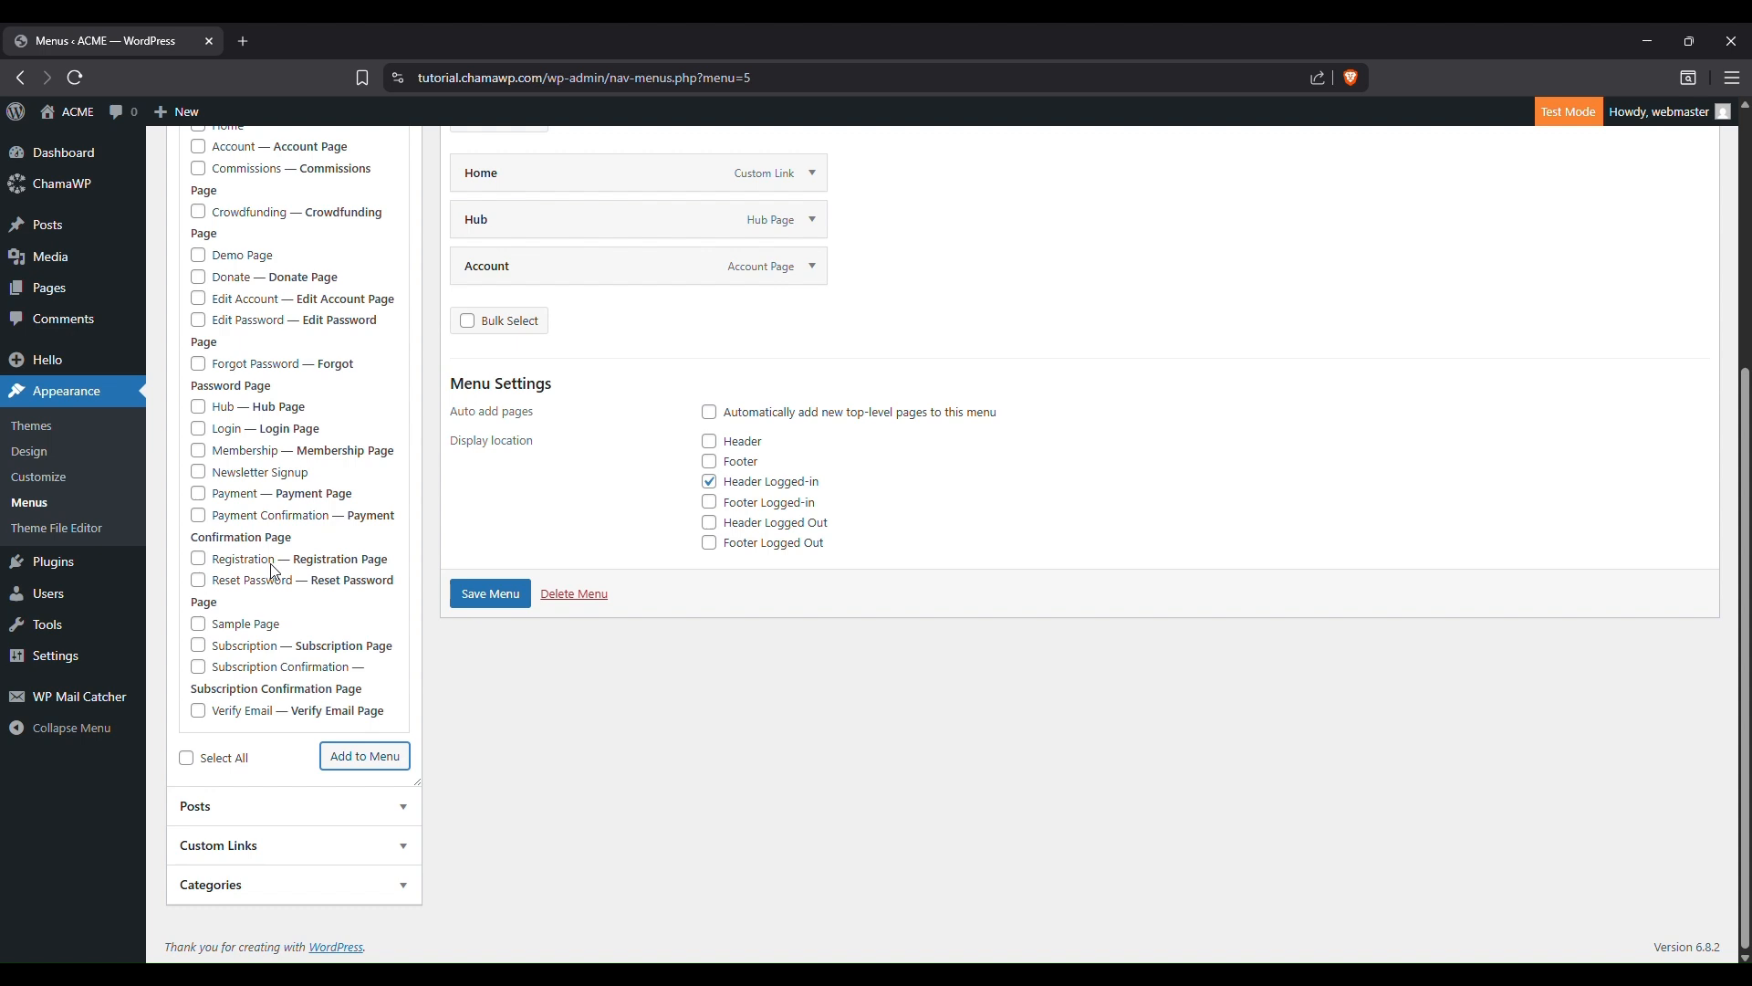
pyautogui.scroll(2, 153, 366)
pyautogui.scroll(-2, 230, 282)
# - Add a Logout custom link whose URL is the tutorial.chamawp.com site address, without trailing slash
pyautogui.click(240, 853)
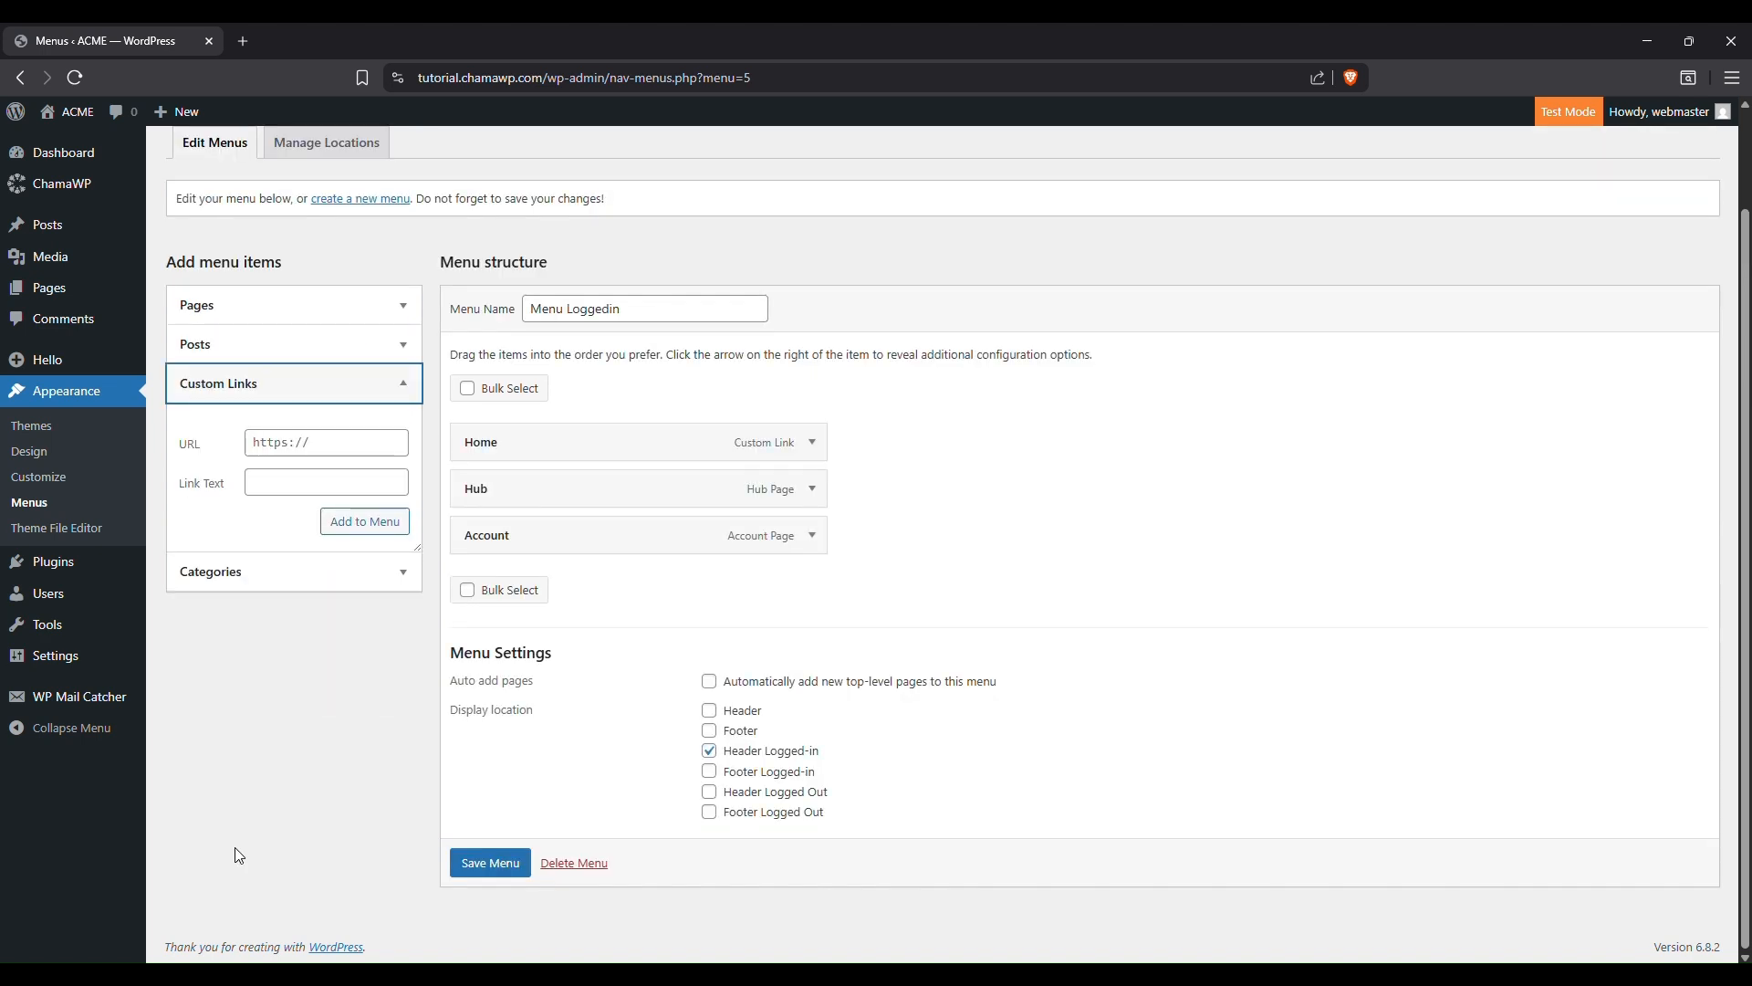
pyautogui.click(333, 479)
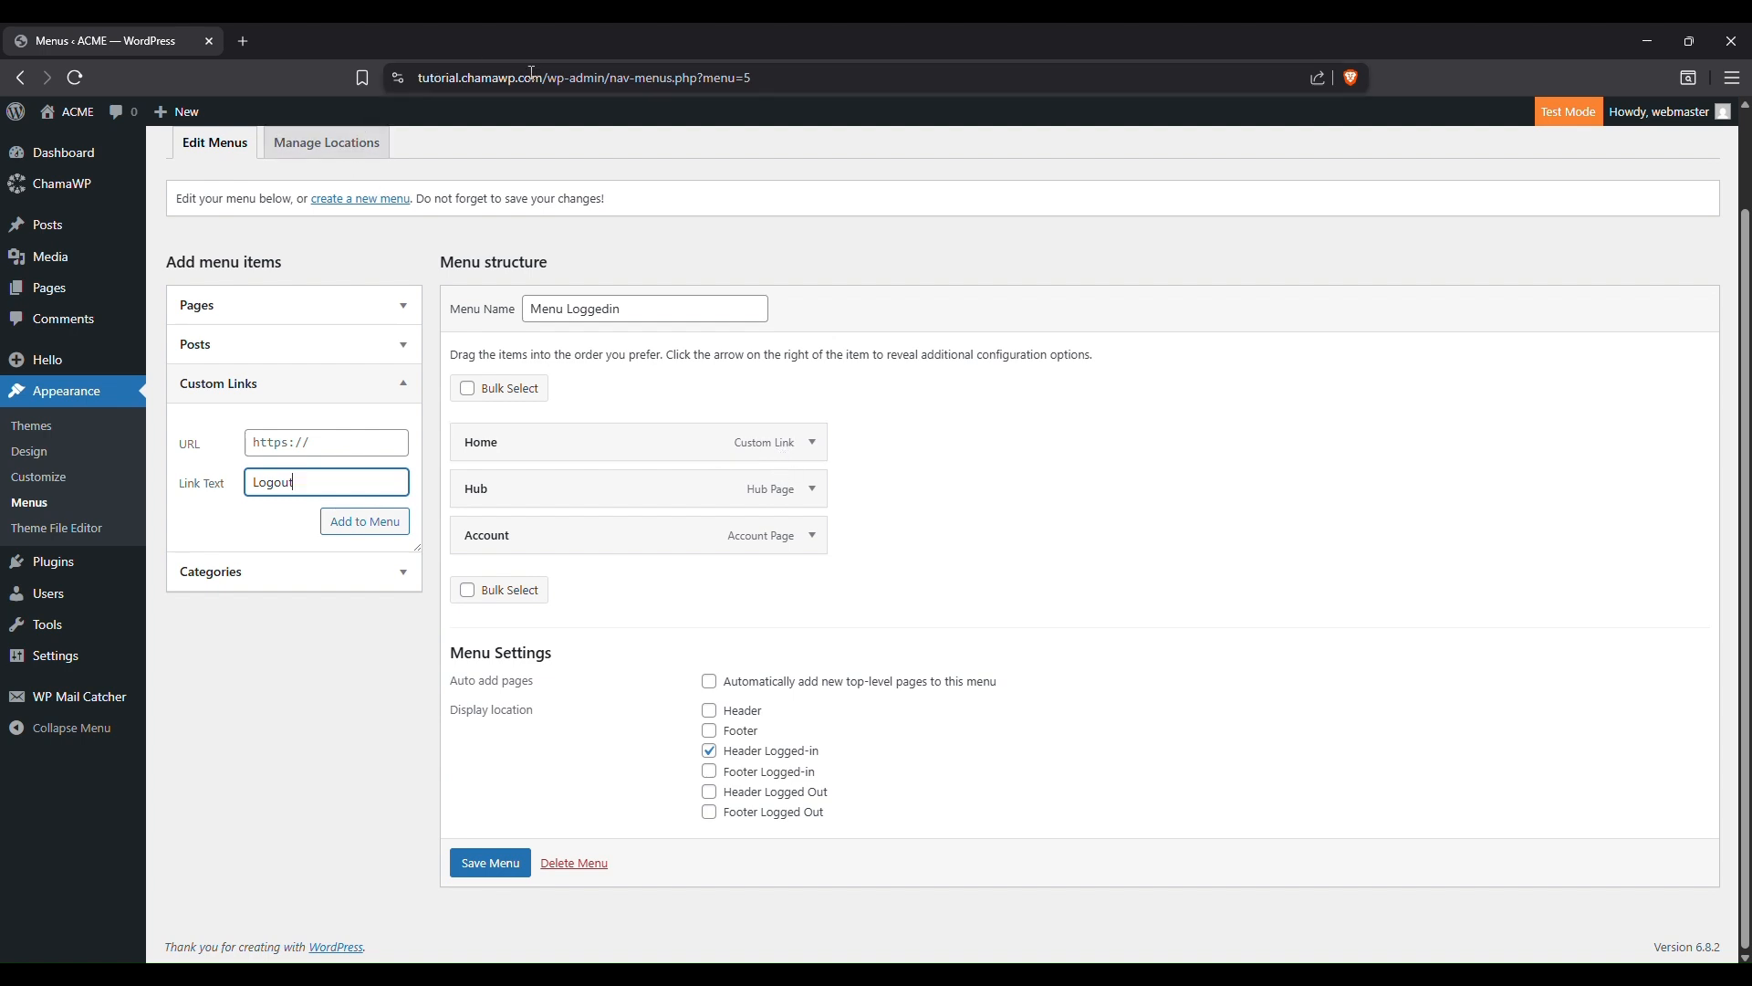
pyautogui.moveTo(550, 78); pyautogui.dragTo(317, 86)
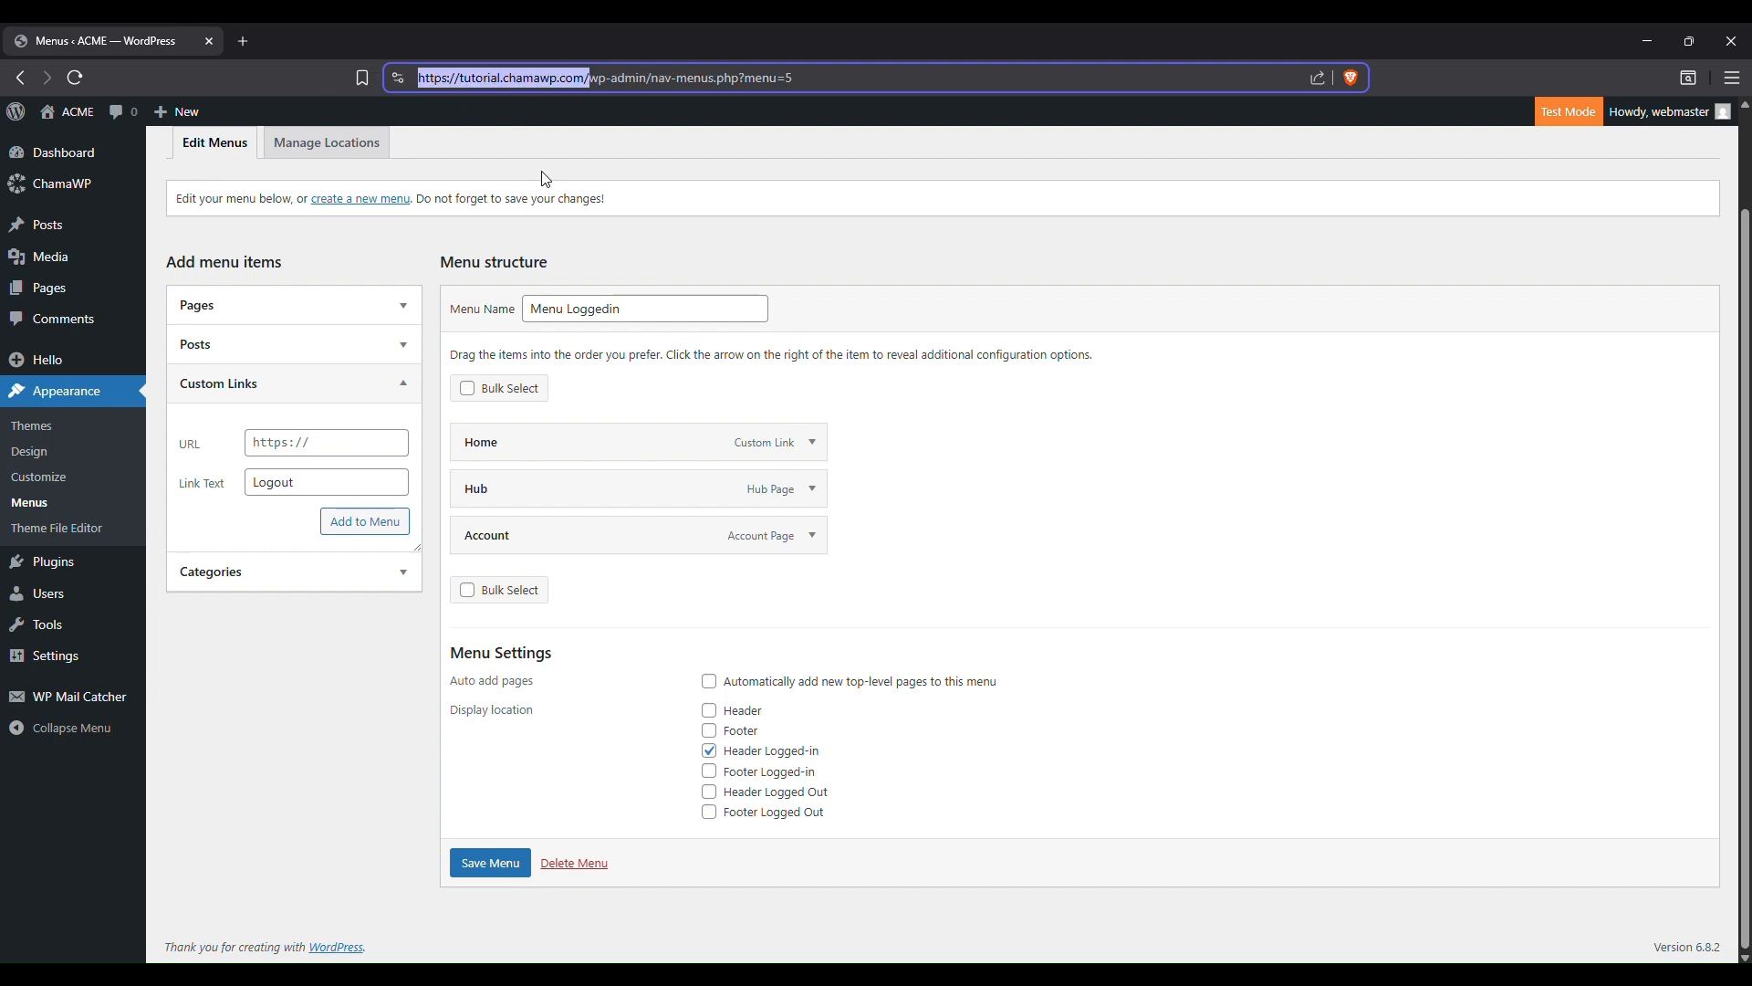
pyautogui.click(336, 439)
pyautogui.hotkey('ctrl', 'v')
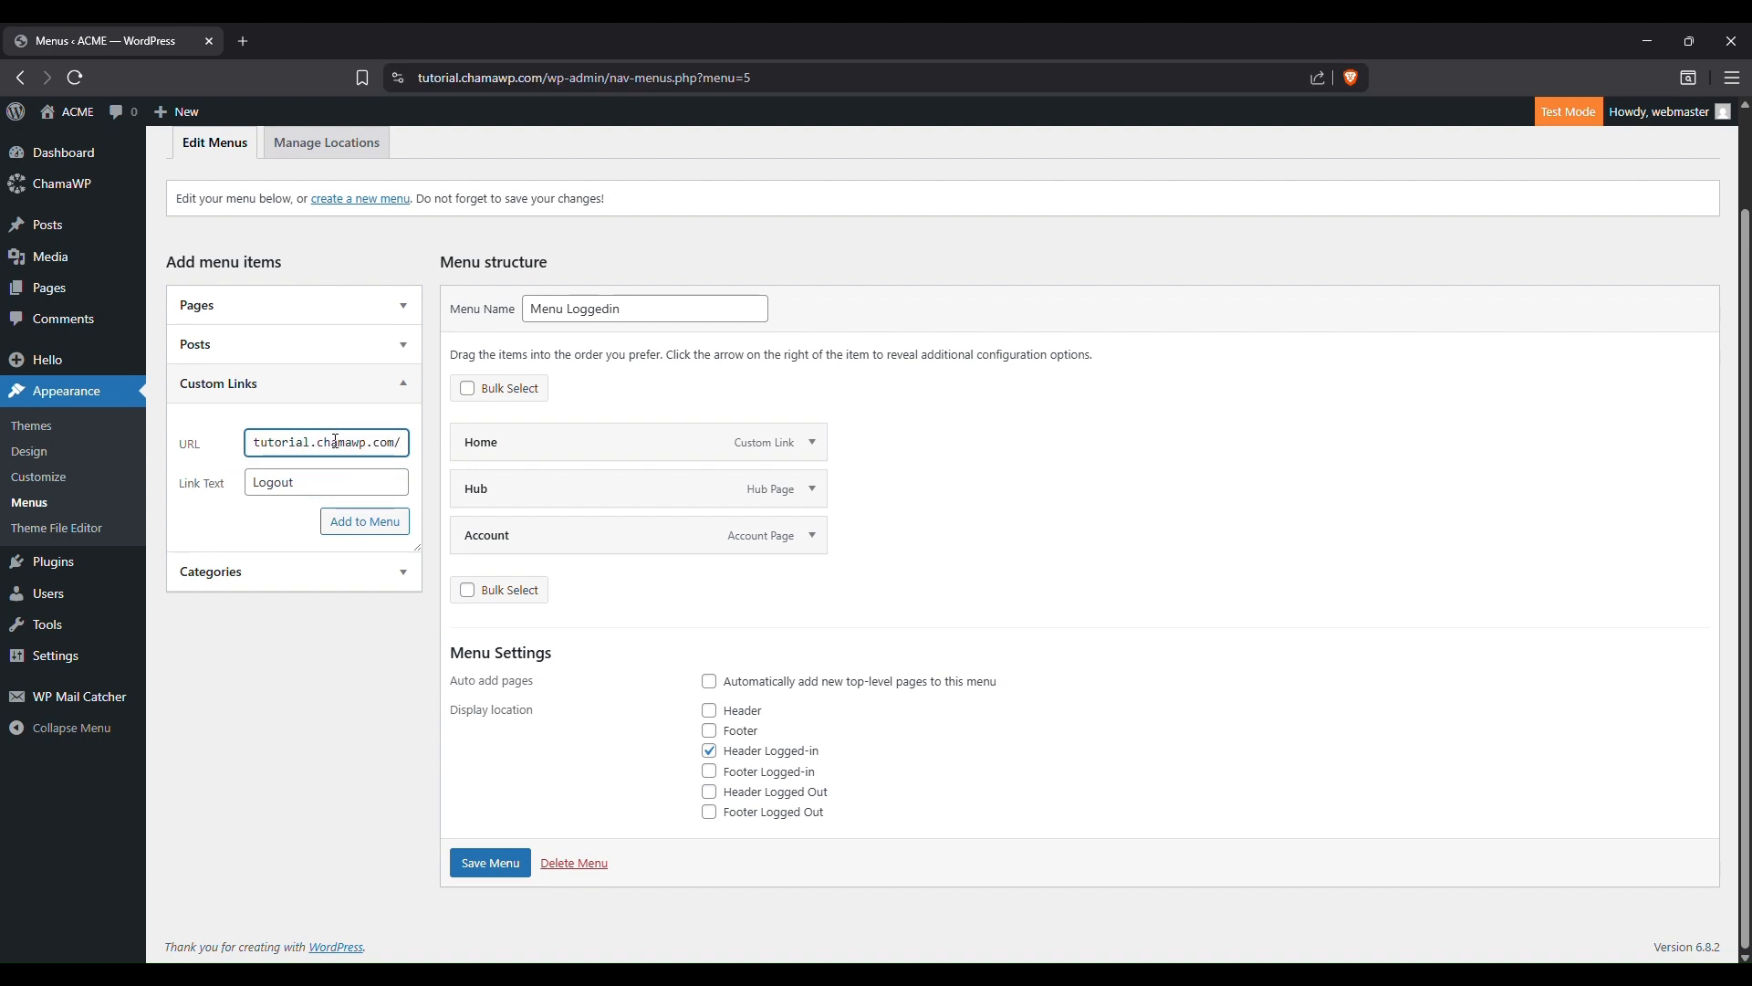
pyautogui.press('BackSpace')
pyautogui.moveTo(545, 77); pyautogui.dragTo(365, 76)
pyautogui.hotkey('ctrl', 'c')
pyautogui.tripleClick(365, 443)
pyautogui.hotkey('ctrl', 'v')
pyautogui.press('BackSpace')
pyautogui.click(392, 530)
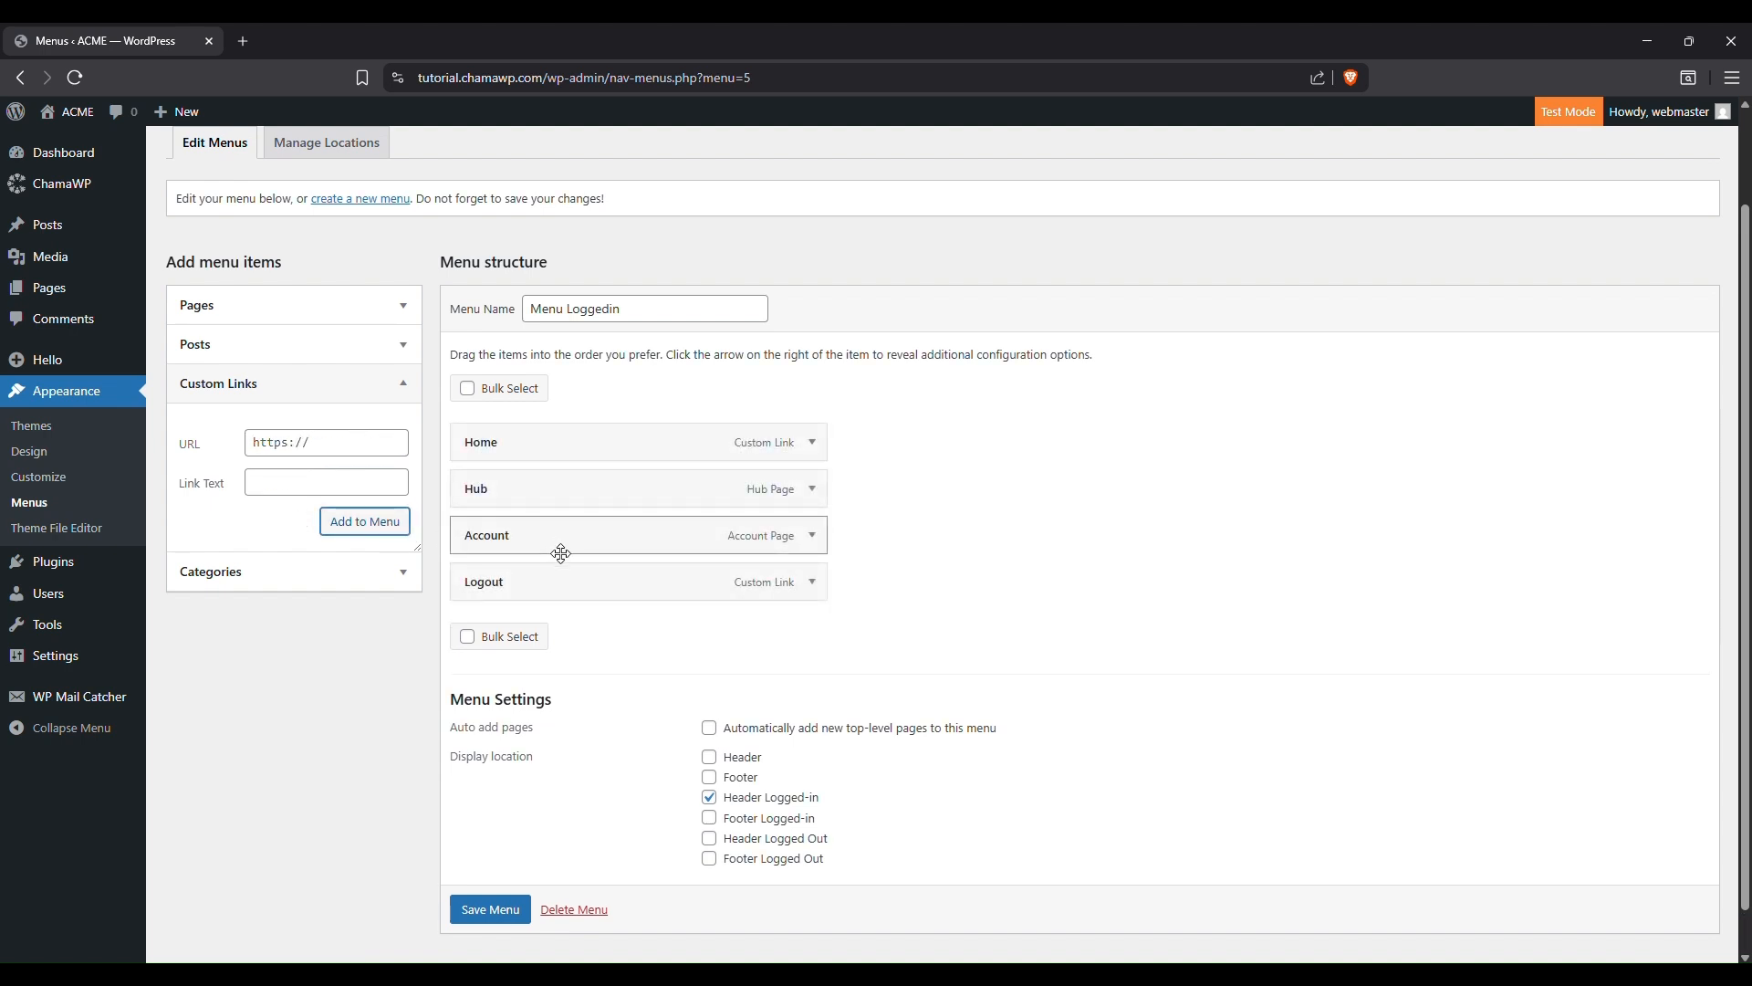
# - Save Menu Loggedin and begin creating another menu
pyautogui.scroll(-1, 593, 647)
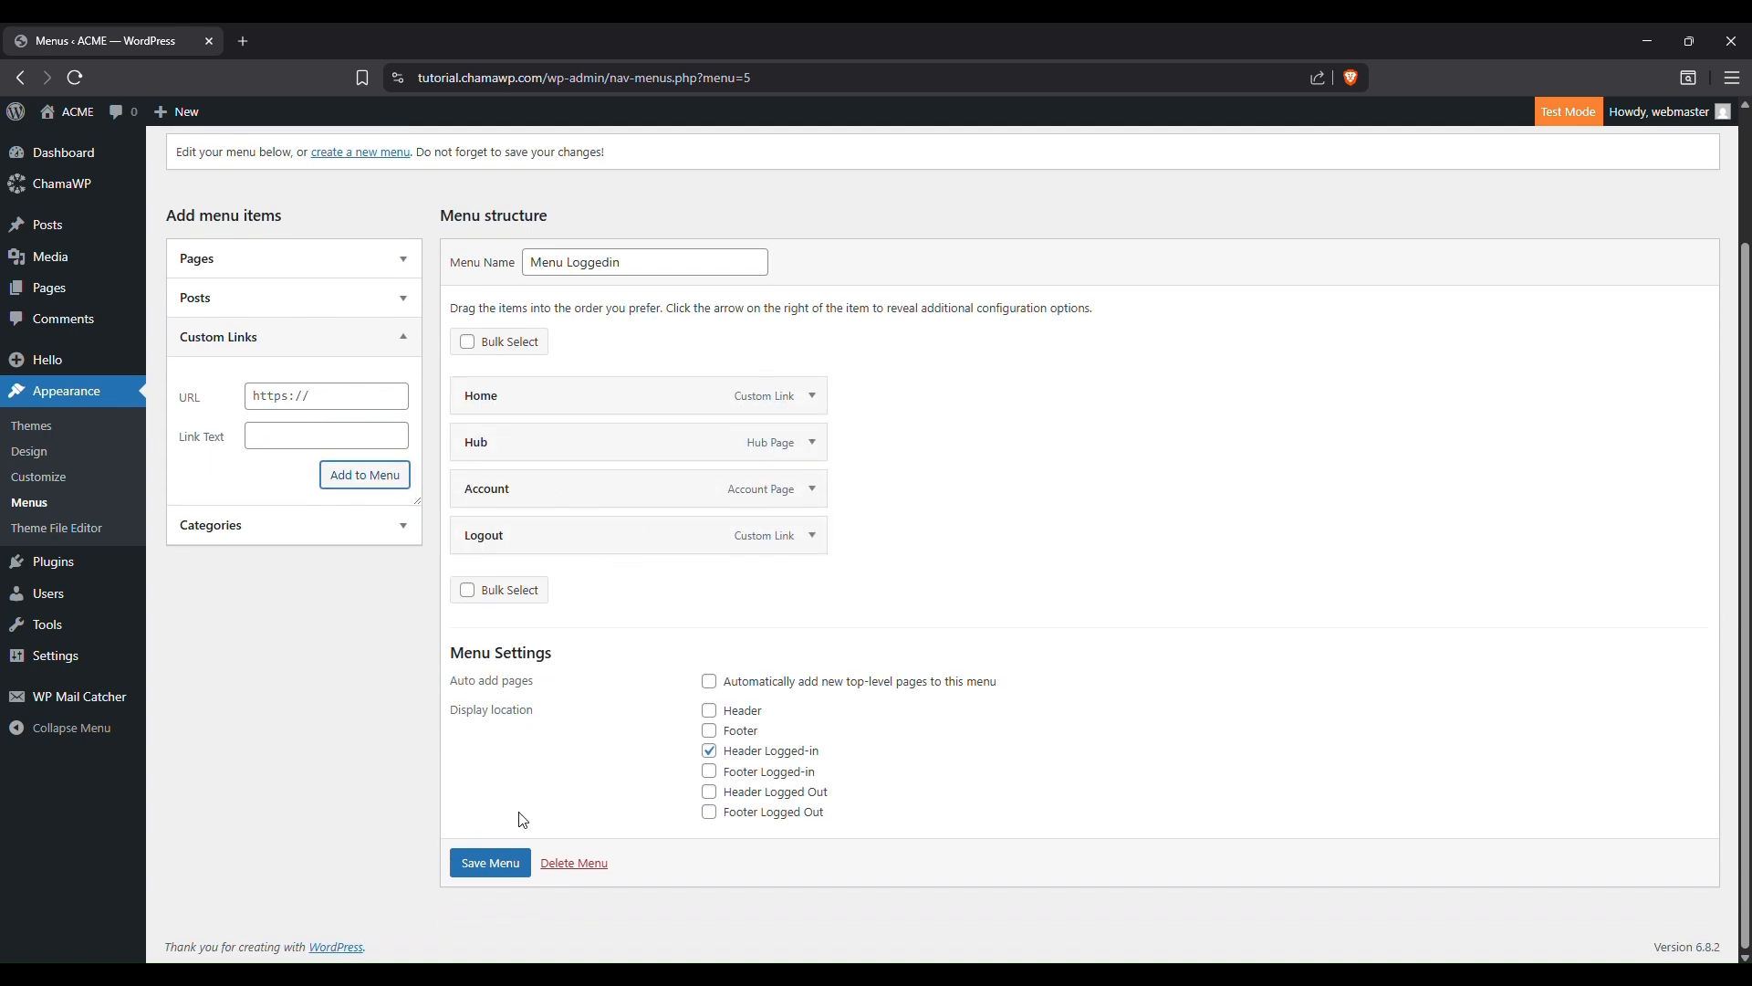
pyautogui.click(488, 866)
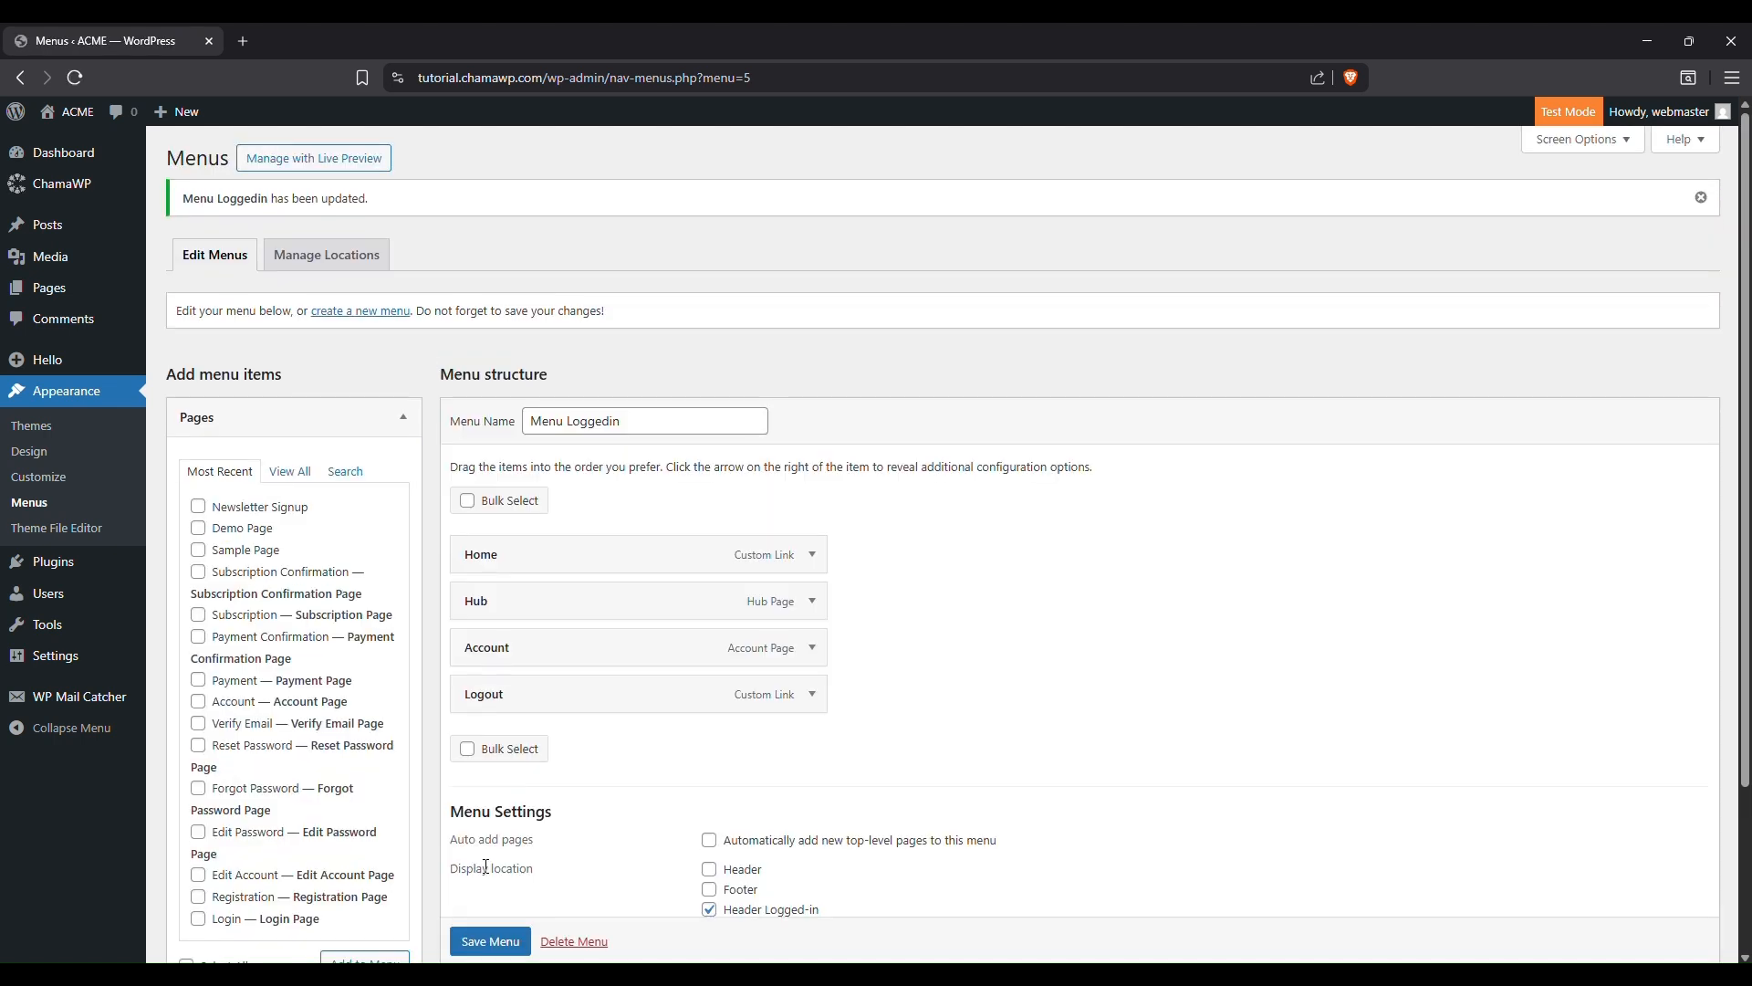
pyautogui.scroll(-2, 794, 606)
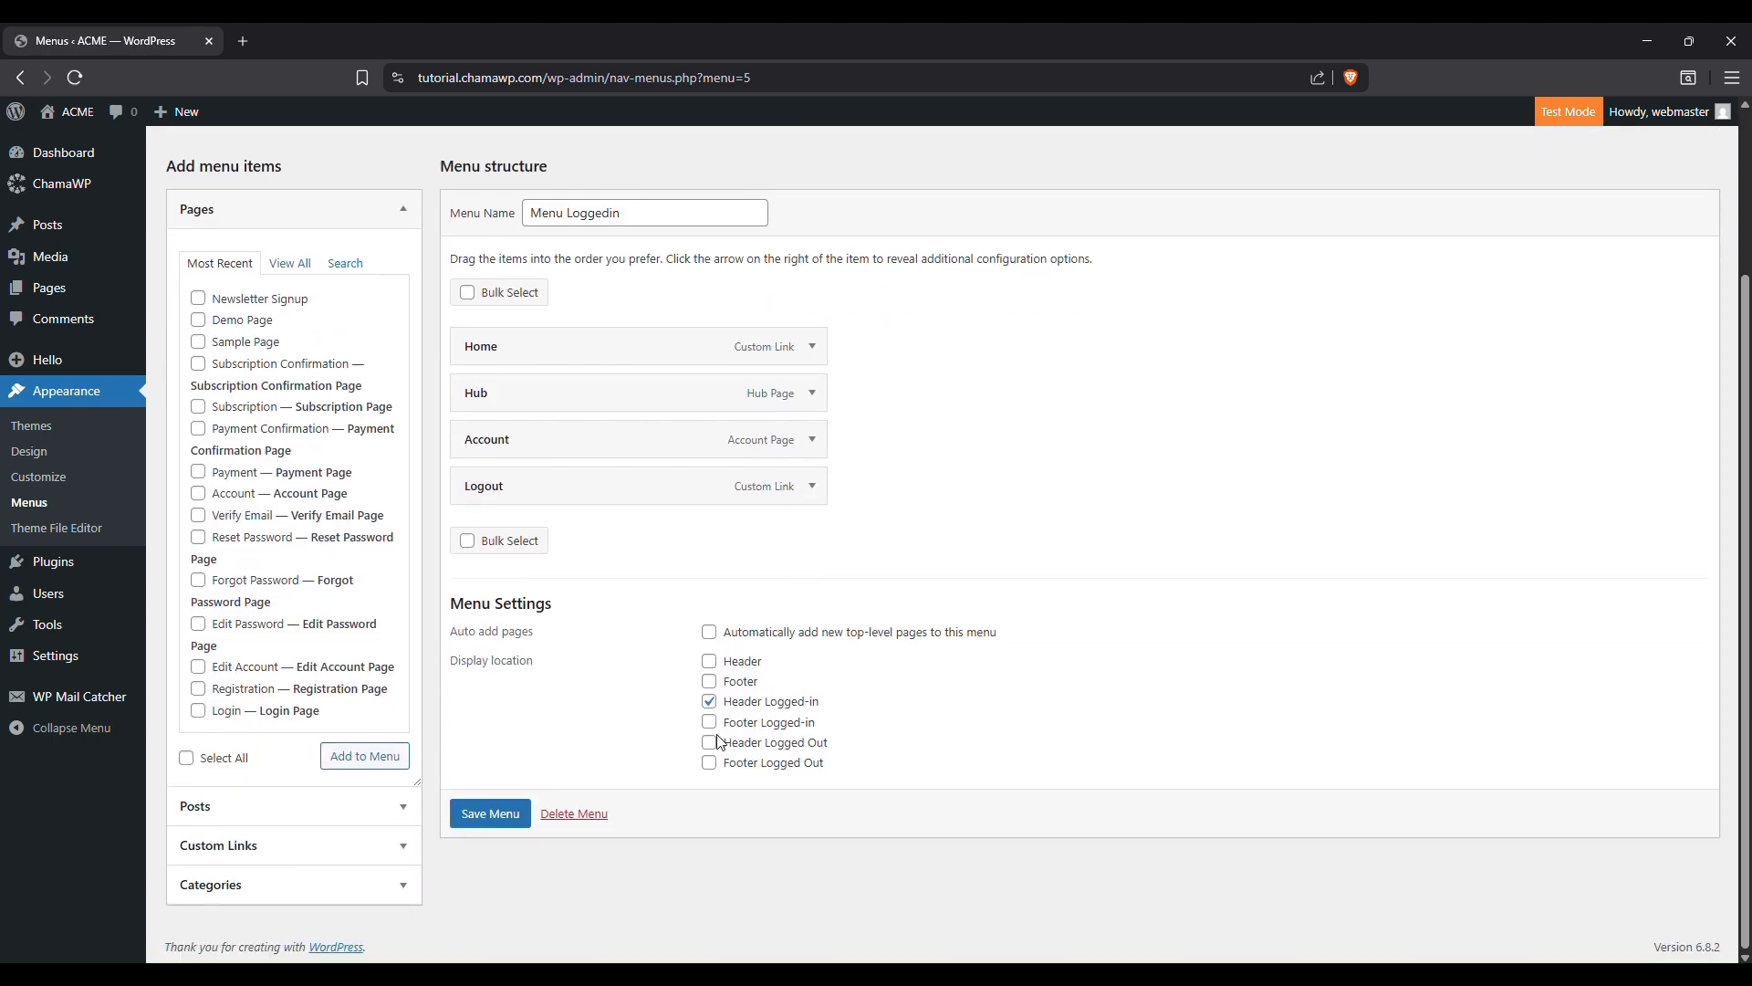
pyautogui.scroll(2, 566, 274)
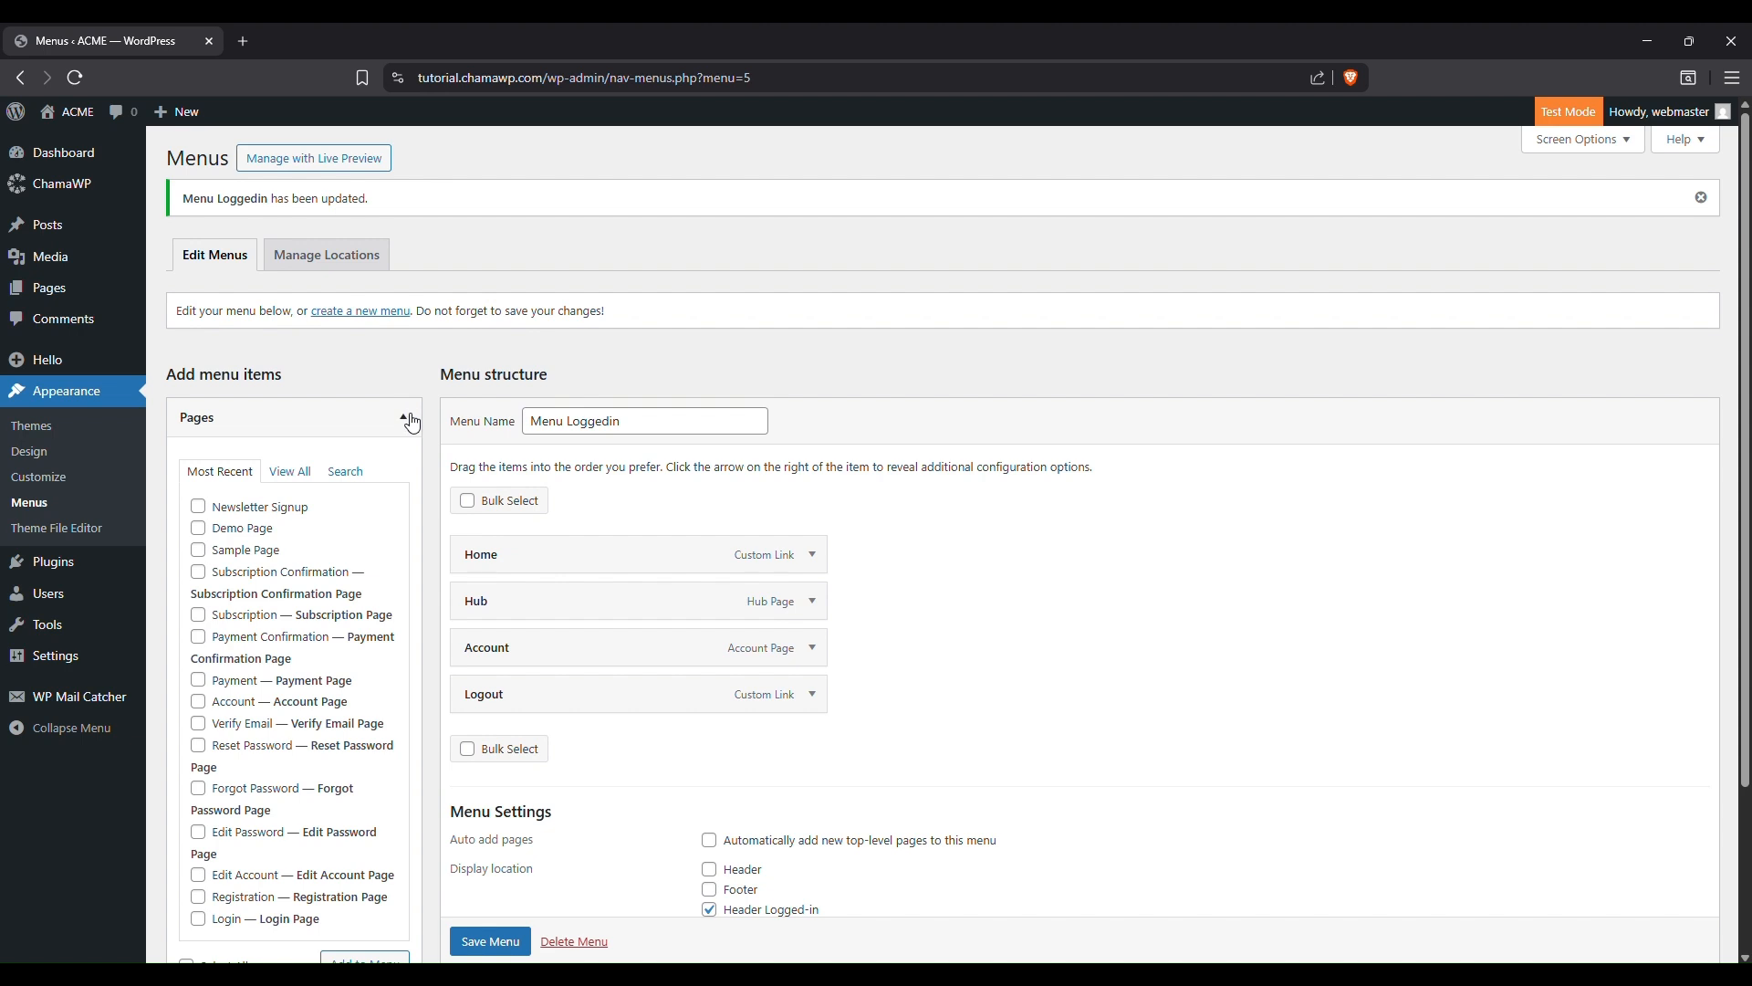
pyautogui.click(392, 311)
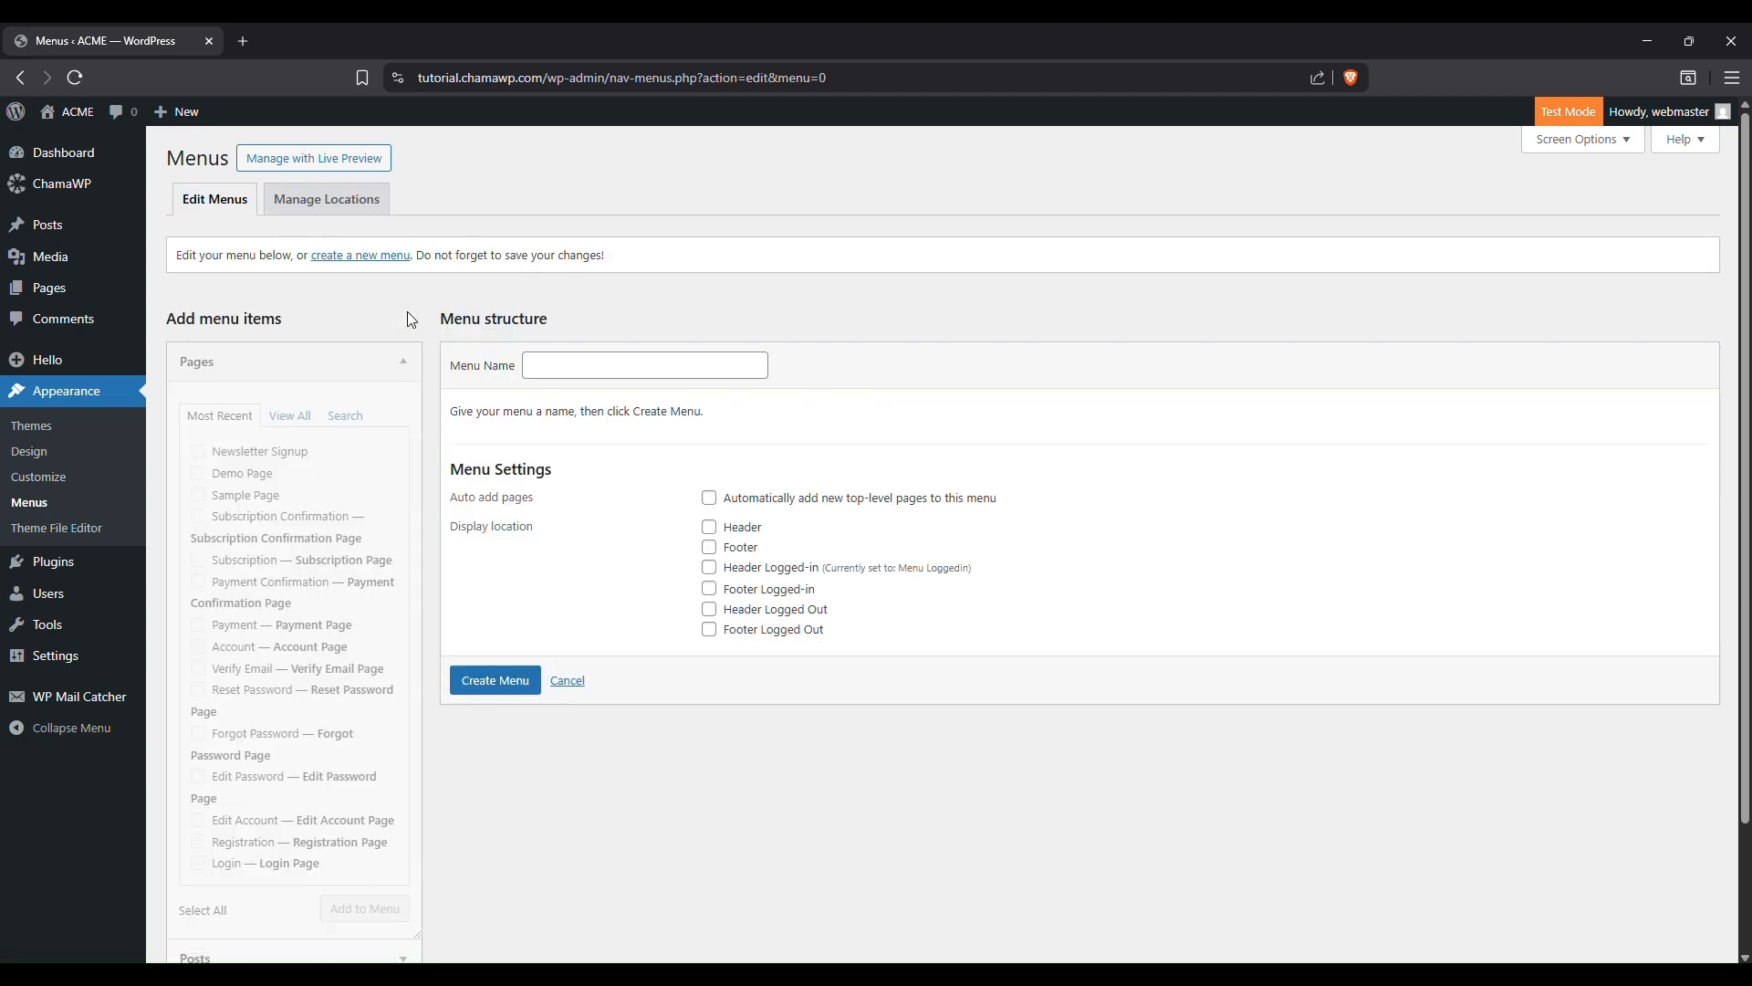
# - Create 'Menu Logged Out' assigned to the Header Logged Out location
pyautogui.click(638, 366)
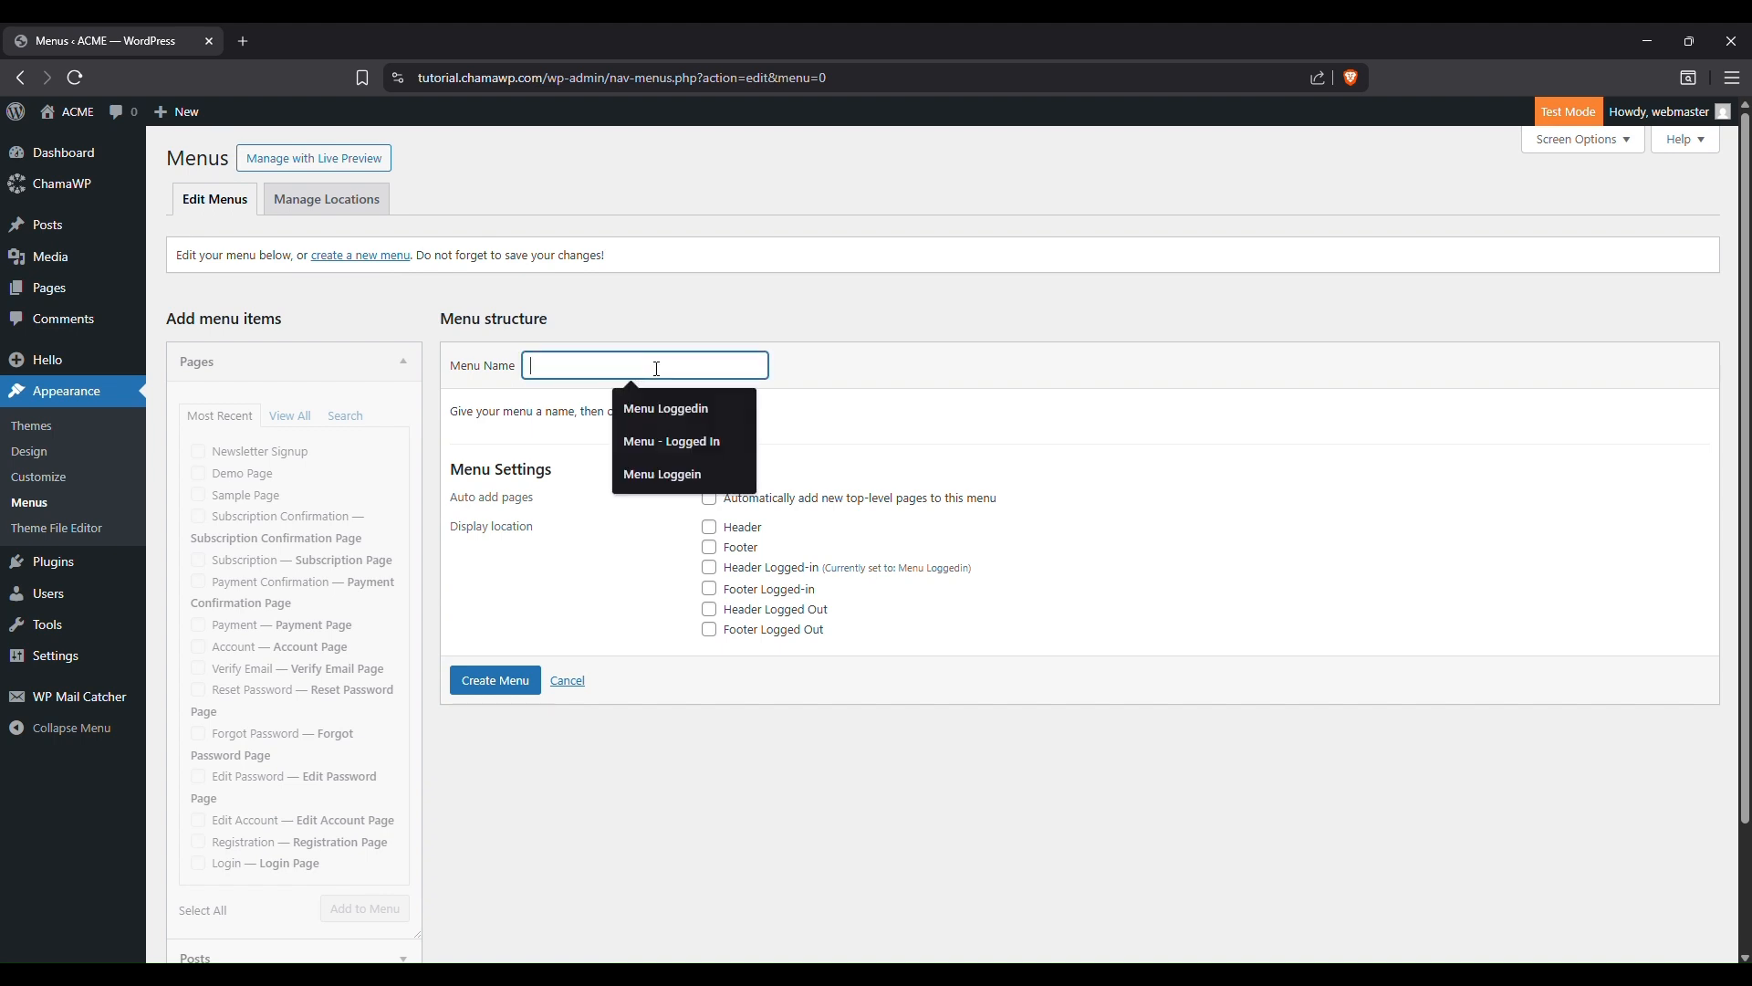
pyautogui.write('Menu Logged Out')
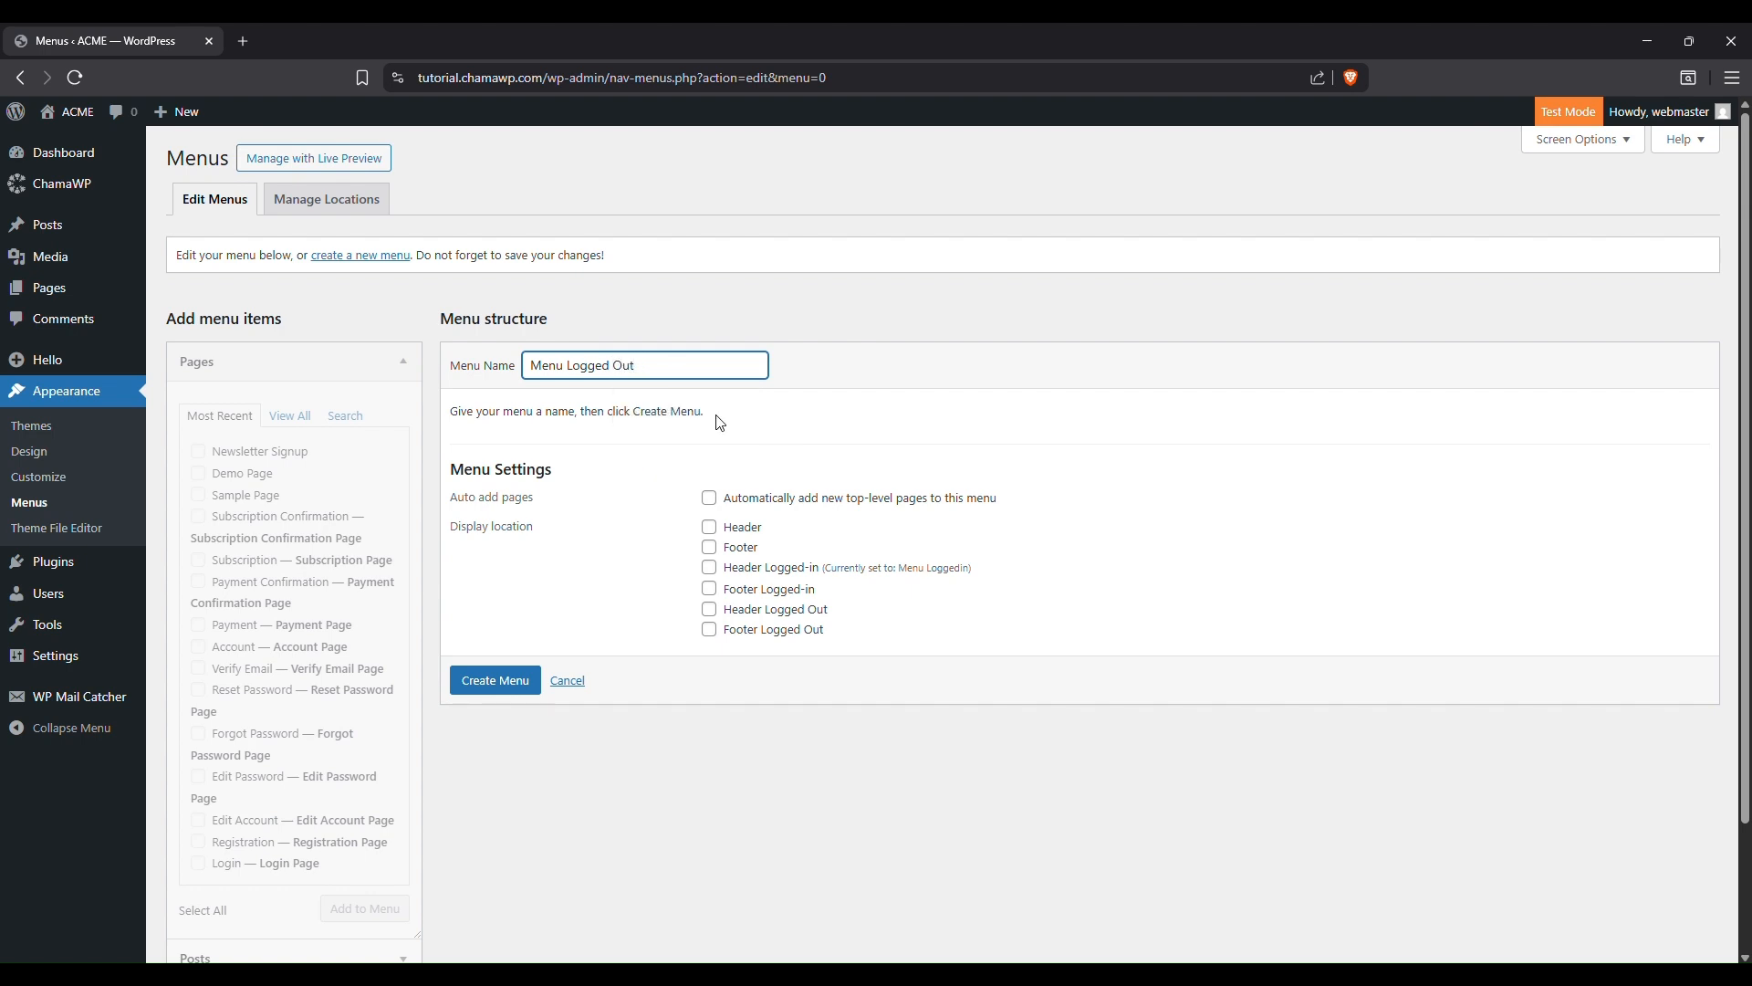
pyautogui.click(713, 613)
pyautogui.click(501, 683)
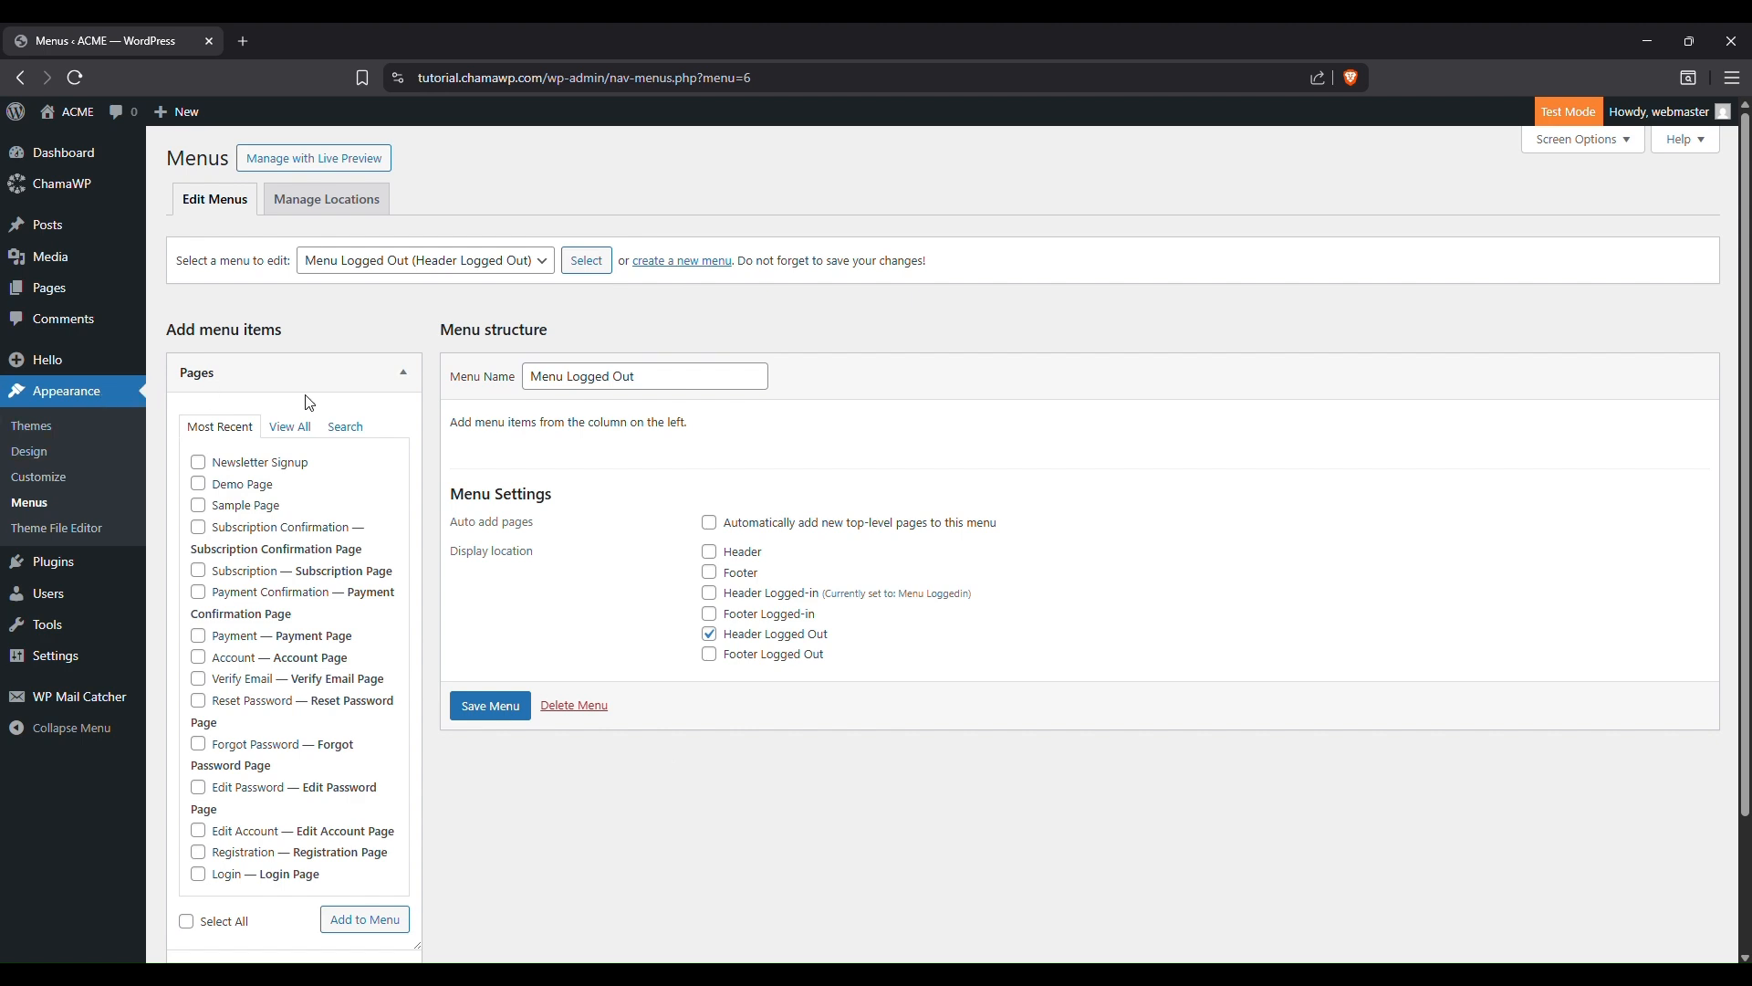
# - Add the Home and Hub pages to Menu Logged Out
pyautogui.click(290, 427)
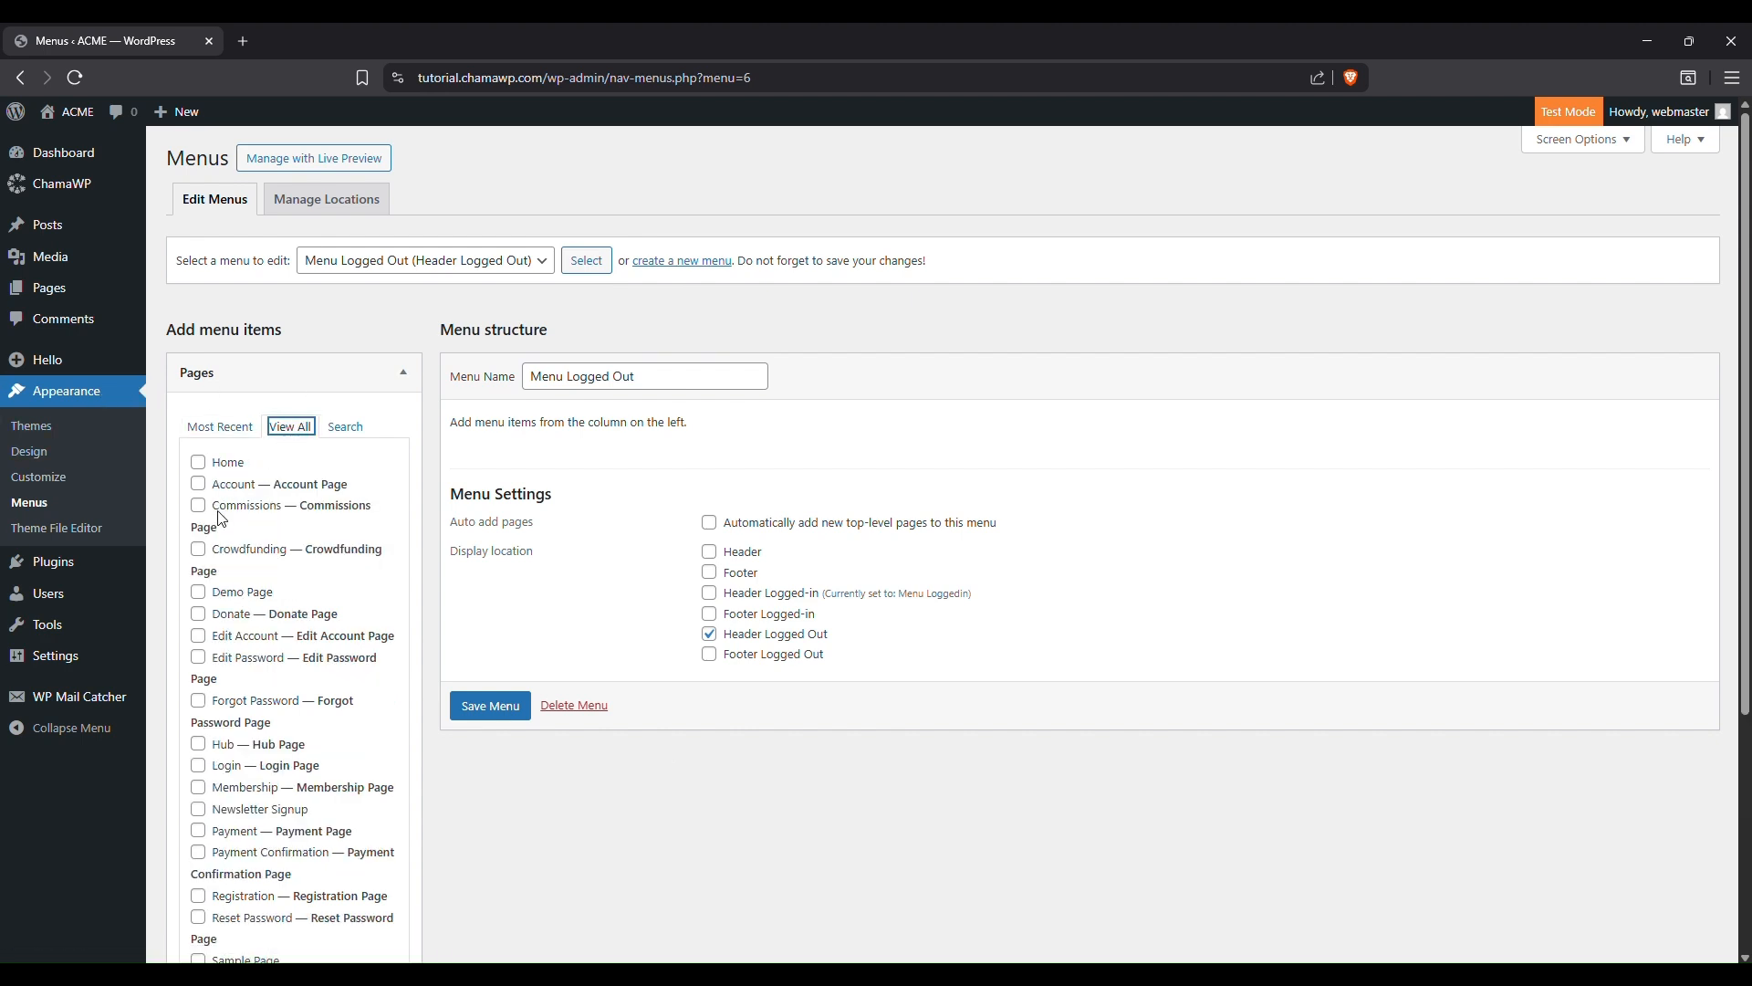
pyautogui.click(198, 461)
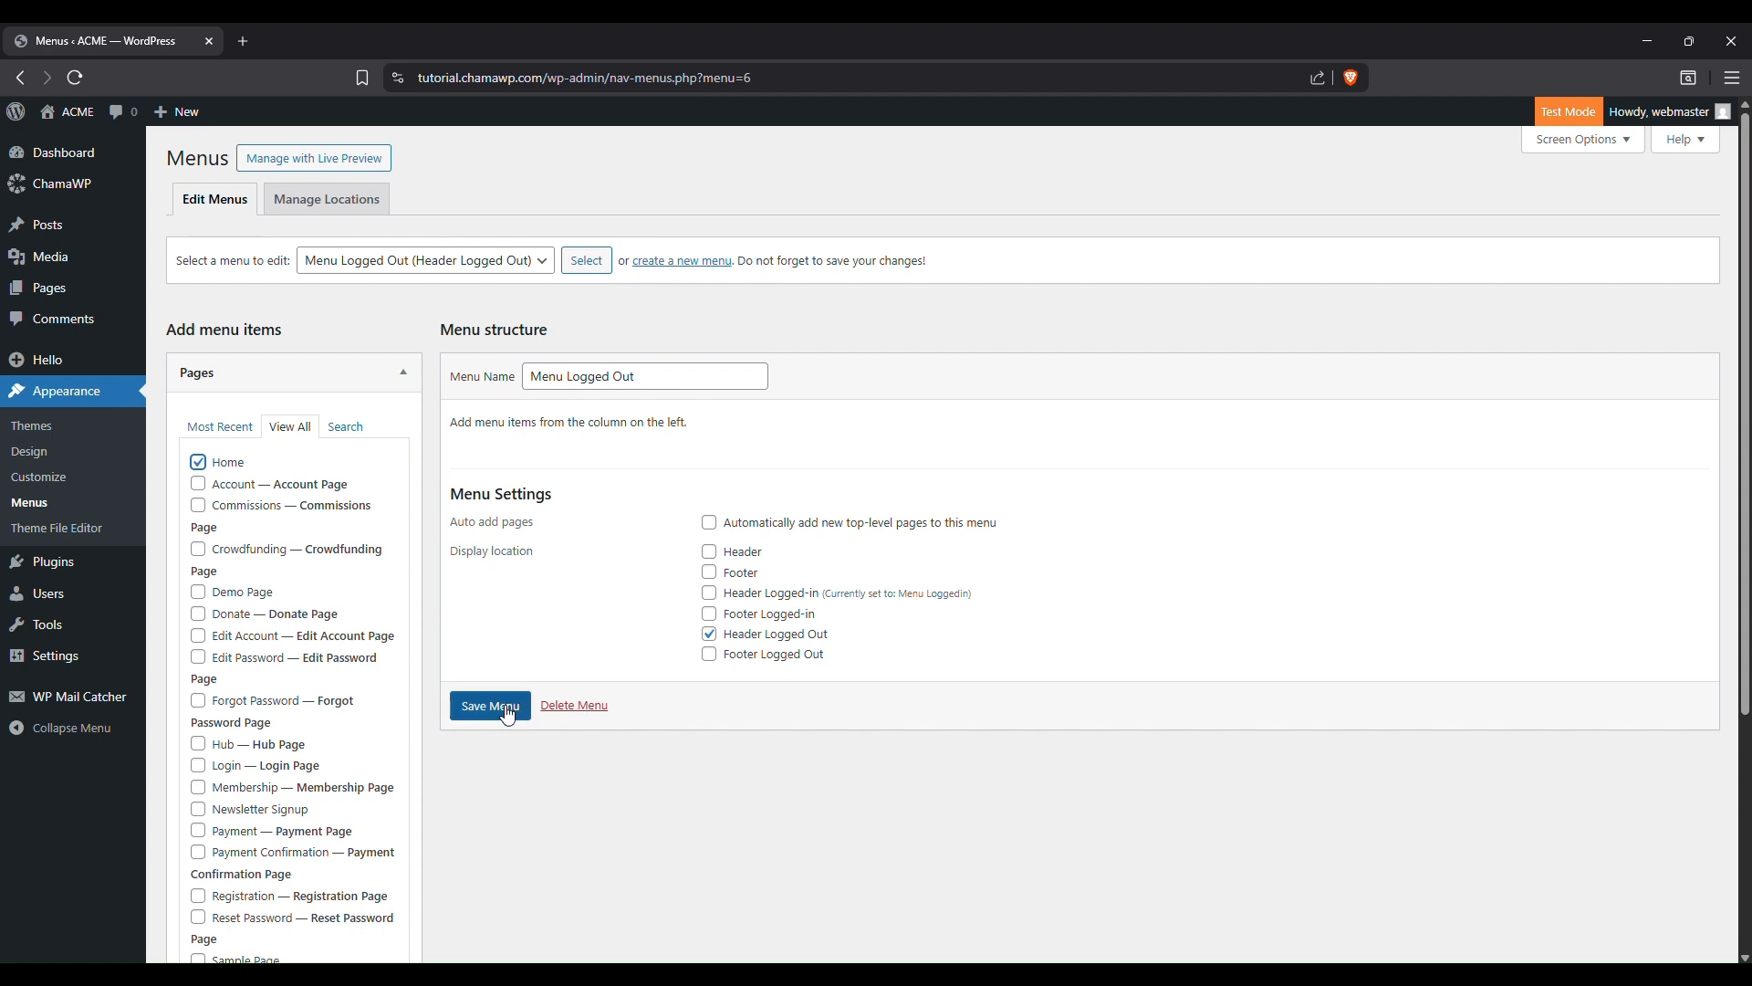
pyautogui.scroll(-4, 338, 721)
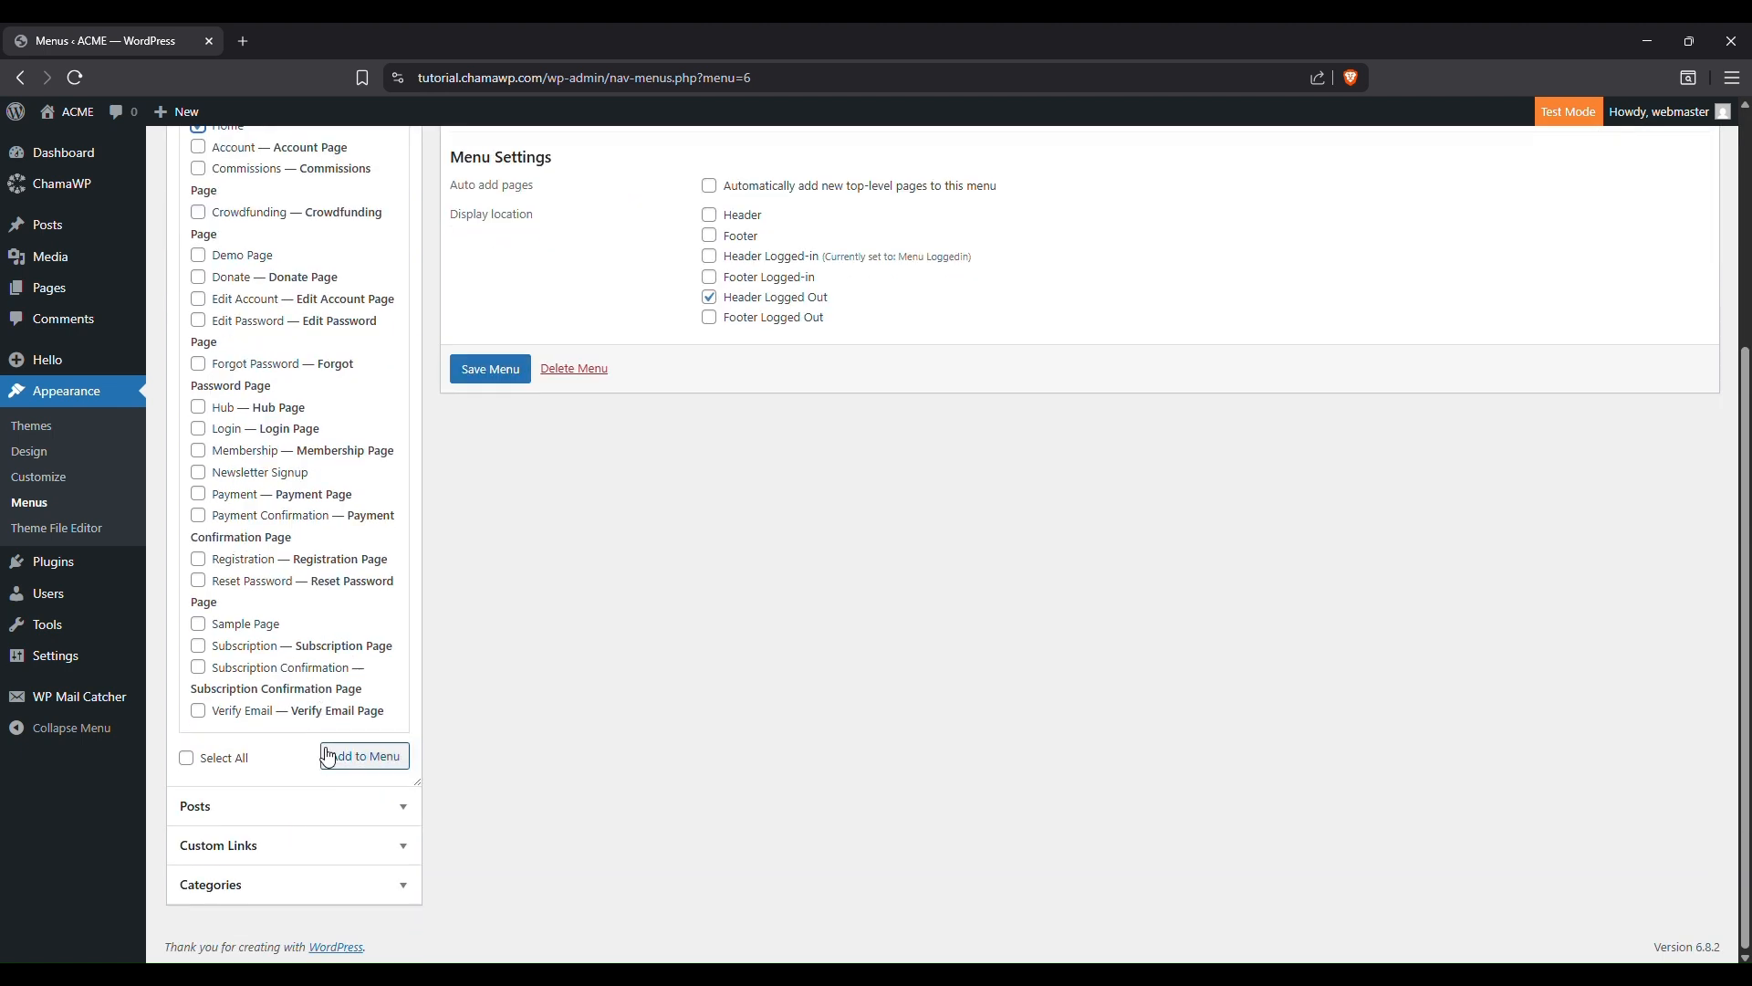
pyautogui.click(360, 757)
pyautogui.scroll(2, 391, 559)
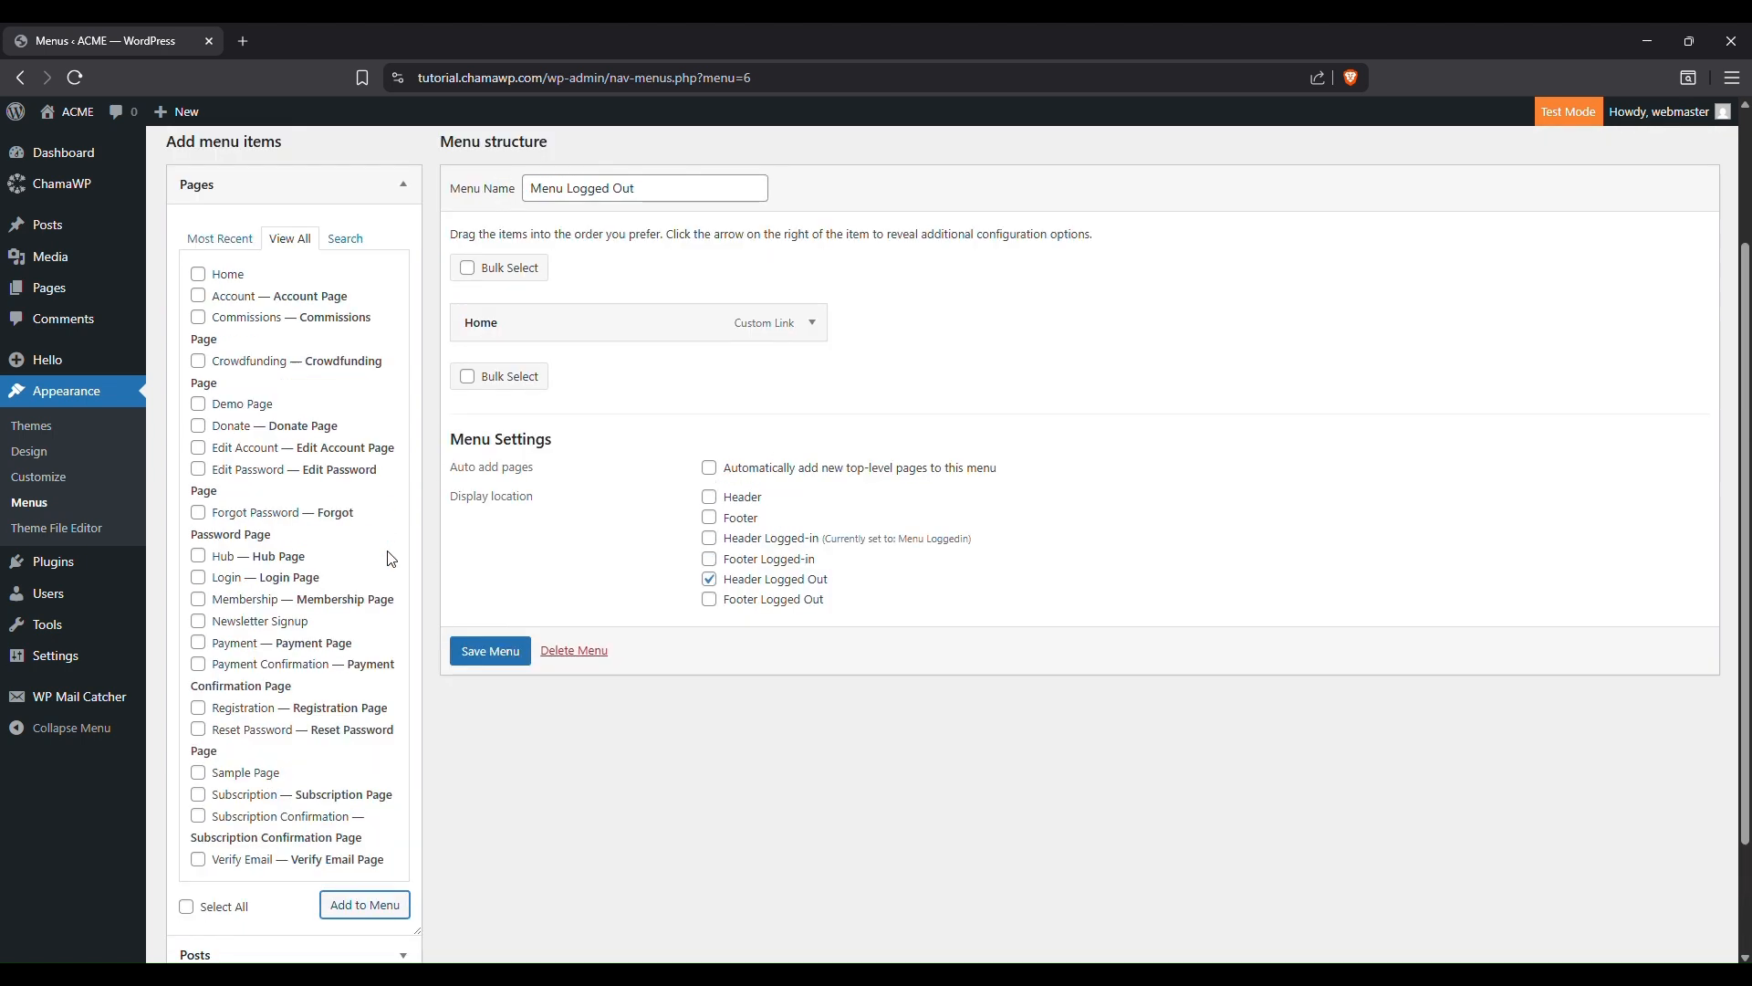
pyautogui.scroll(2, 390, 559)
pyautogui.click(198, 681)
pyautogui.scroll(-3, 251, 685)
pyautogui.click(354, 755)
# - Add Login and Membership, move Membership between Hub and Login, and save the menu
pyautogui.scroll(2, 292, 550)
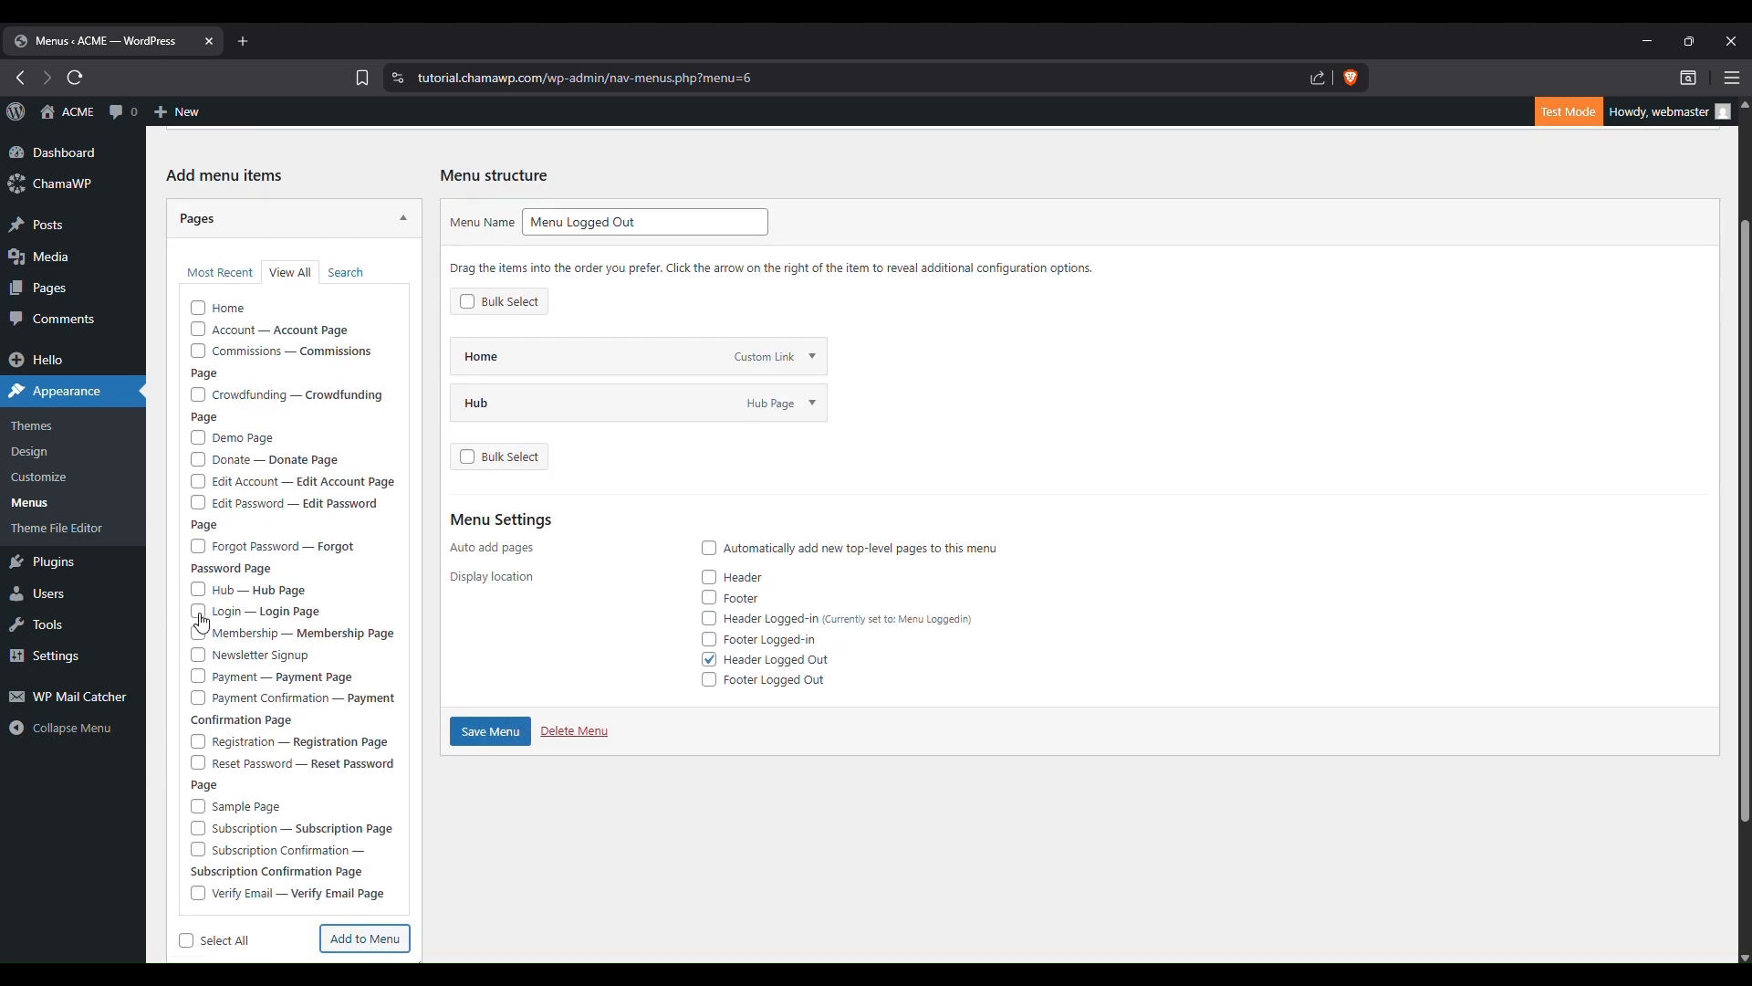
pyautogui.click(199, 611)
pyautogui.scroll(-2, 325, 748)
pyautogui.click(363, 758)
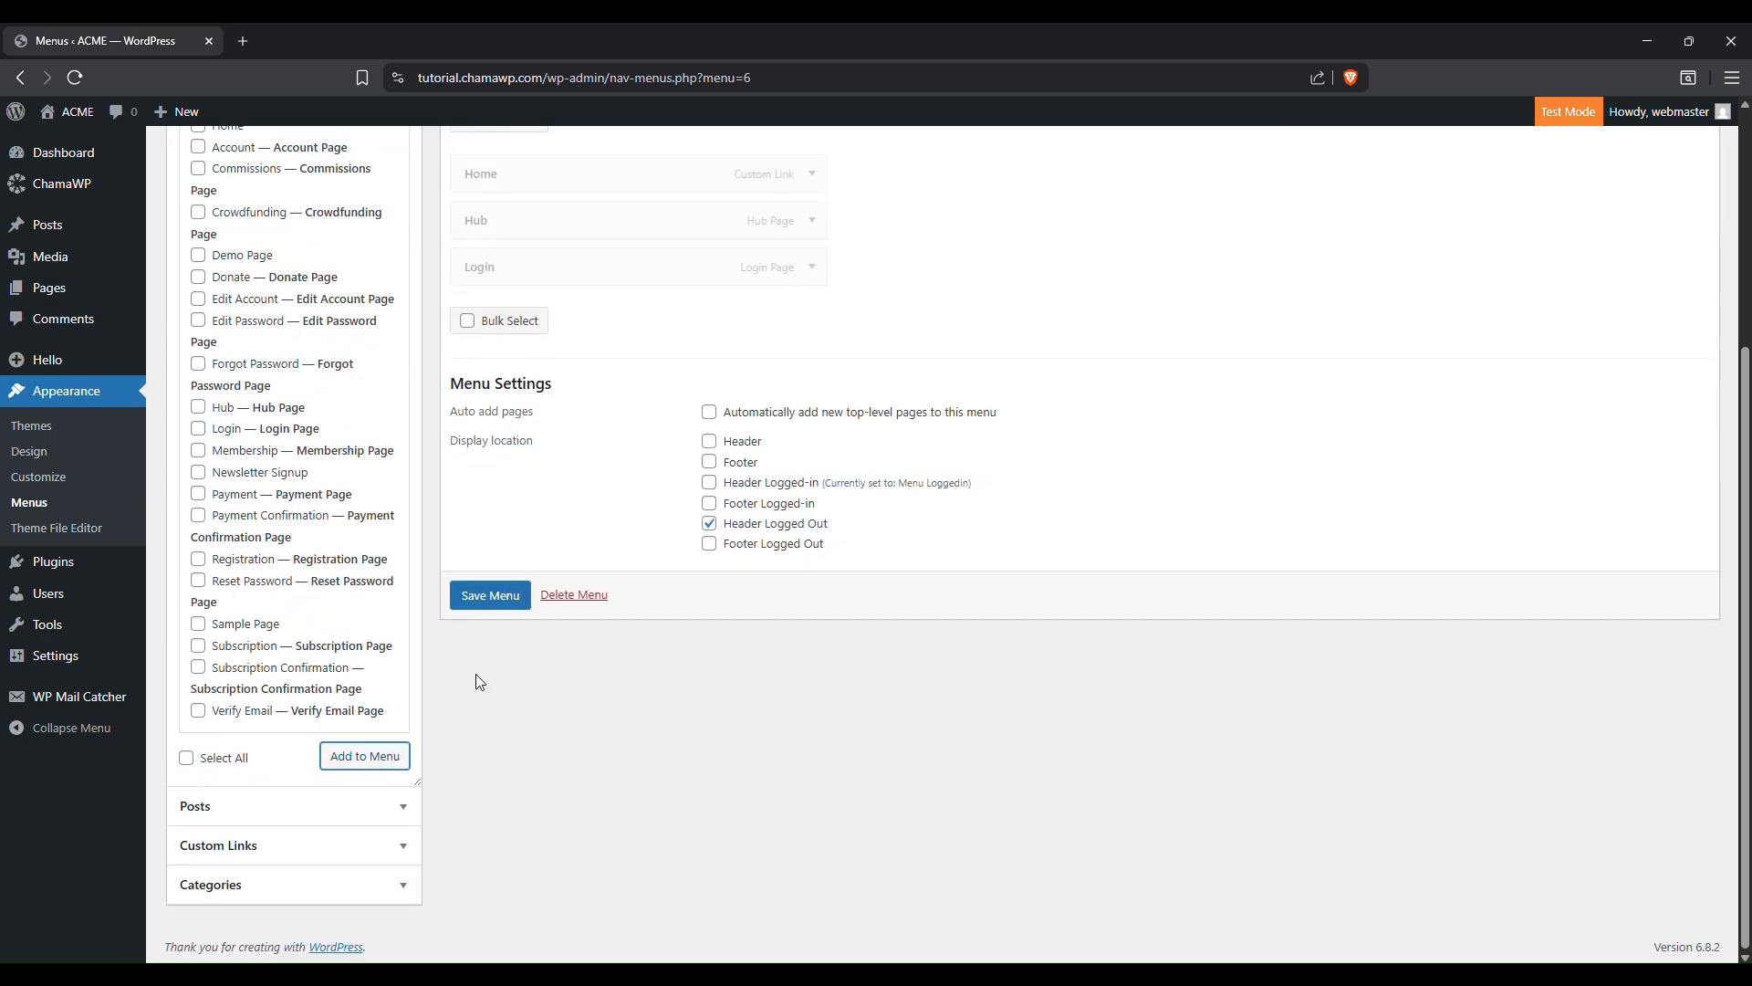
pyautogui.scroll(4, 528, 629)
pyautogui.scroll(-1, 267, 588)
pyautogui.scroll(-3, 269, 585)
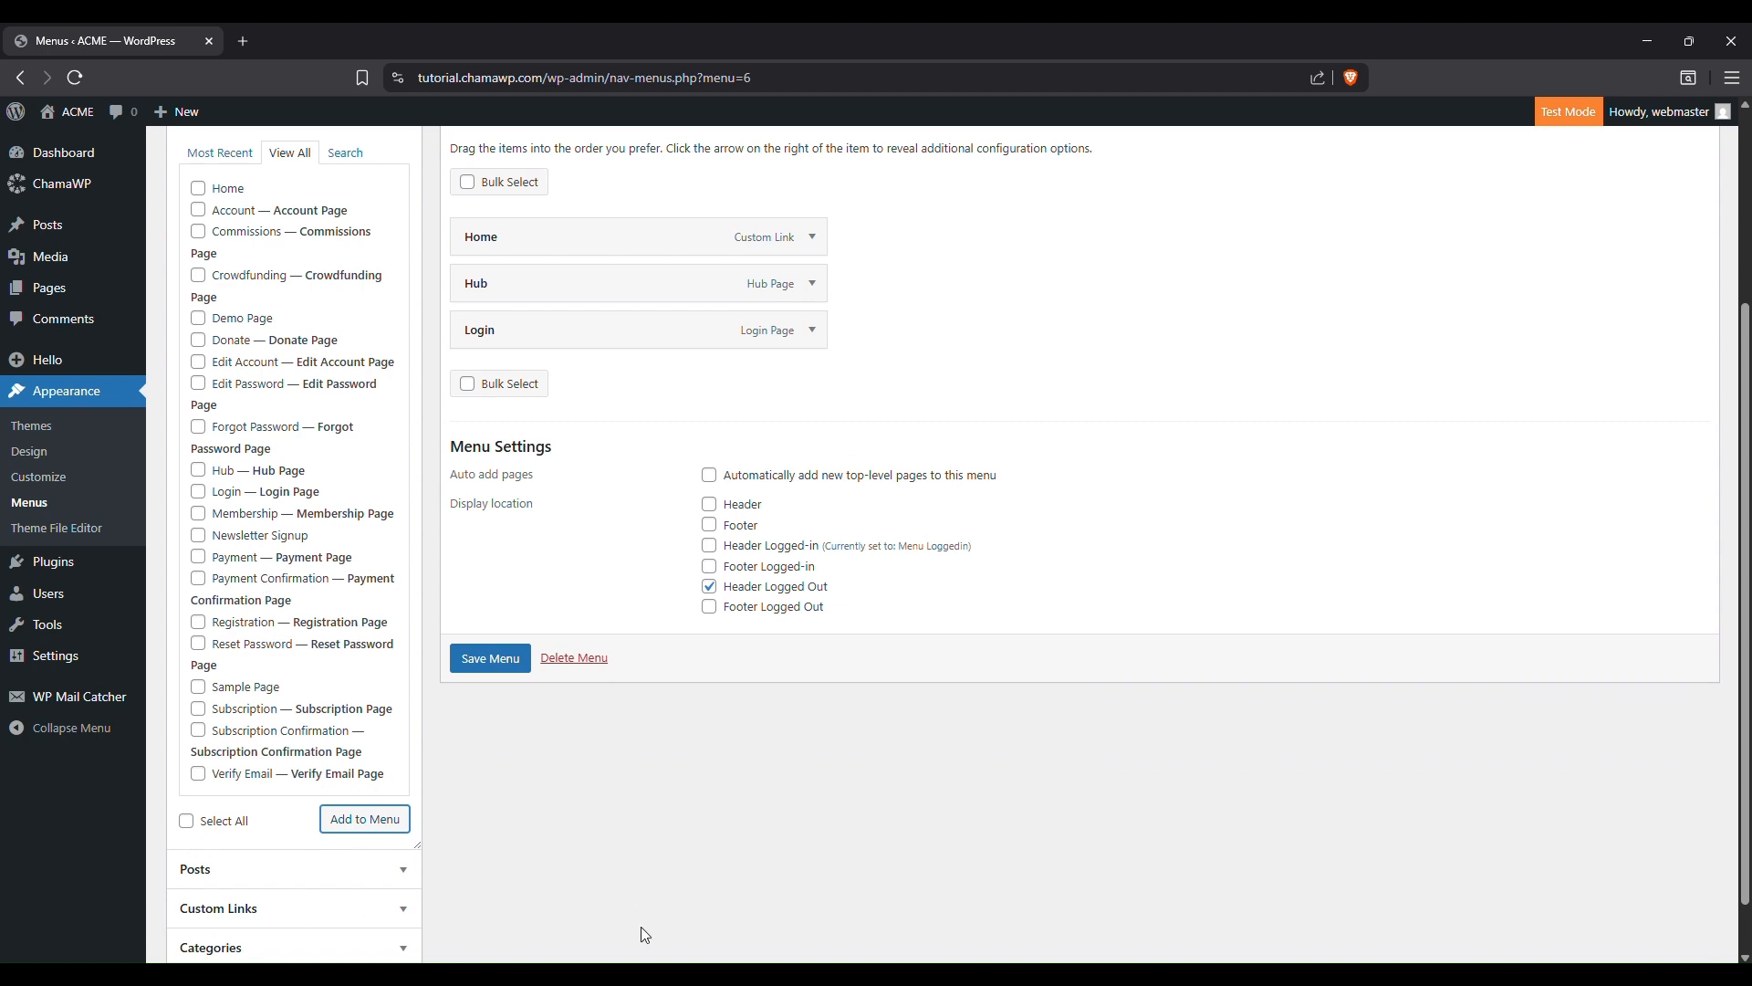
pyautogui.click(198, 517)
pyautogui.click(361, 821)
pyautogui.moveTo(643, 381); pyautogui.dragTo(643, 332)
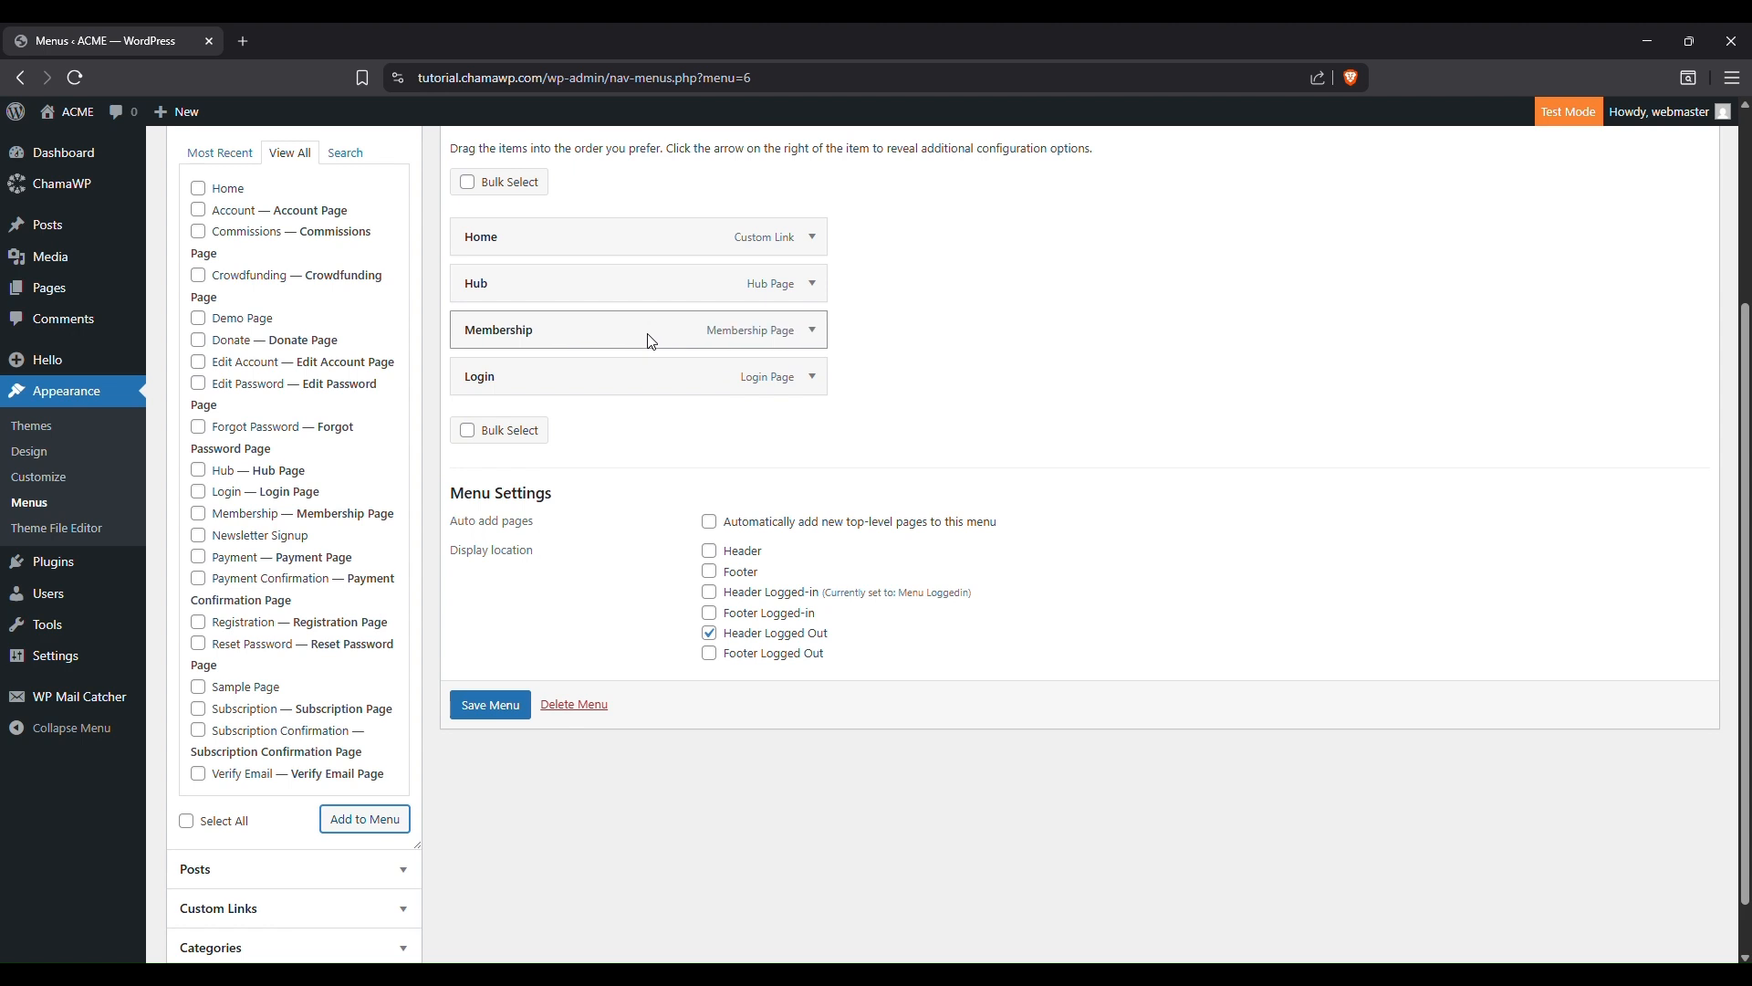
pyautogui.click(509, 721)
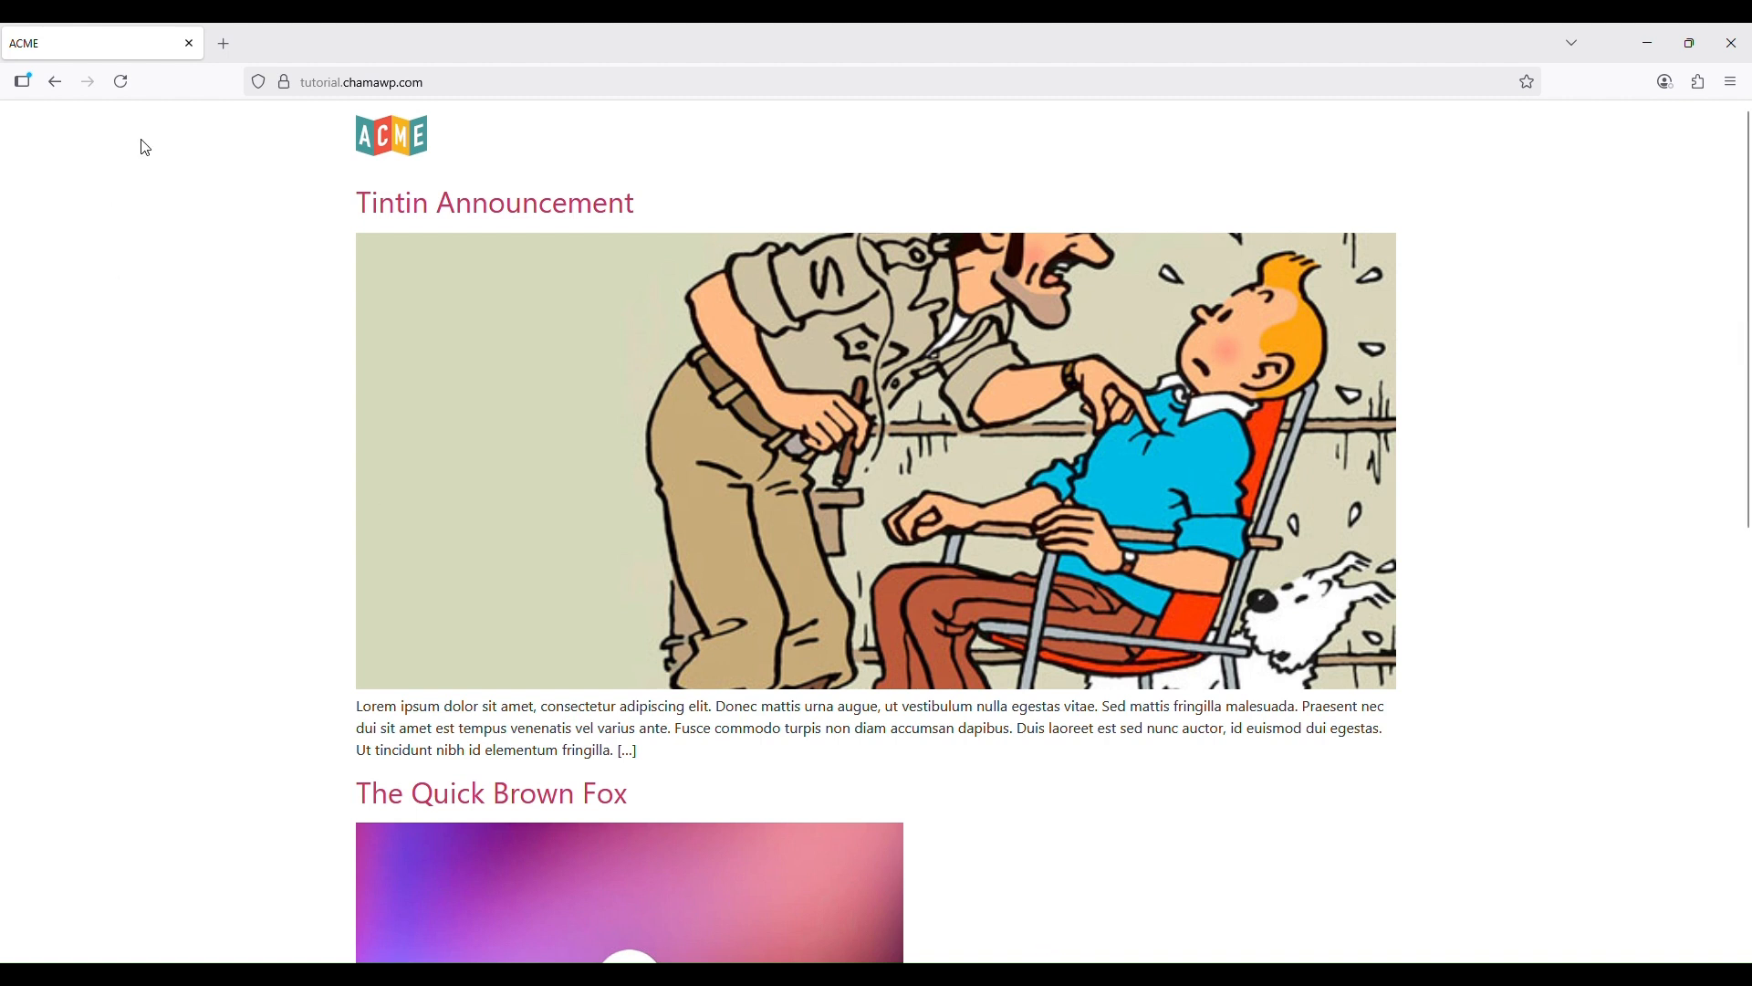
# - Reload the live site to show the logged-out header menu, then open its Login page
pyautogui.click(121, 83)
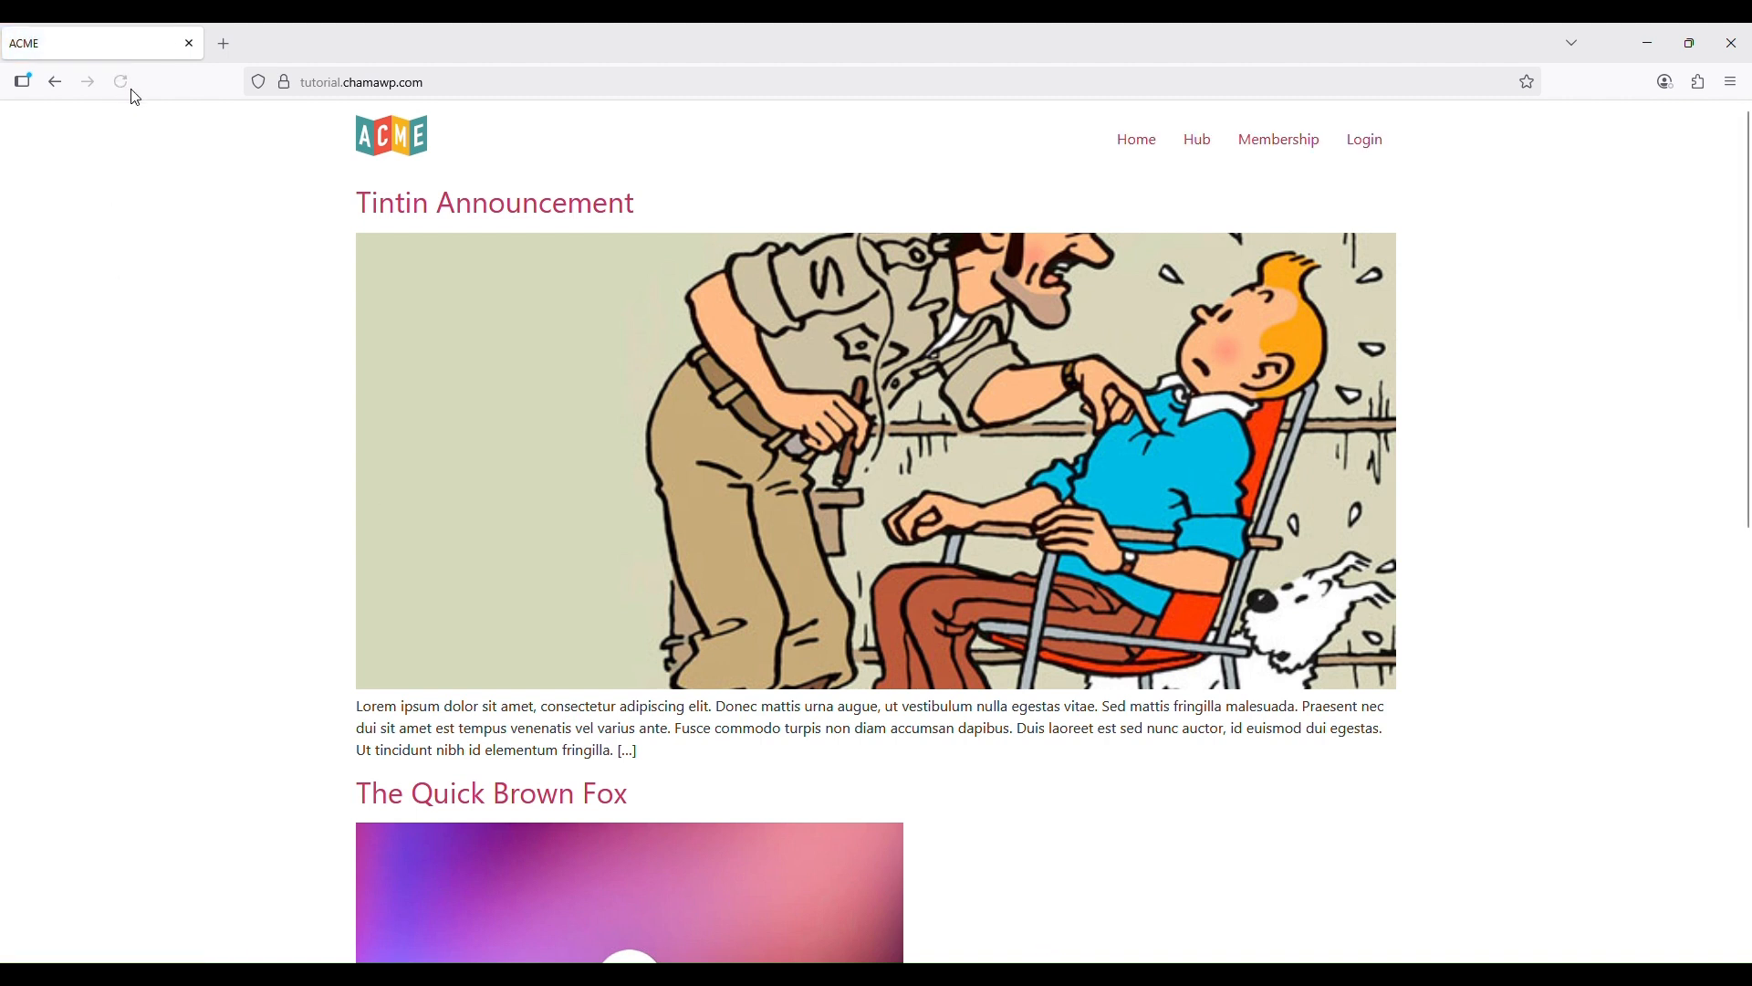
pyautogui.click(1148, 148)
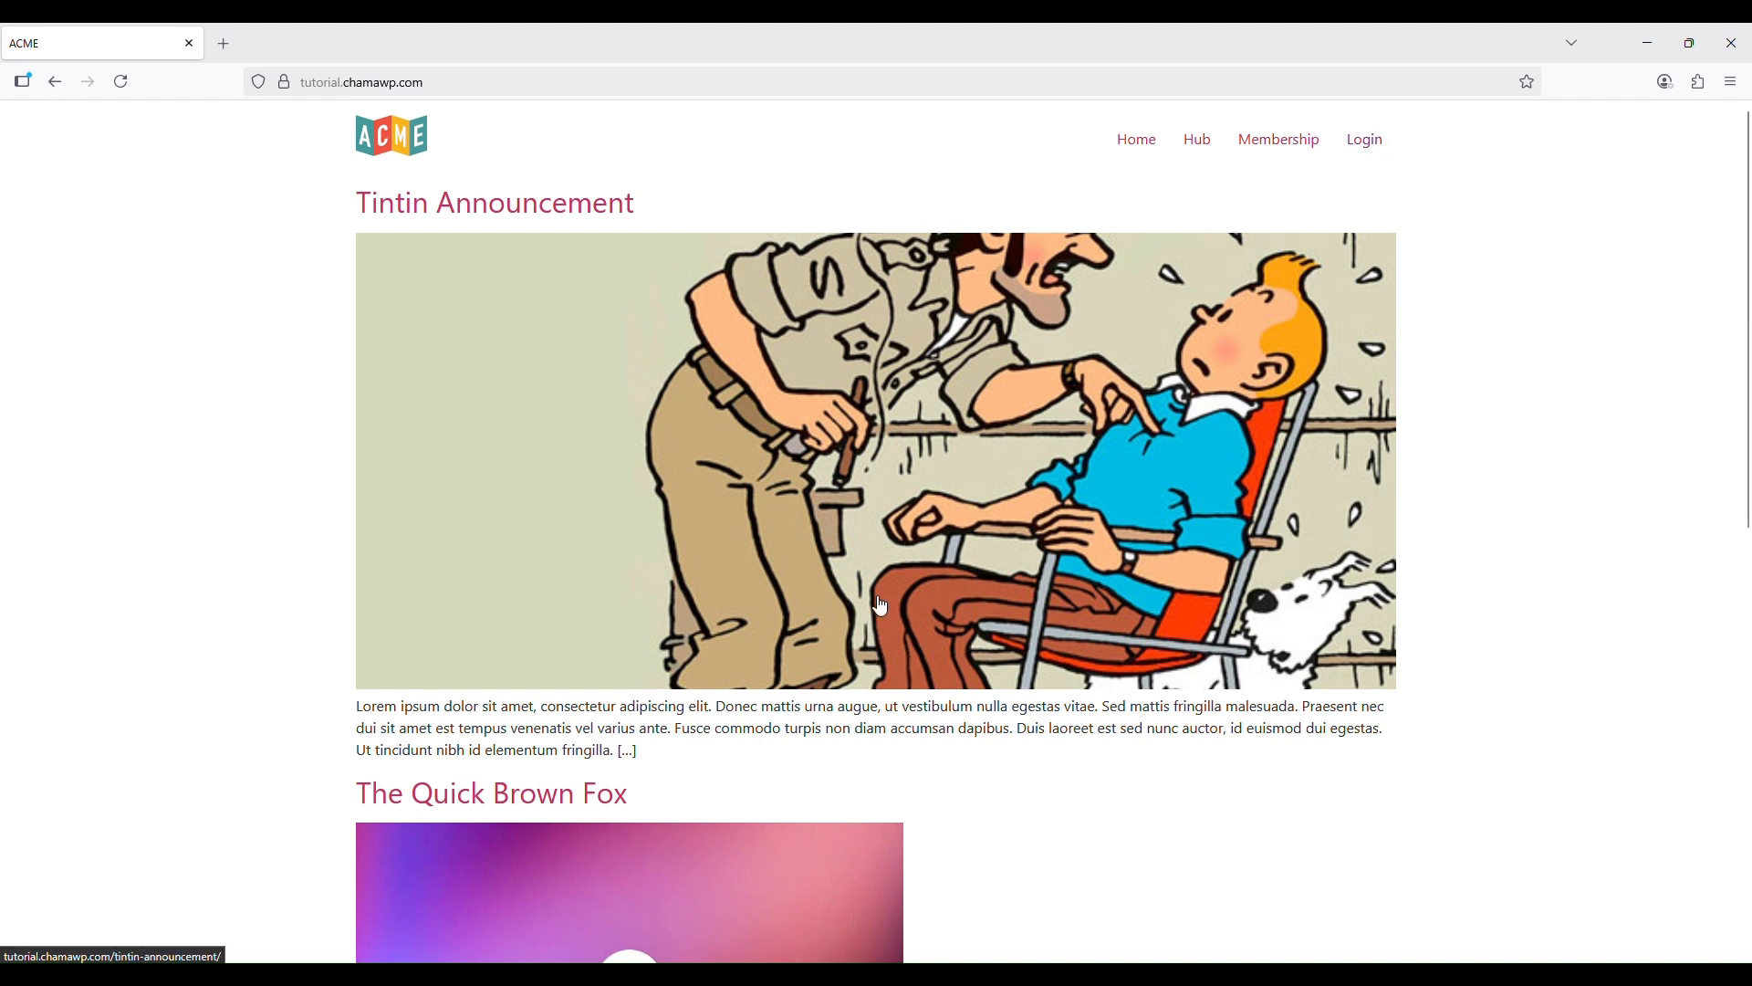
pyautogui.click(1372, 144)
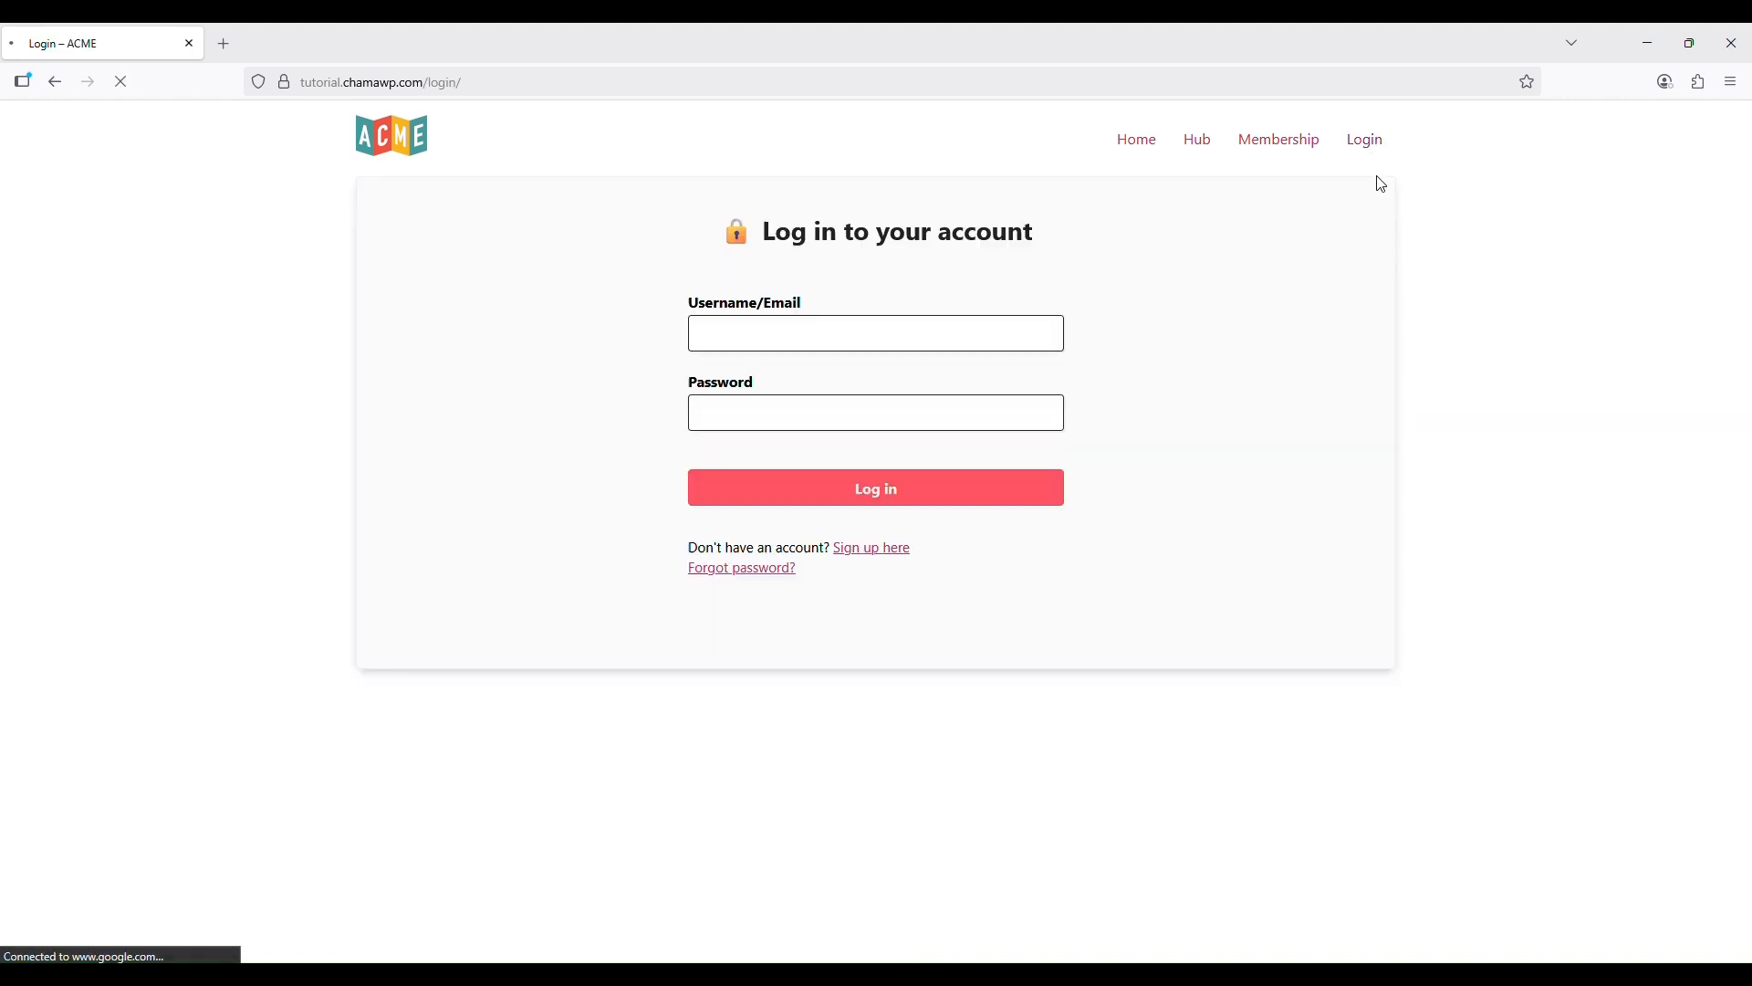
# - Sign in with the account's username and password
pyautogui.click(822, 338)
pyautogui.write('s')
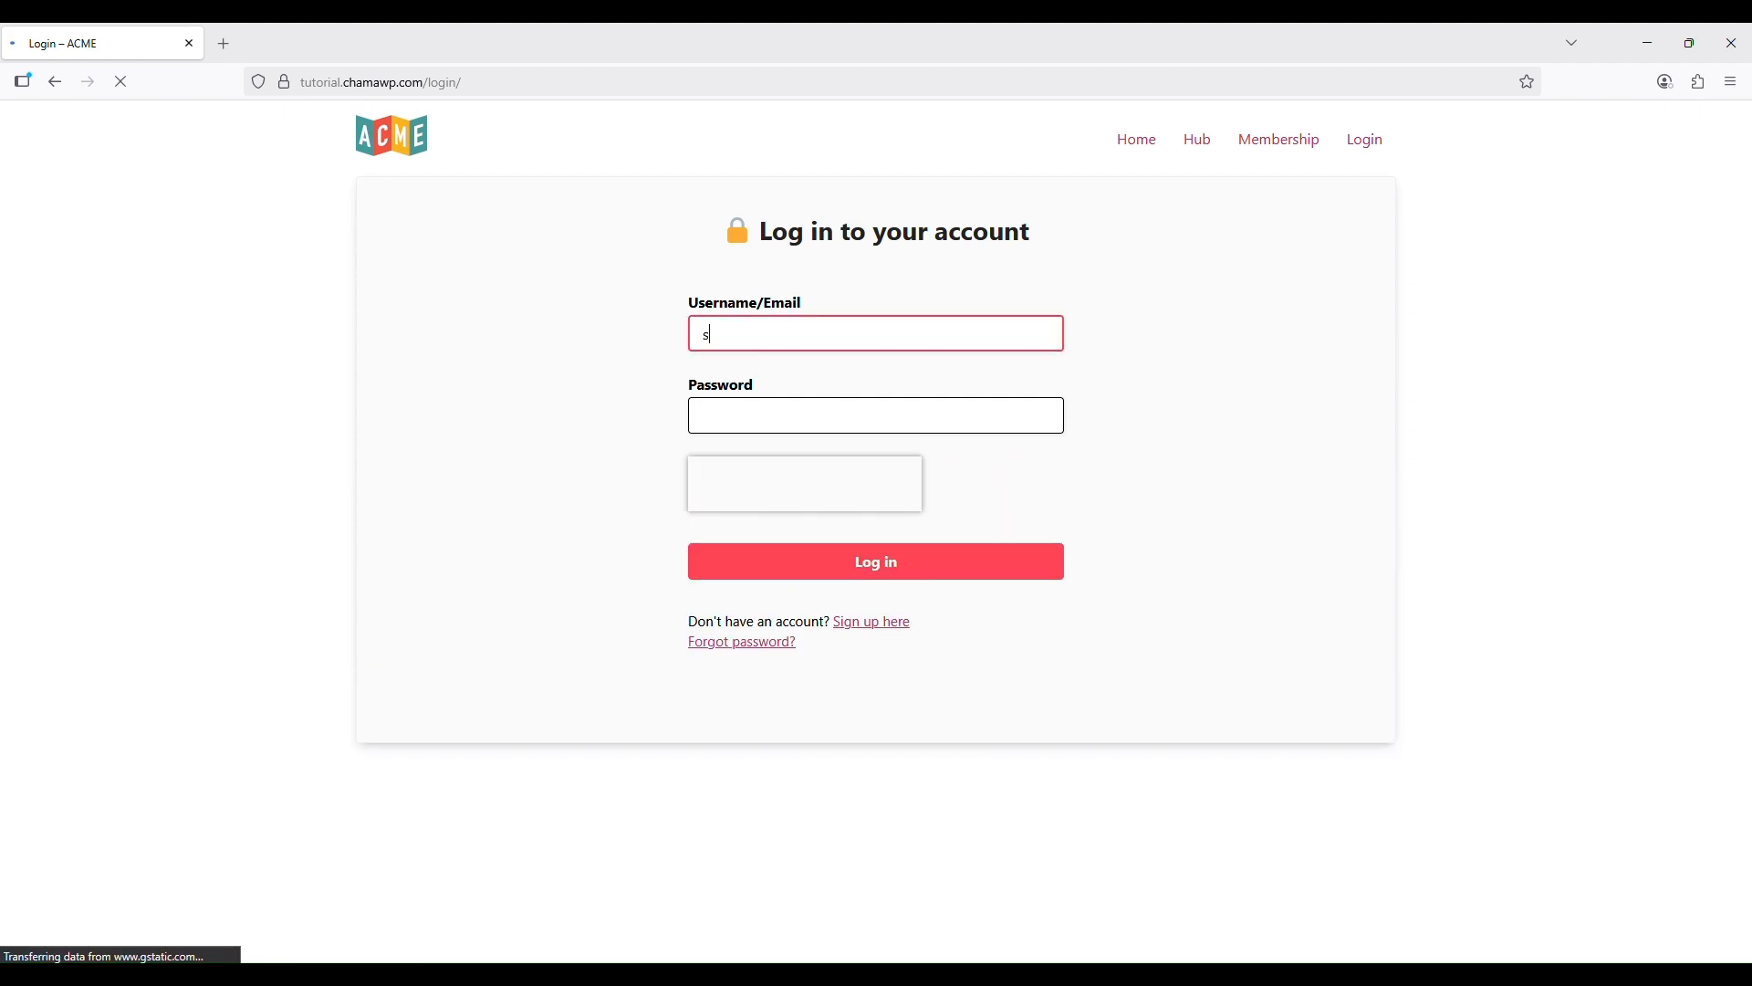
pyautogui.press('BackSpace')
pyautogui.write('anu')
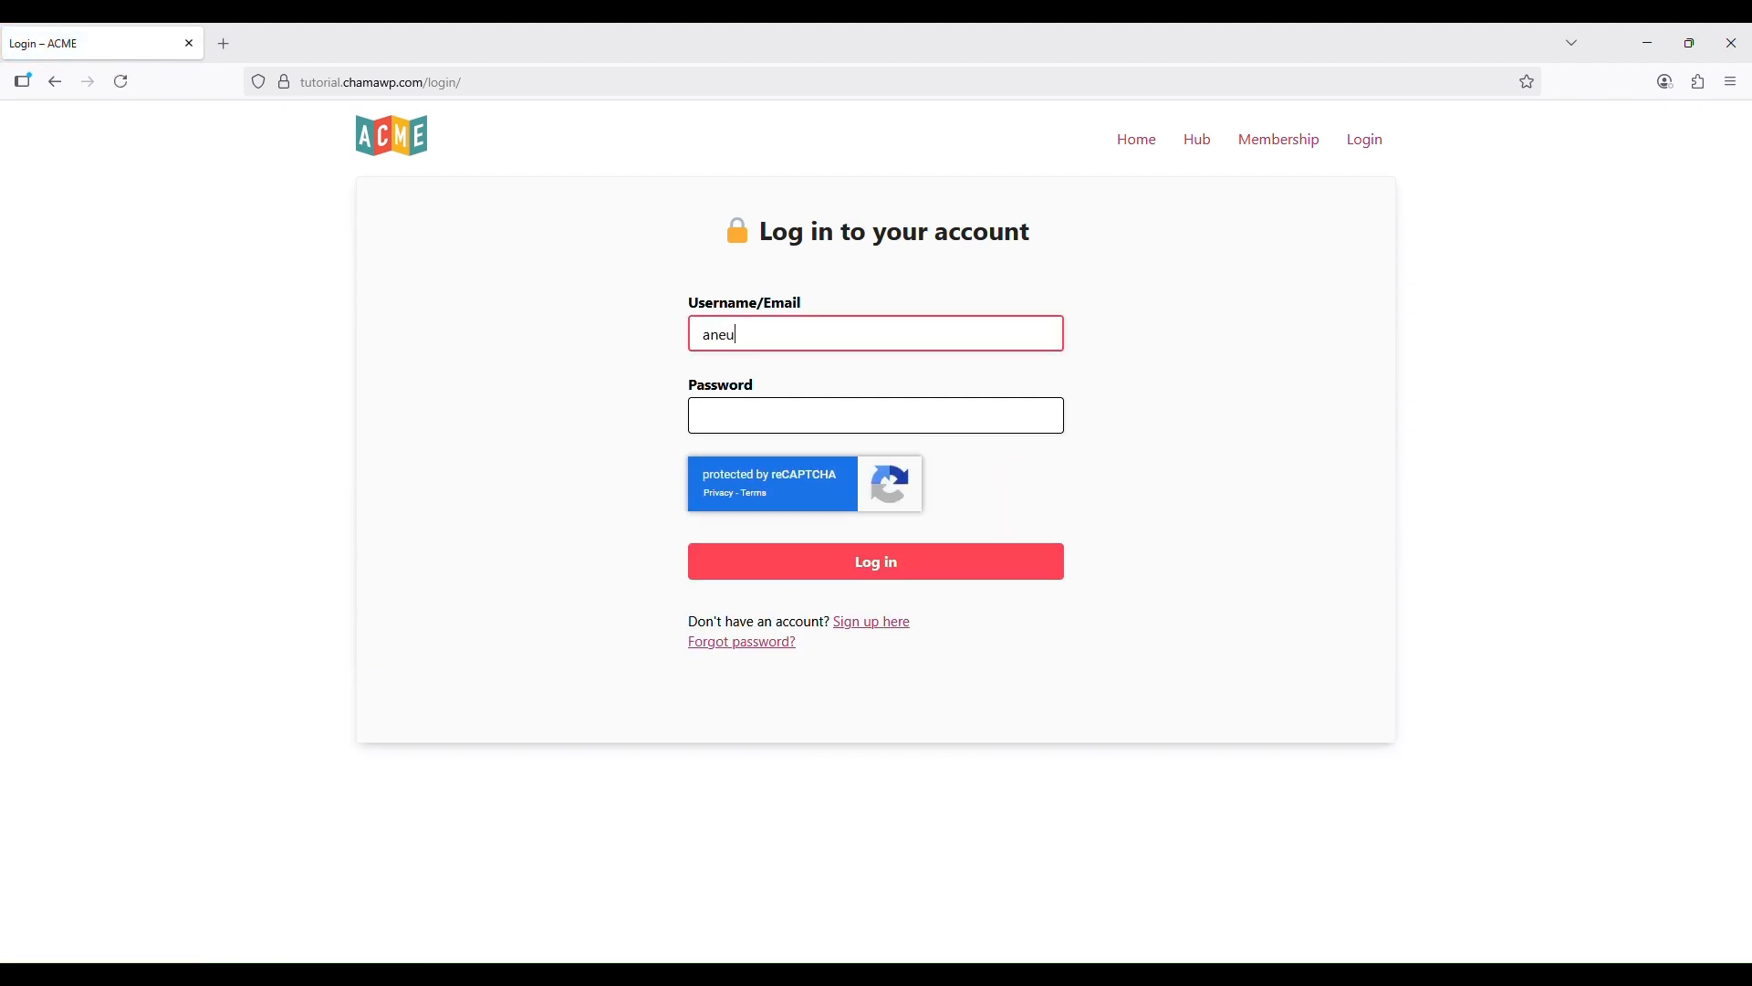
pyautogui.press('Tab')
pyautogui.write('●')
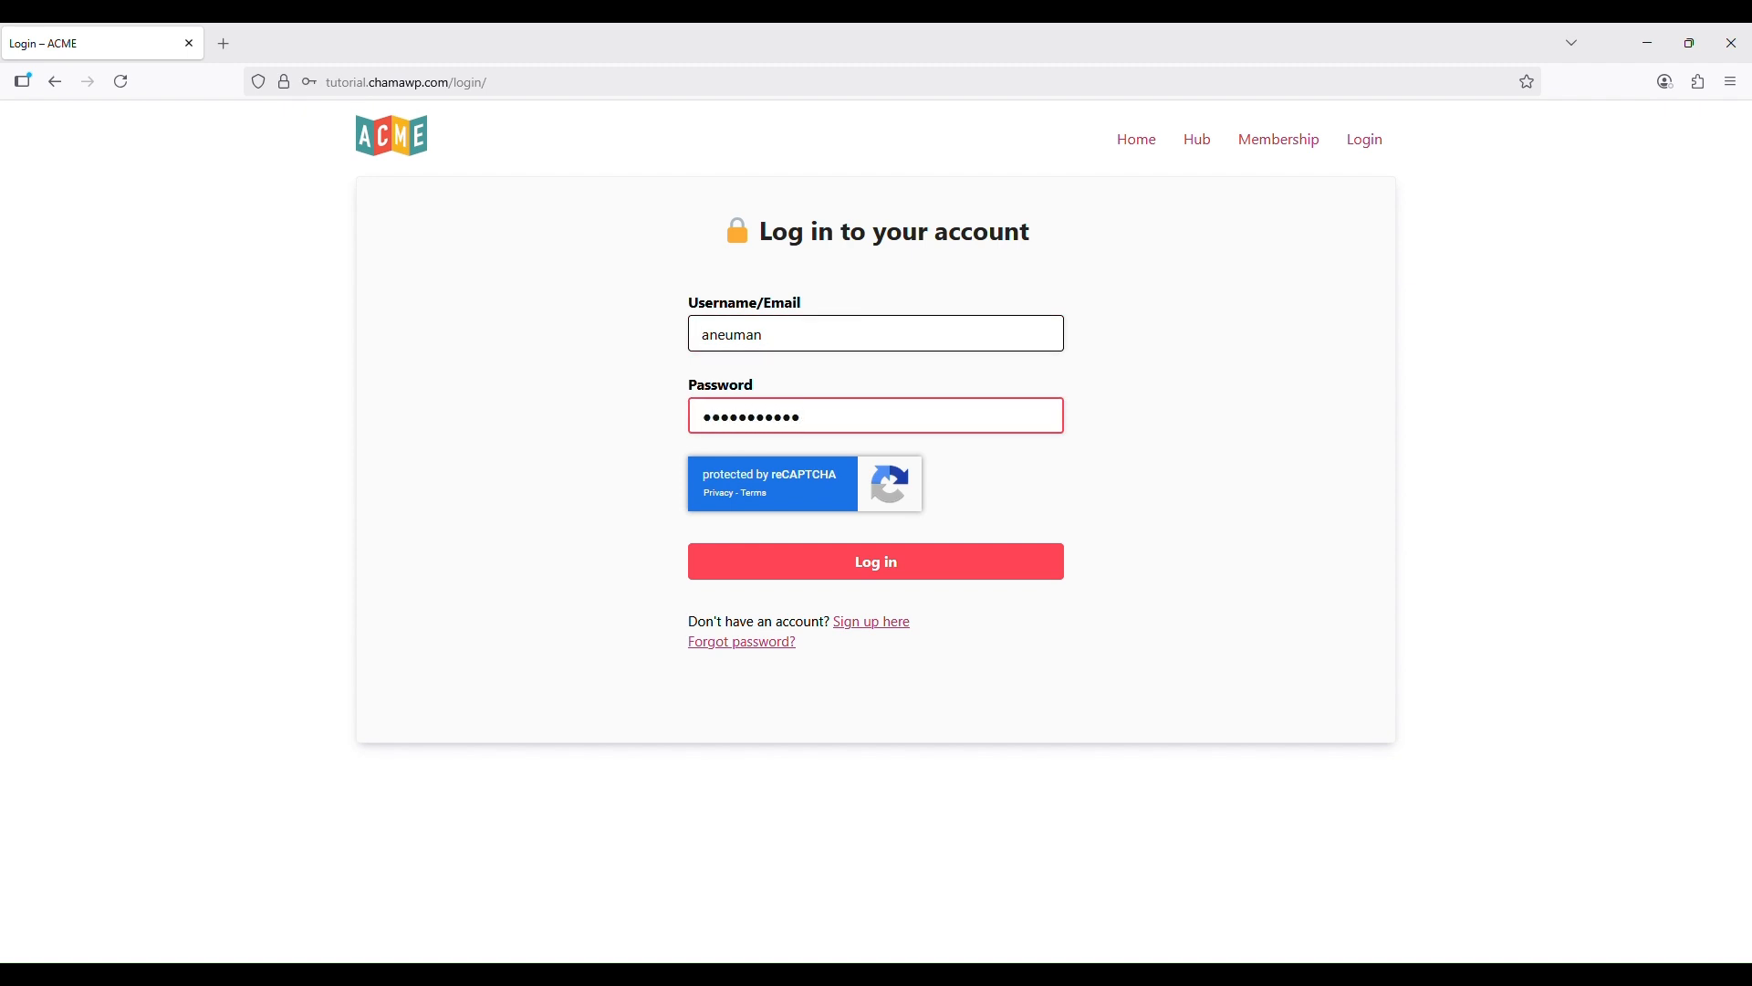
pyautogui.click(826, 569)
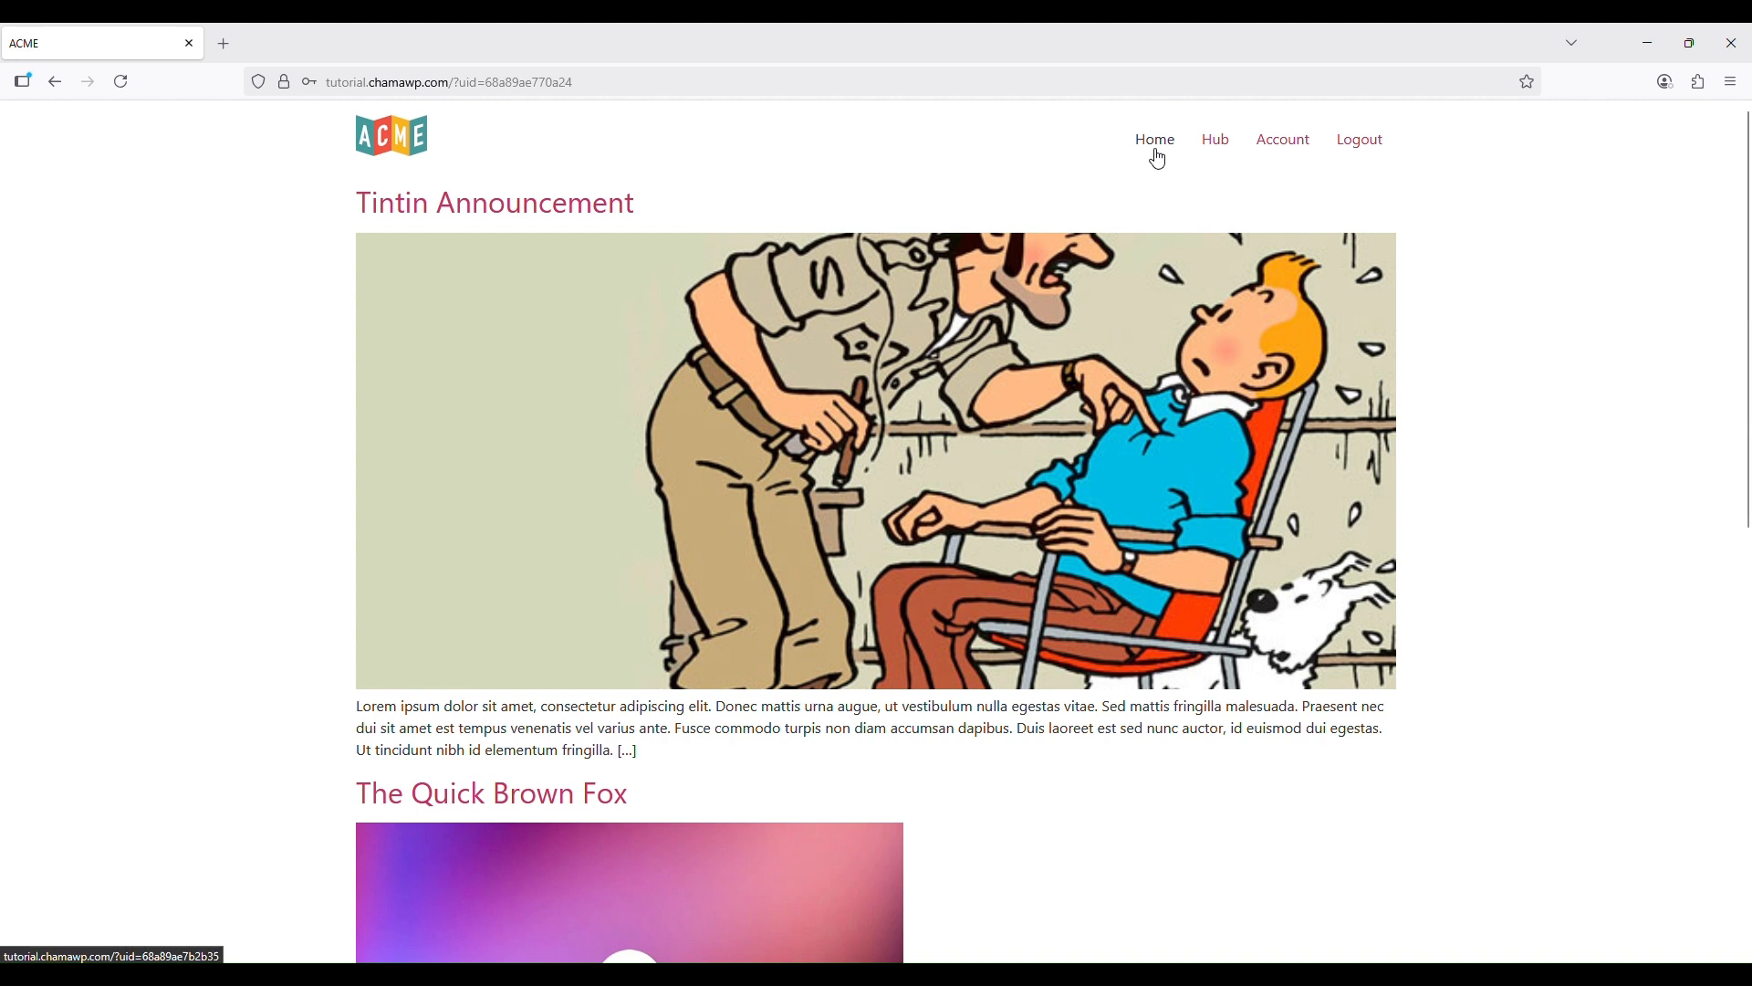
# - Visit the Account and Hub pages from the logged-in header, then log out via Logout
pyautogui.click(1264, 146)
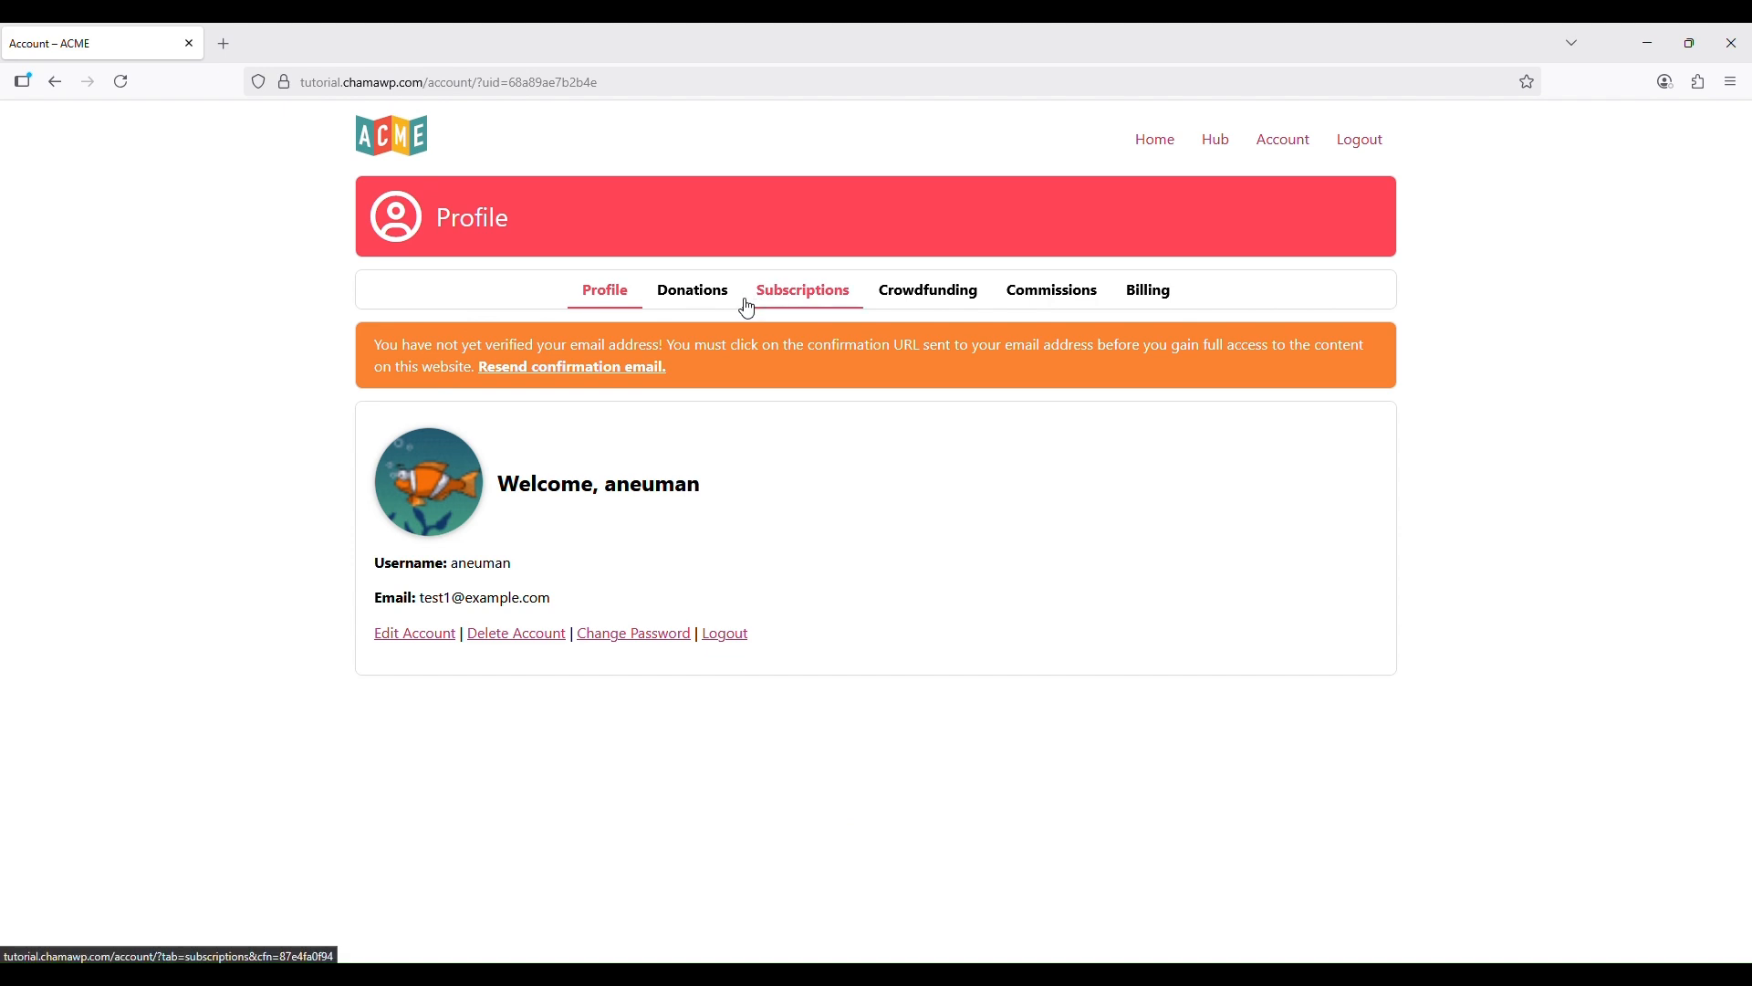
pyautogui.click(1228, 144)
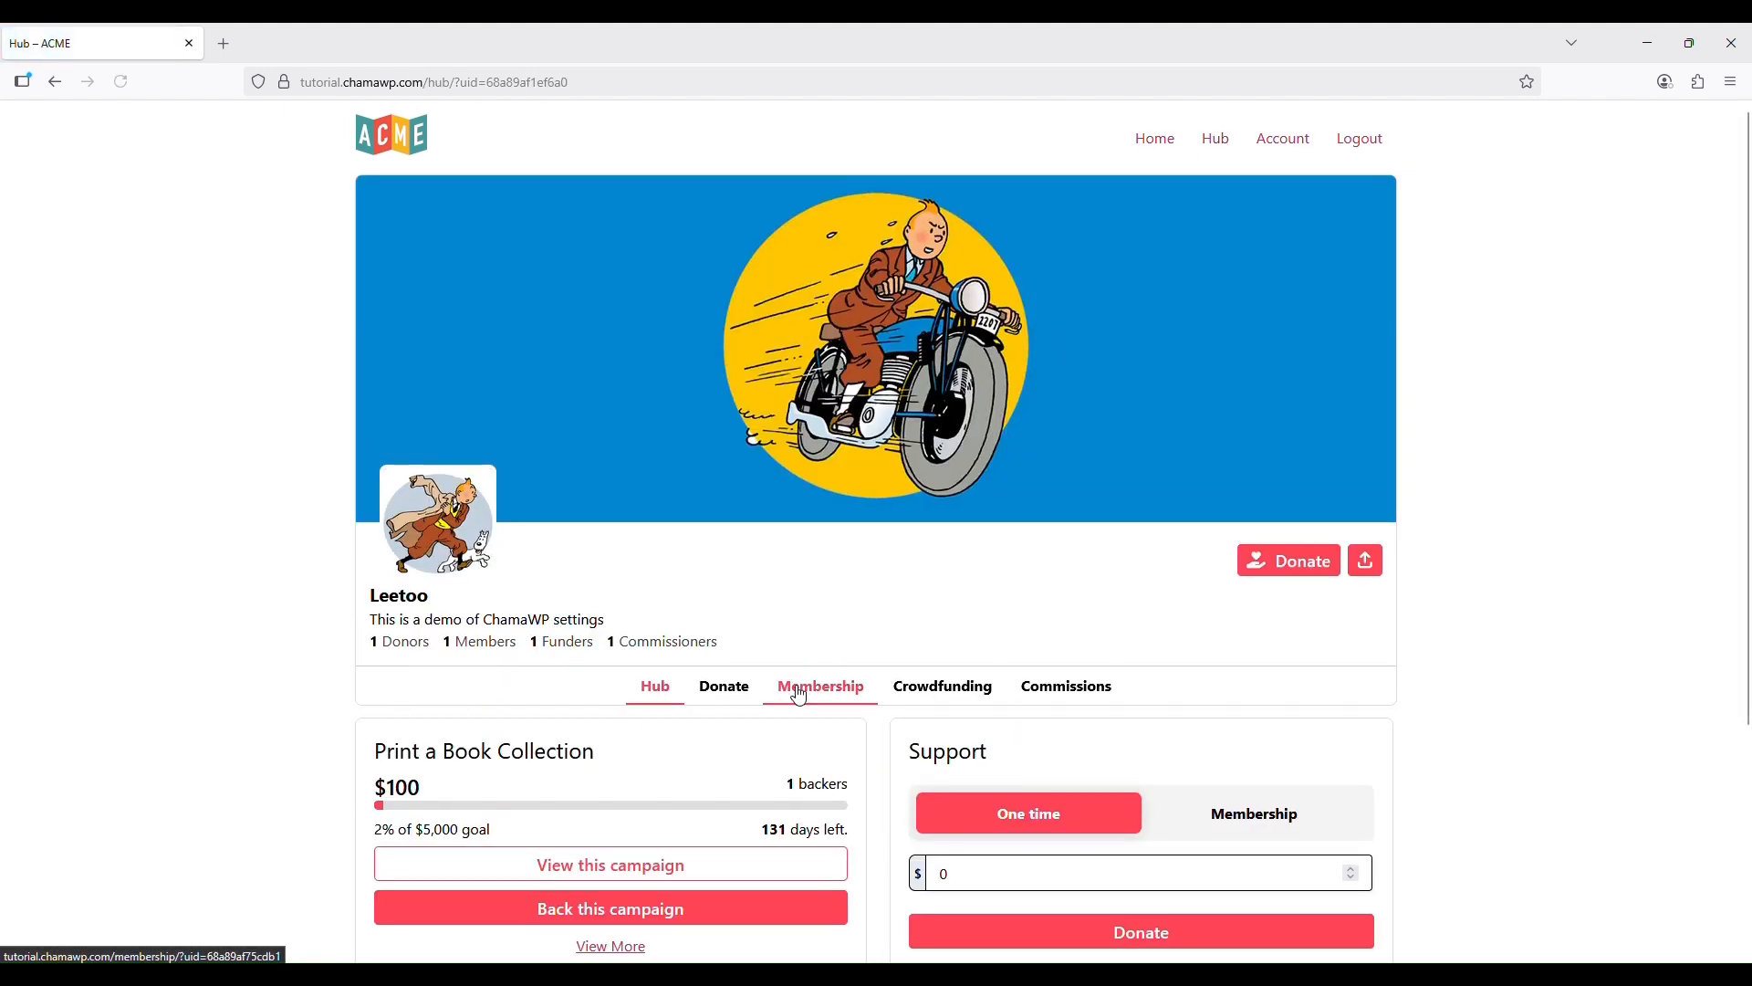
pyautogui.scroll(-3, 898, 611)
pyautogui.scroll(2, 898, 611)
pyautogui.click(821, 594)
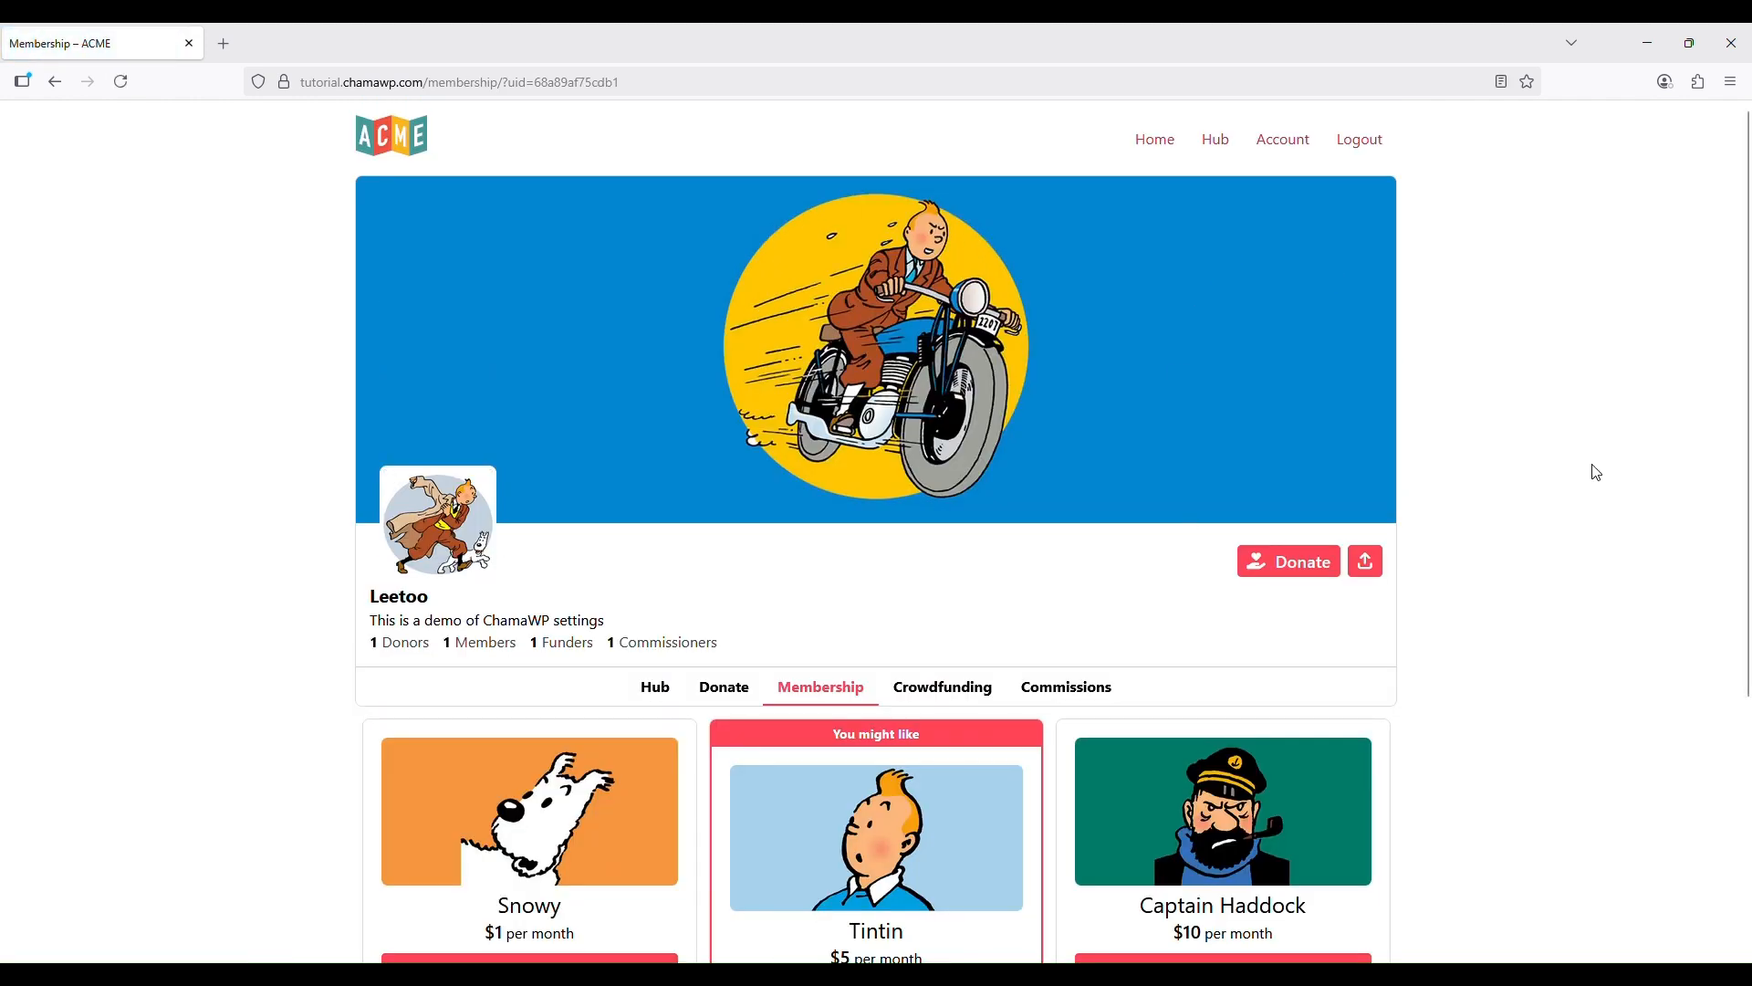
pyautogui.click(1359, 144)
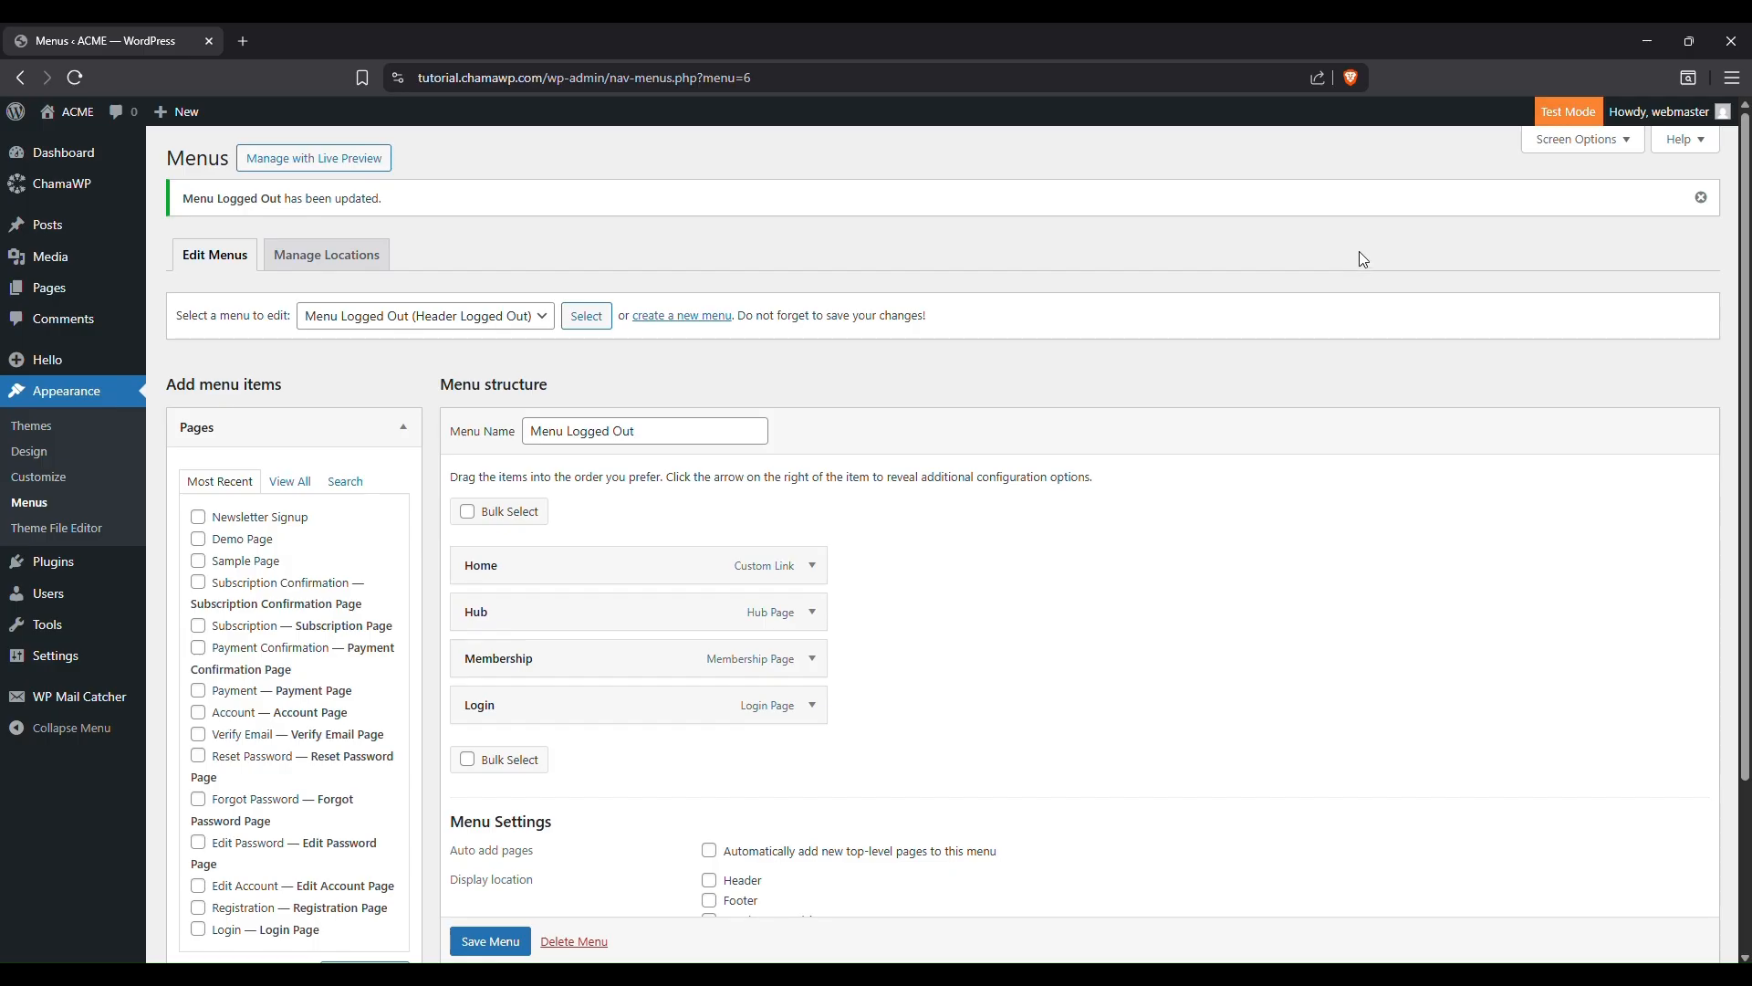
# - Search the theme directory for 'toocheke' and install the Toocheke theme
pyautogui.click(45, 433)
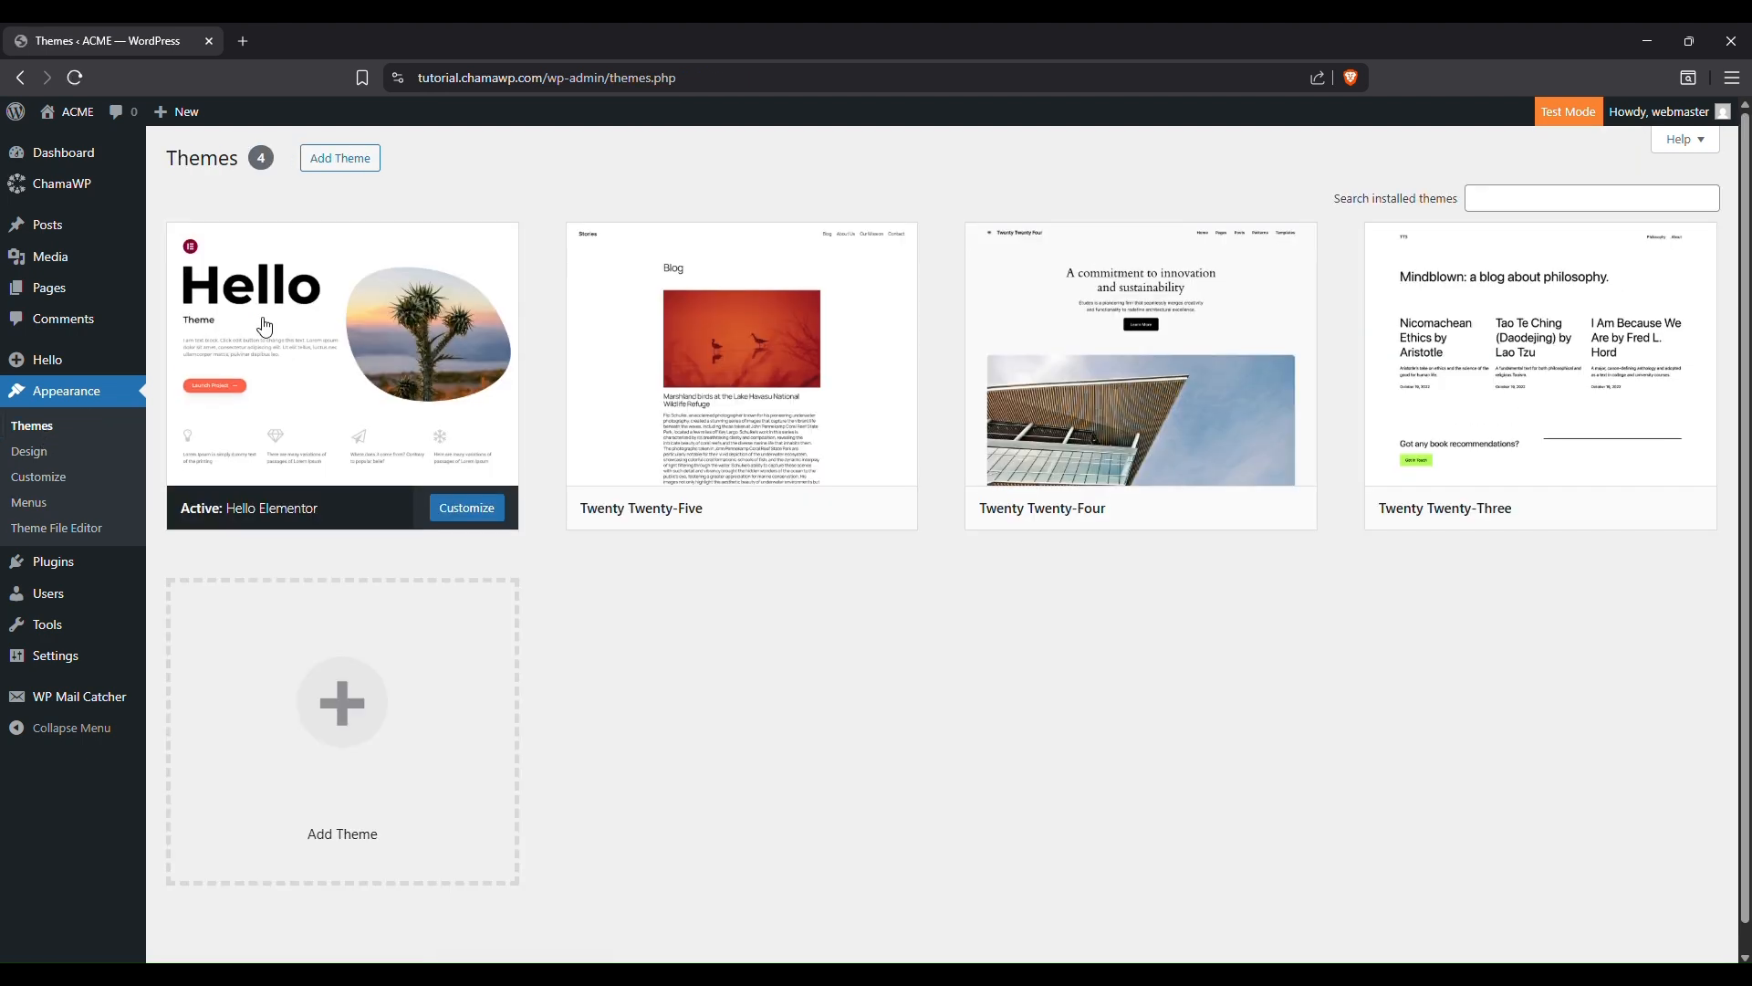
pyautogui.click(356, 165)
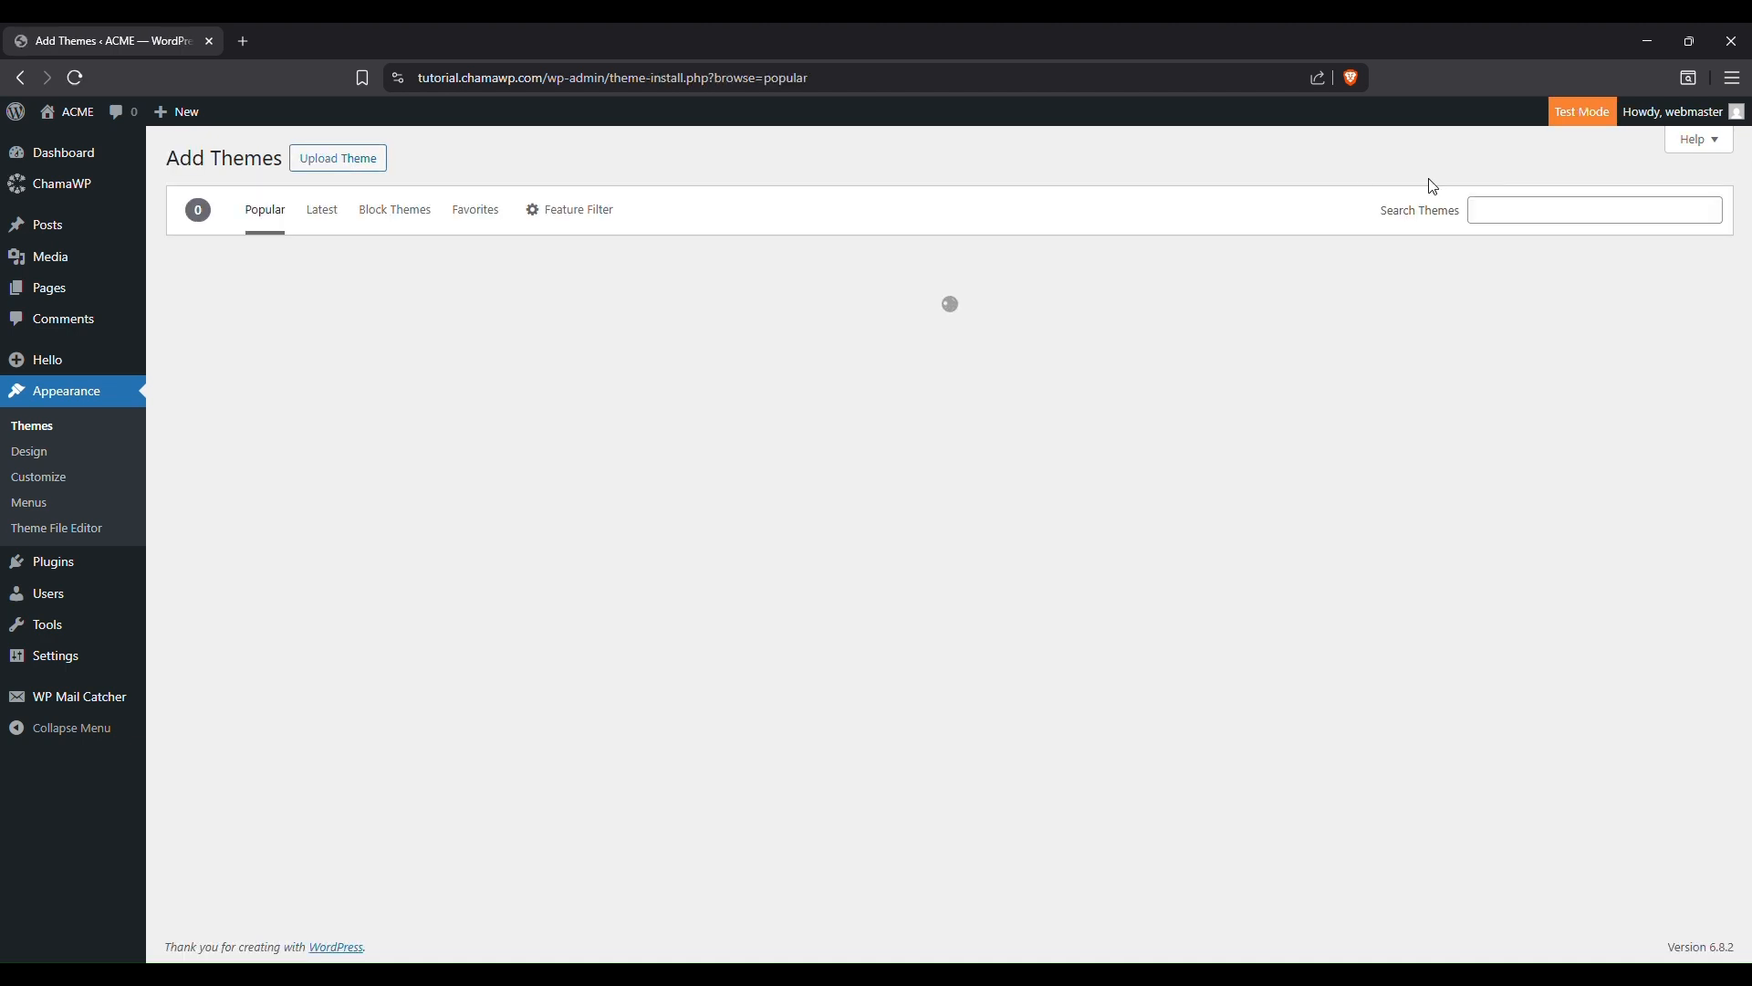
pyautogui.click(1517, 208)
pyautogui.write('too')
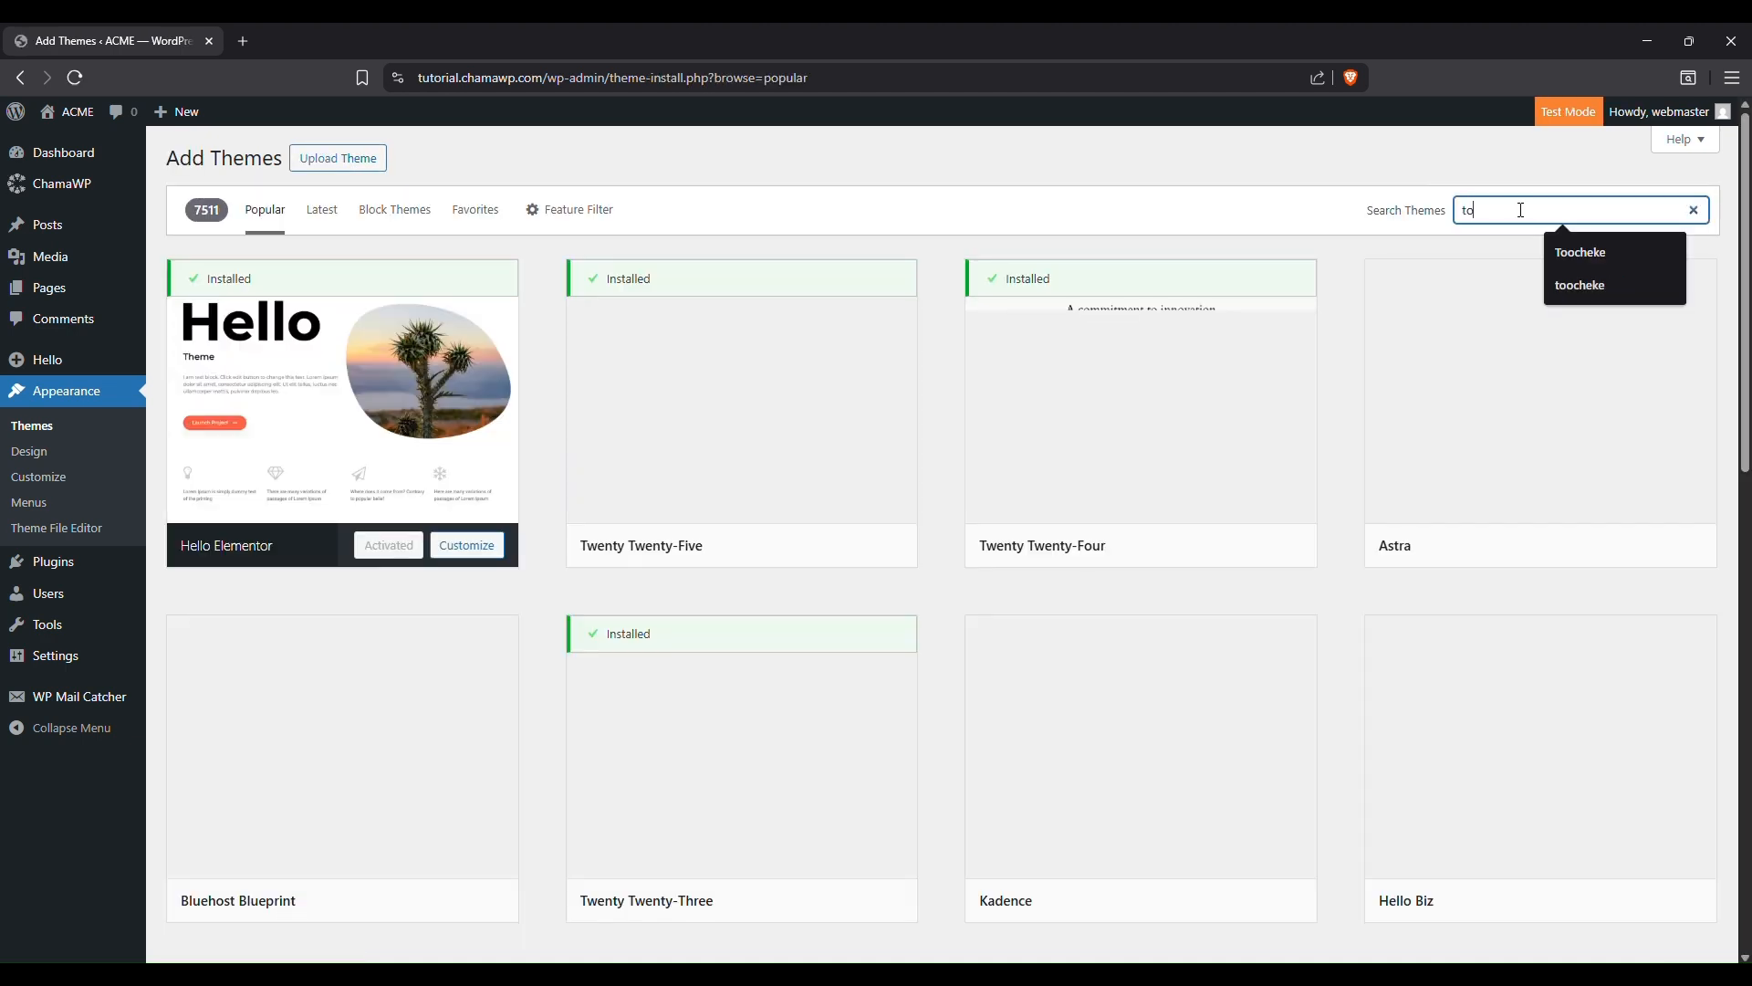
pyautogui.write('cheke')
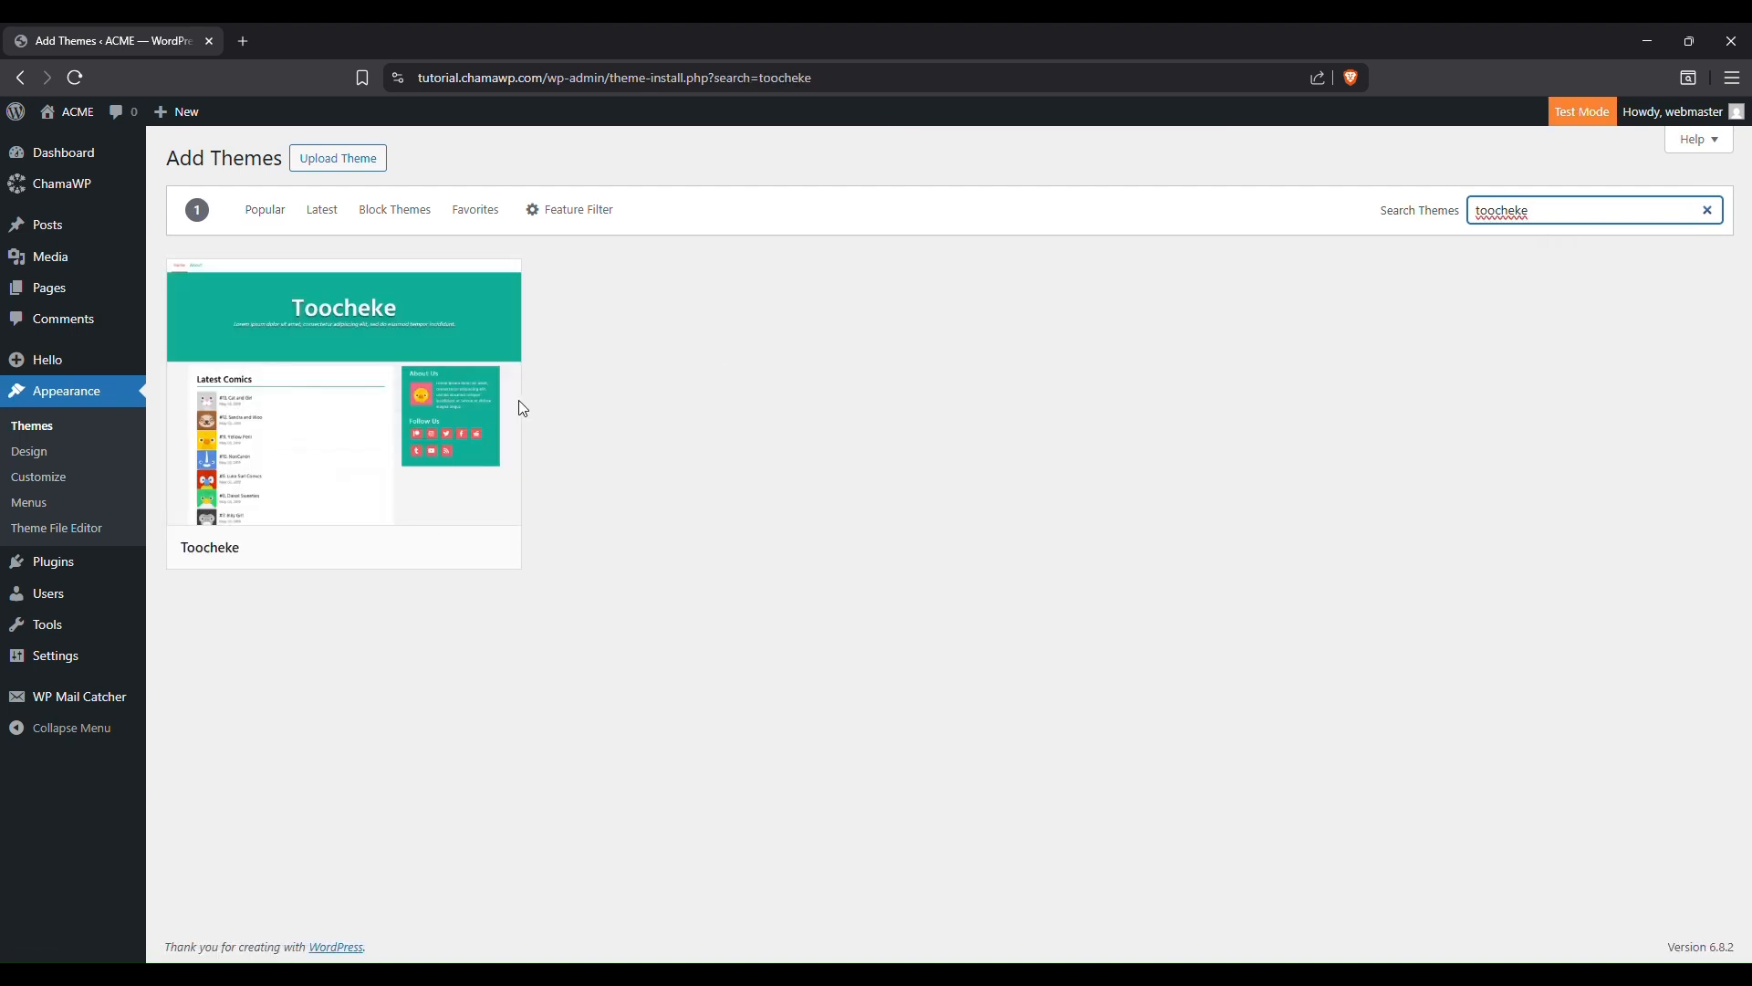
pyautogui.click(427, 548)
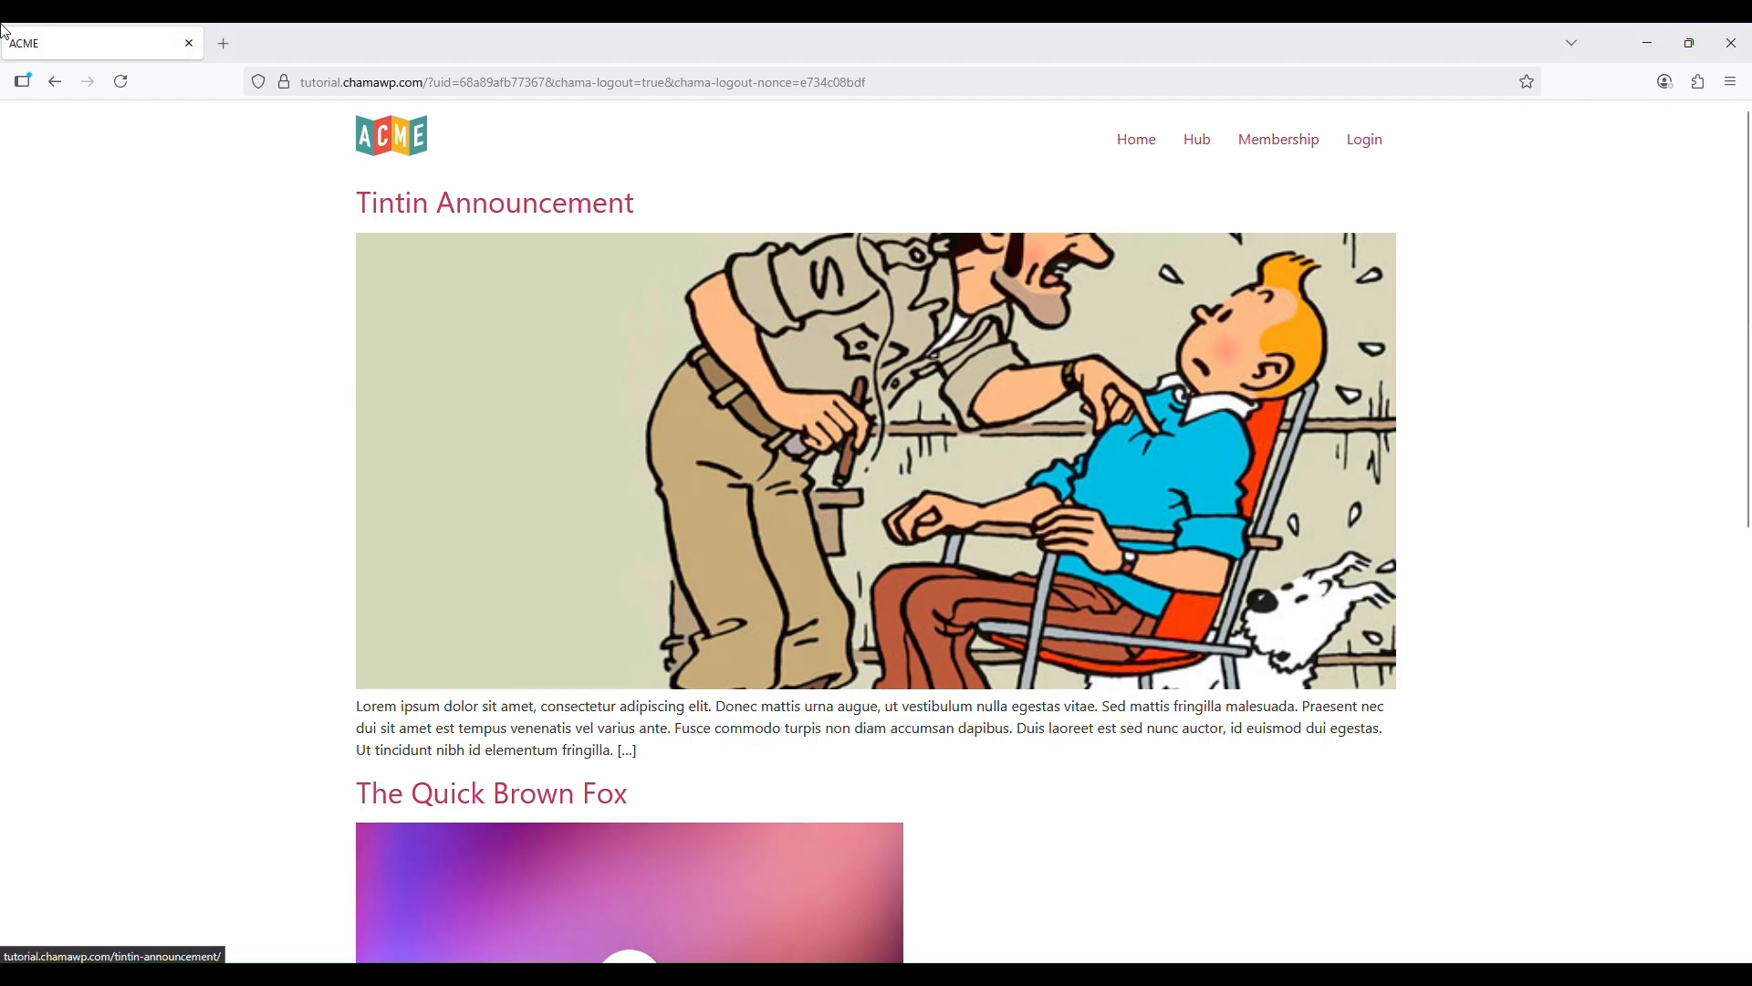
# - Activate Toocheke and refresh the live ACME front page to see it applied
pyautogui.click(118, 84)
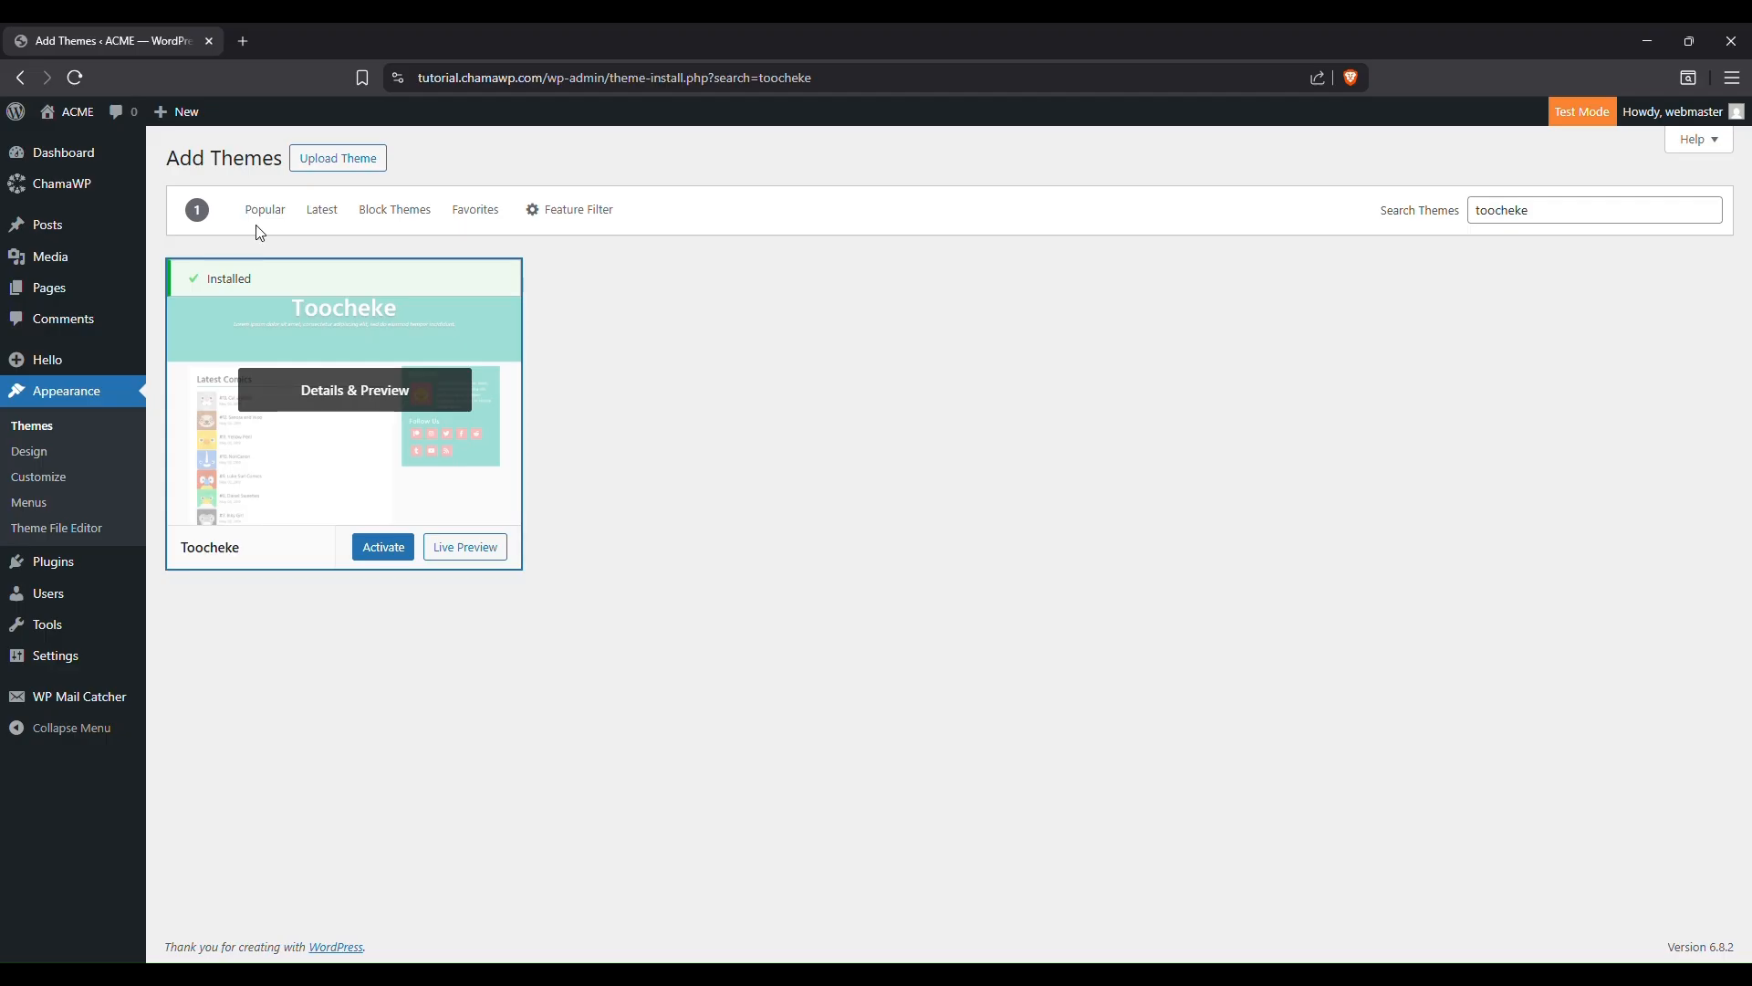
pyautogui.click(390, 547)
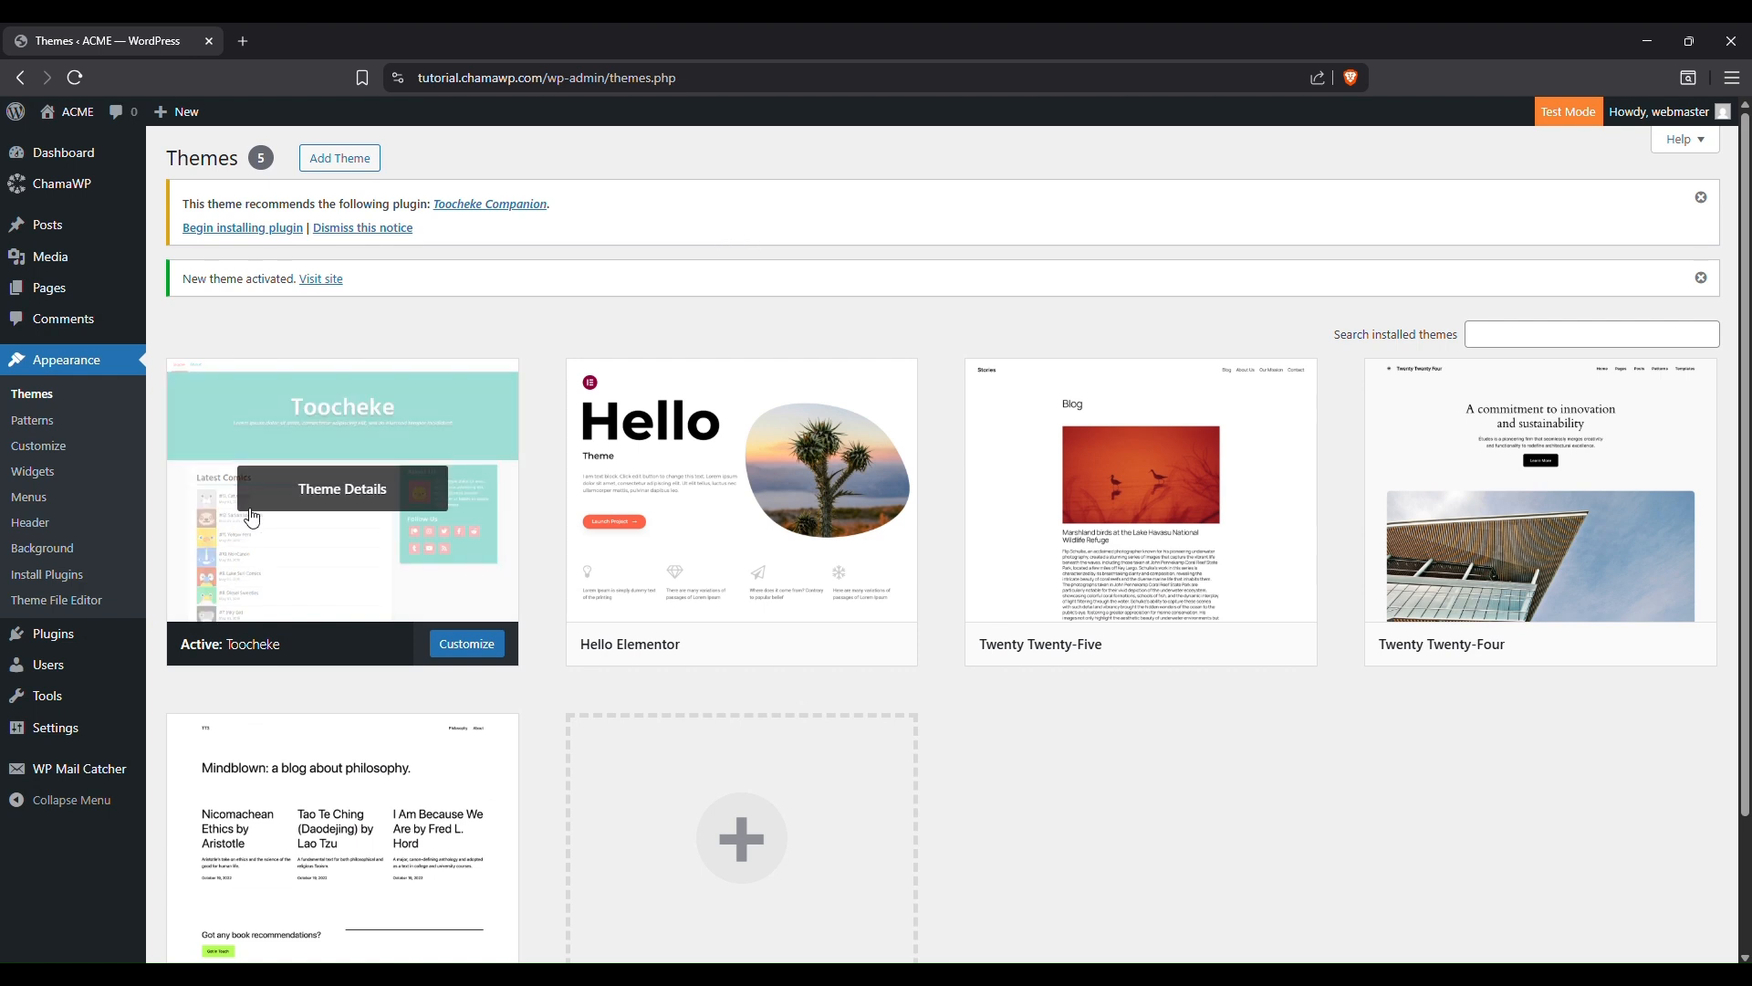
pyautogui.moveTo(1046, 517)
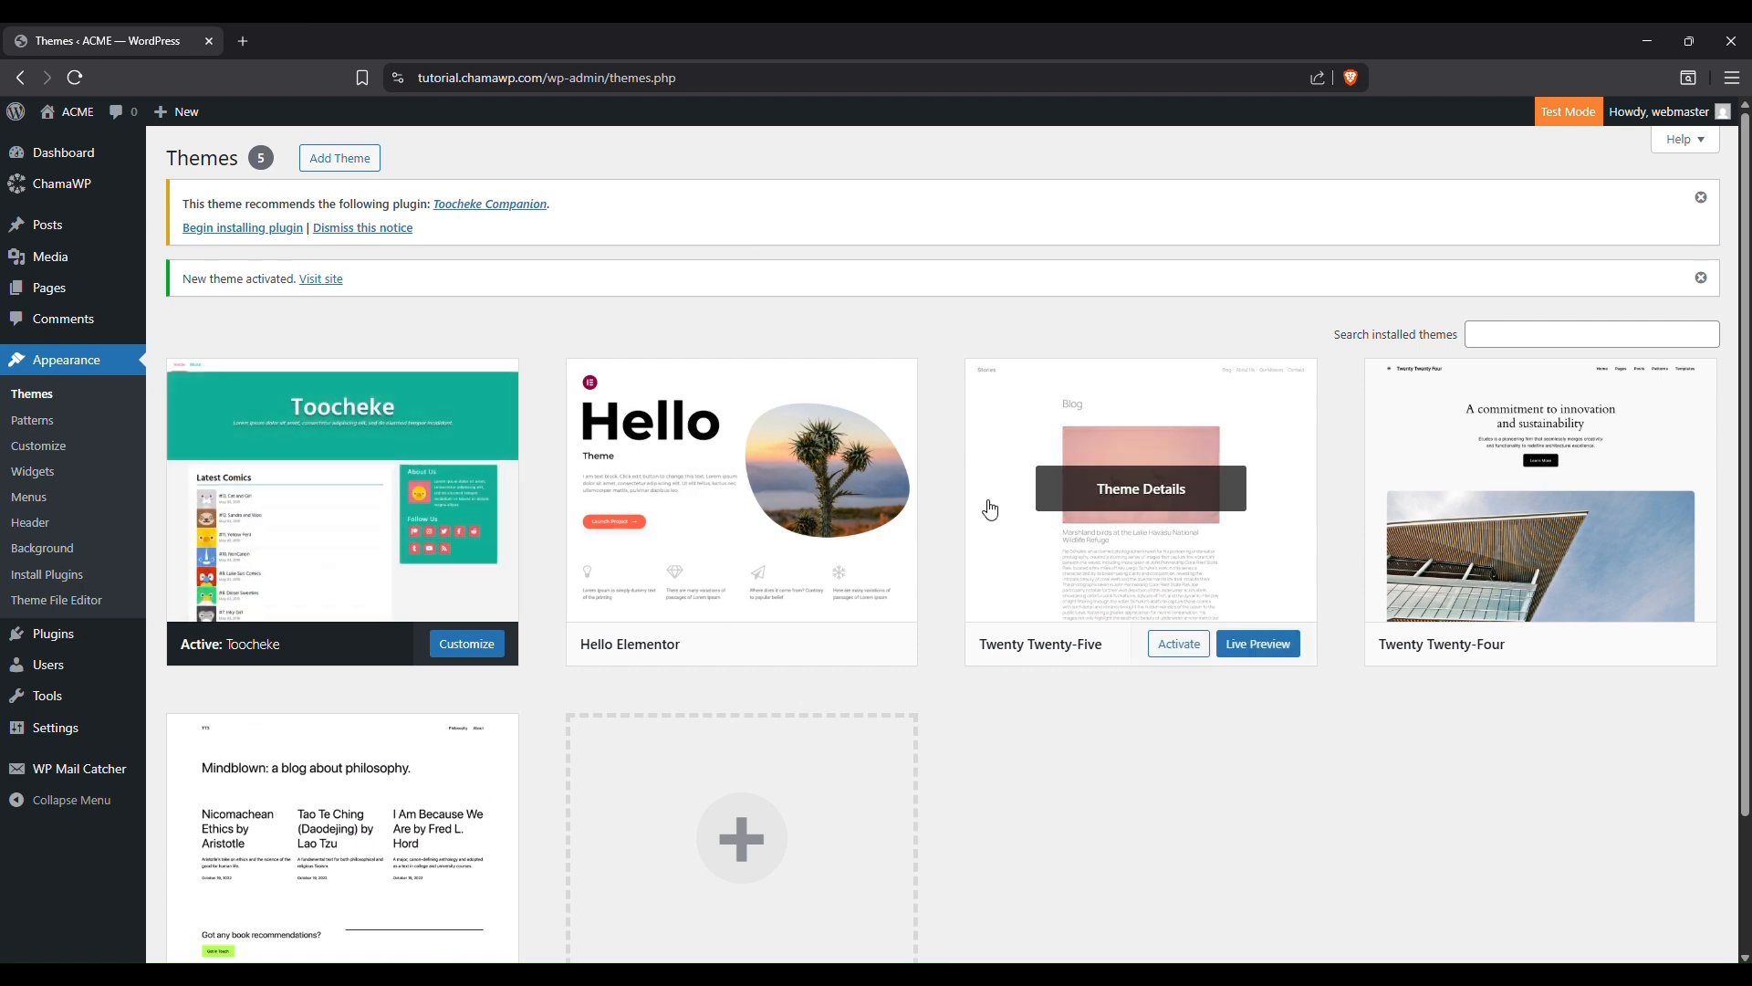
pyautogui.moveTo(68, 710)
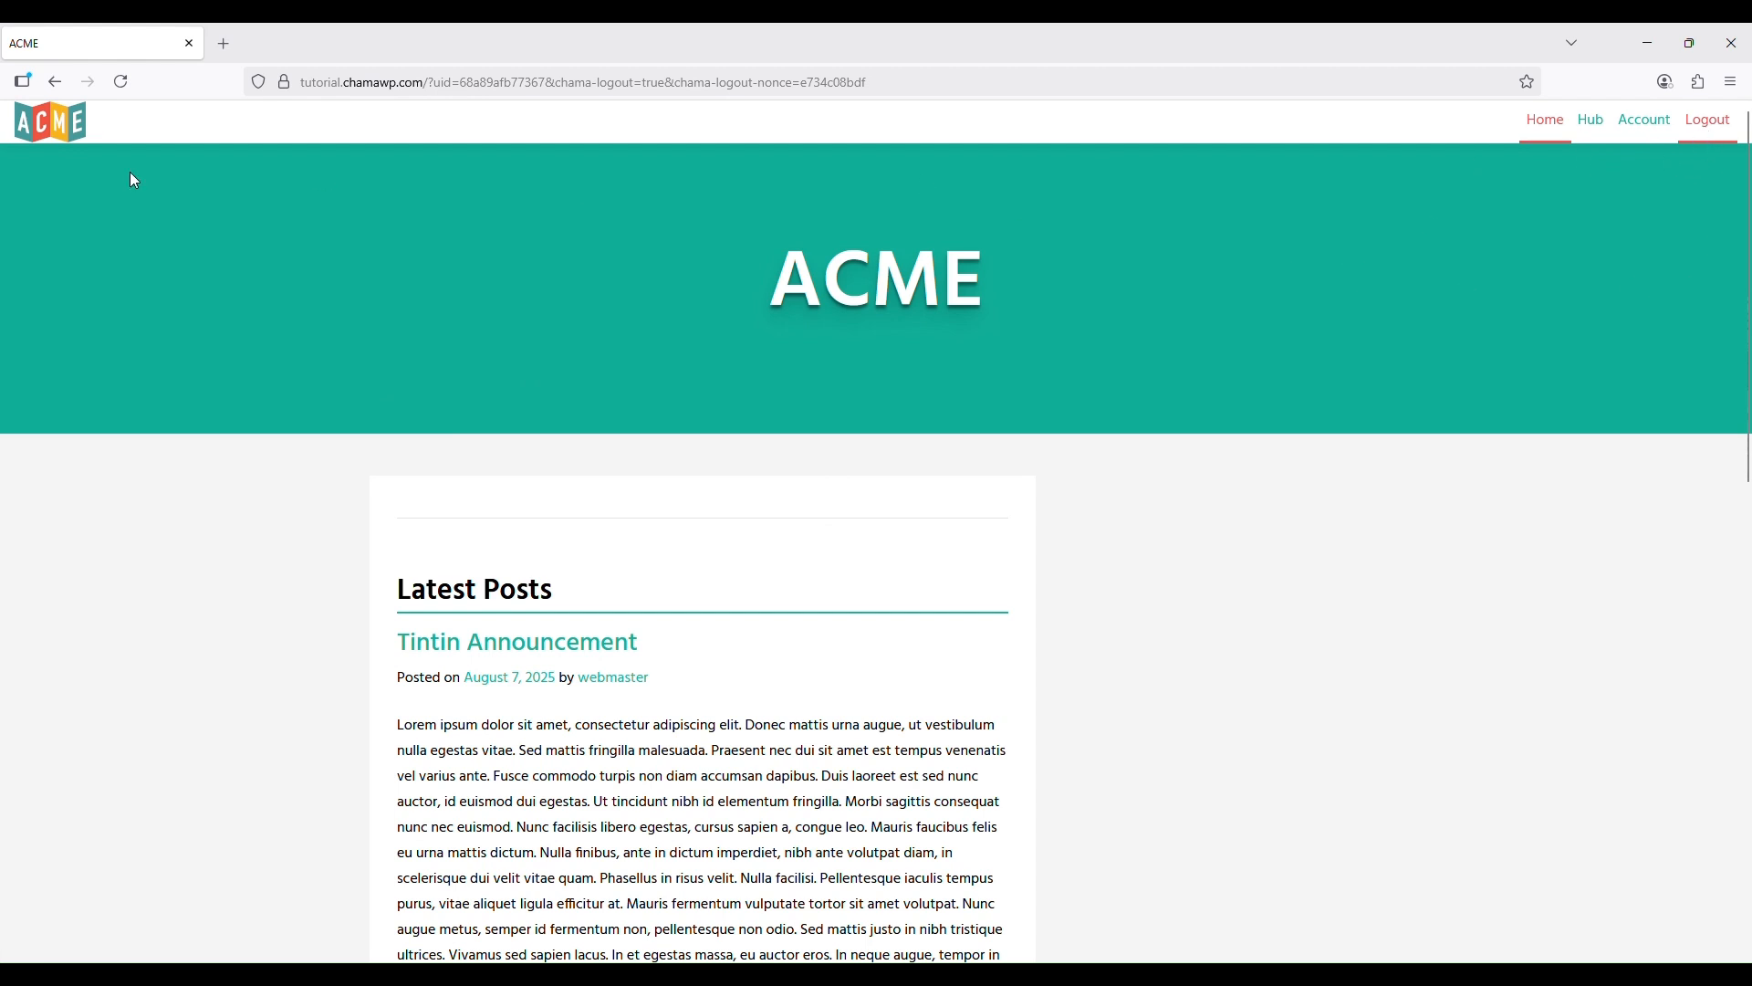
# - Log out of the ACME site and reload its home page under Toocheke
pyautogui.click(1718, 126)
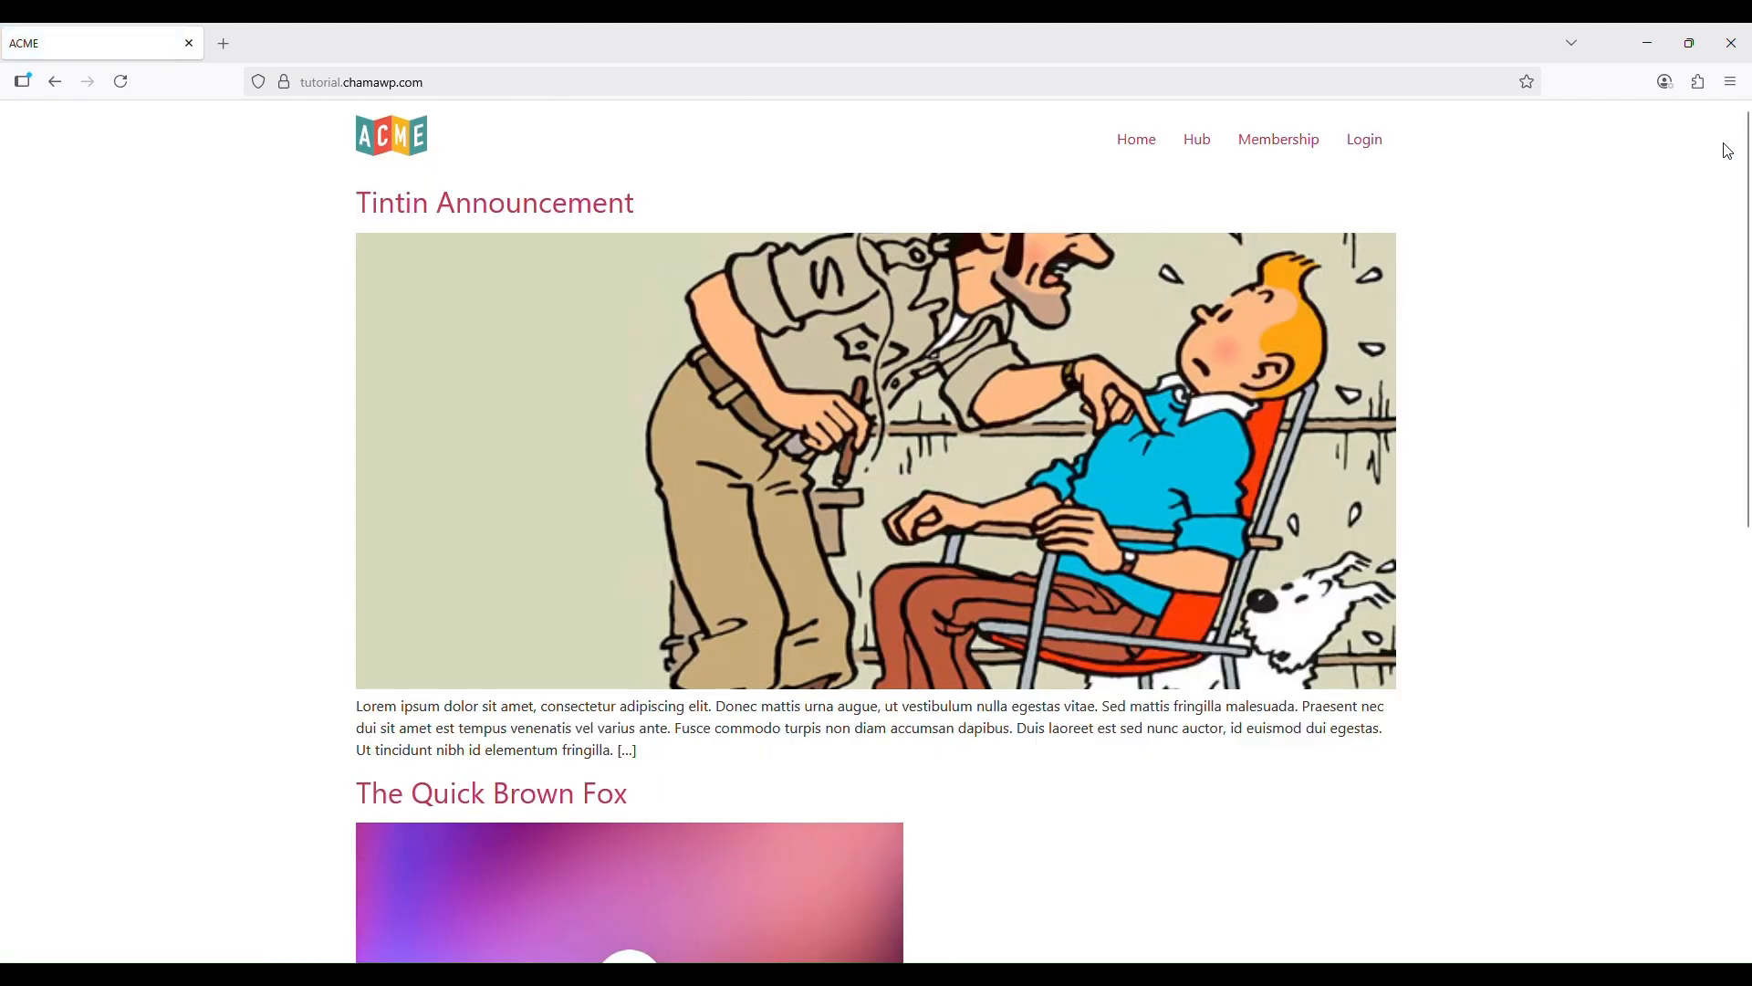
pyautogui.click(122, 79)
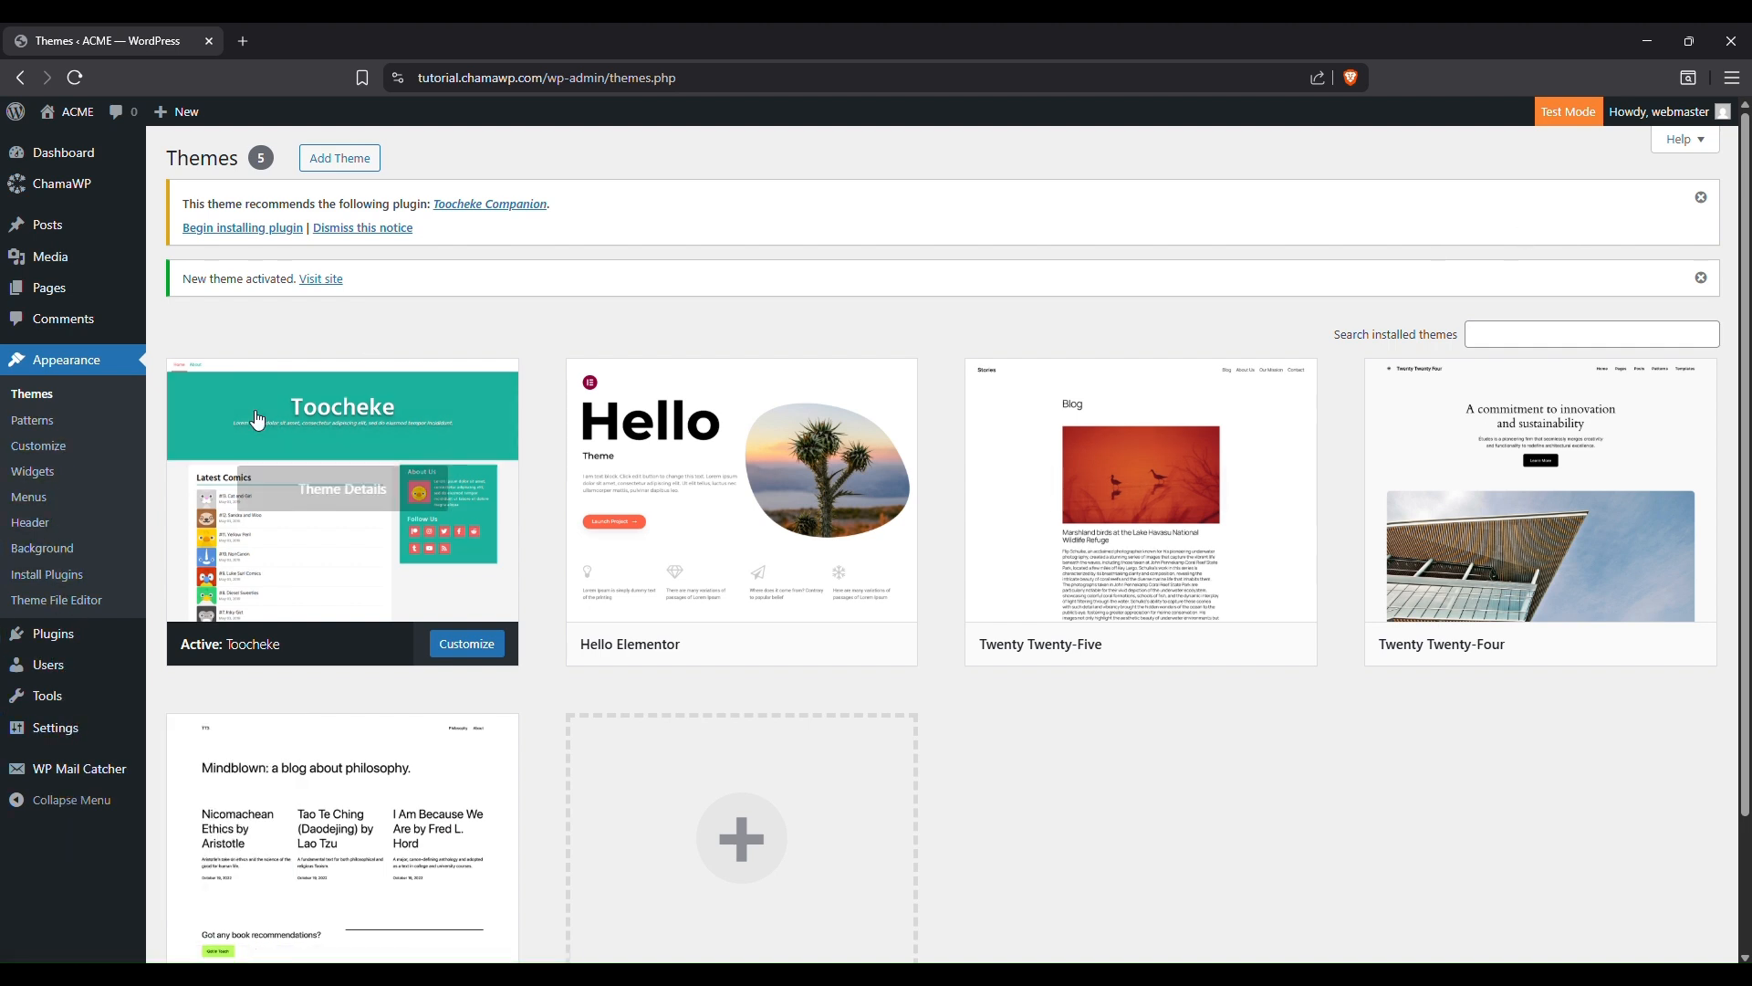
pyautogui.moveTo(731, 510)
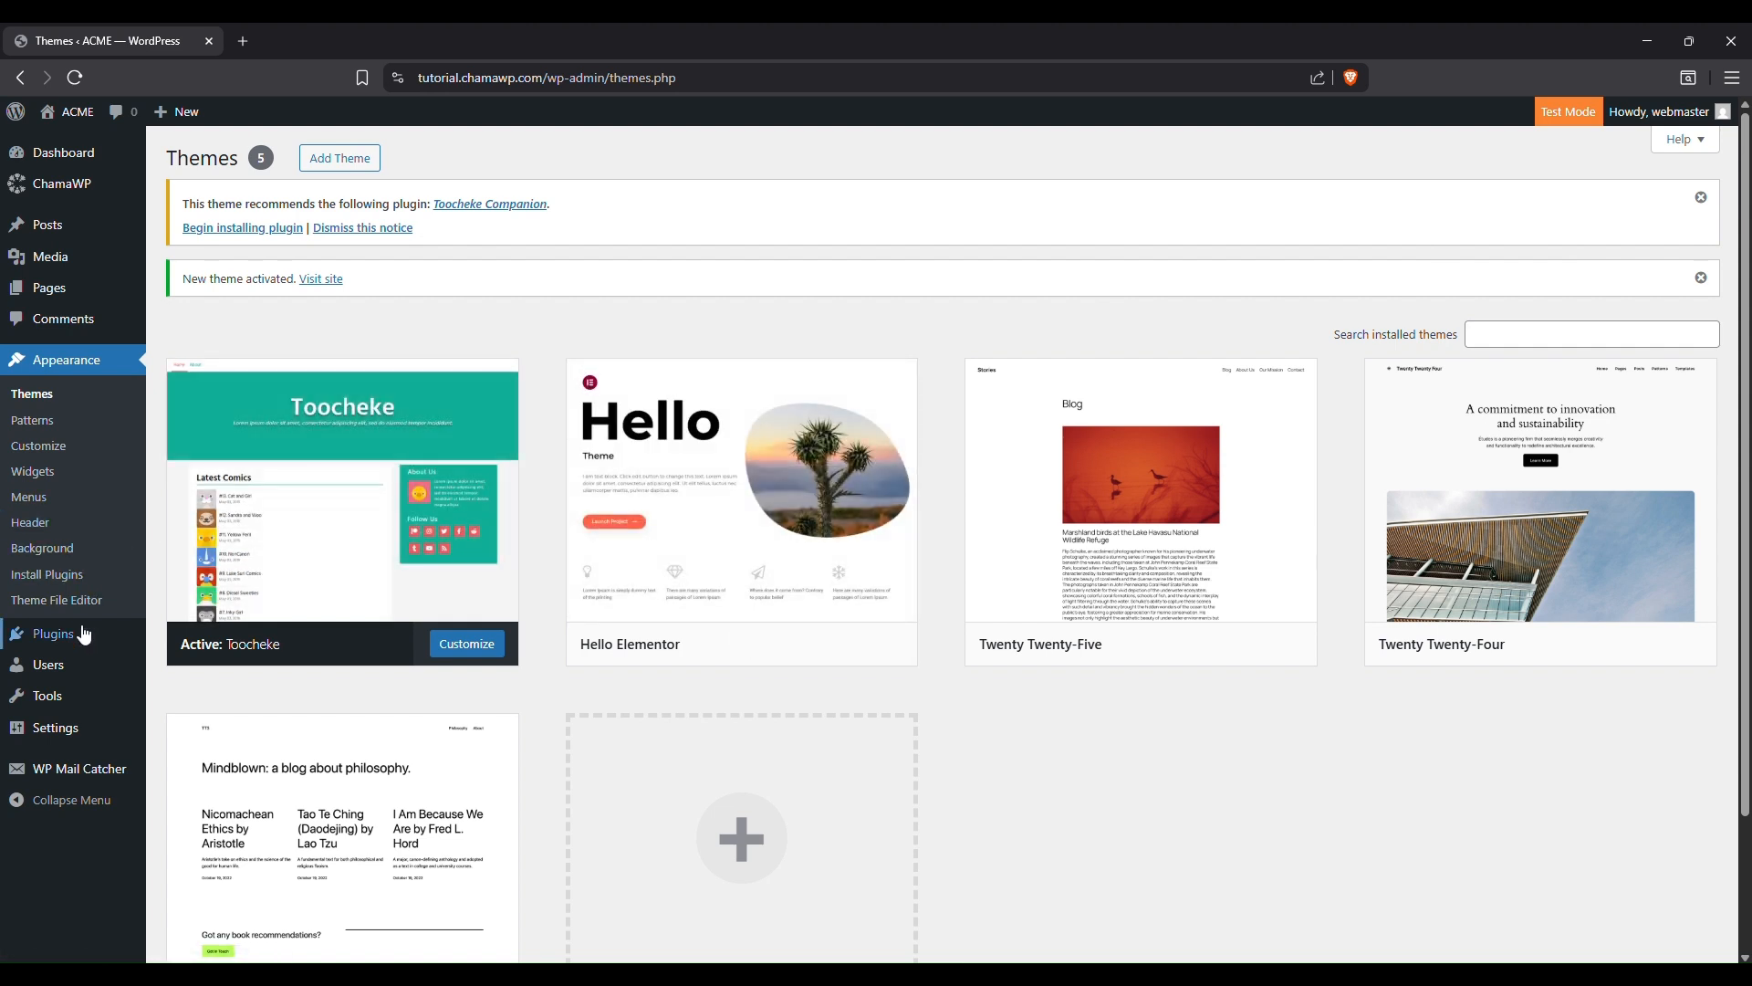
# - In Menus, tick Primary Logged Out for Menu Logged Out and save the menu
pyautogui.click(31, 503)
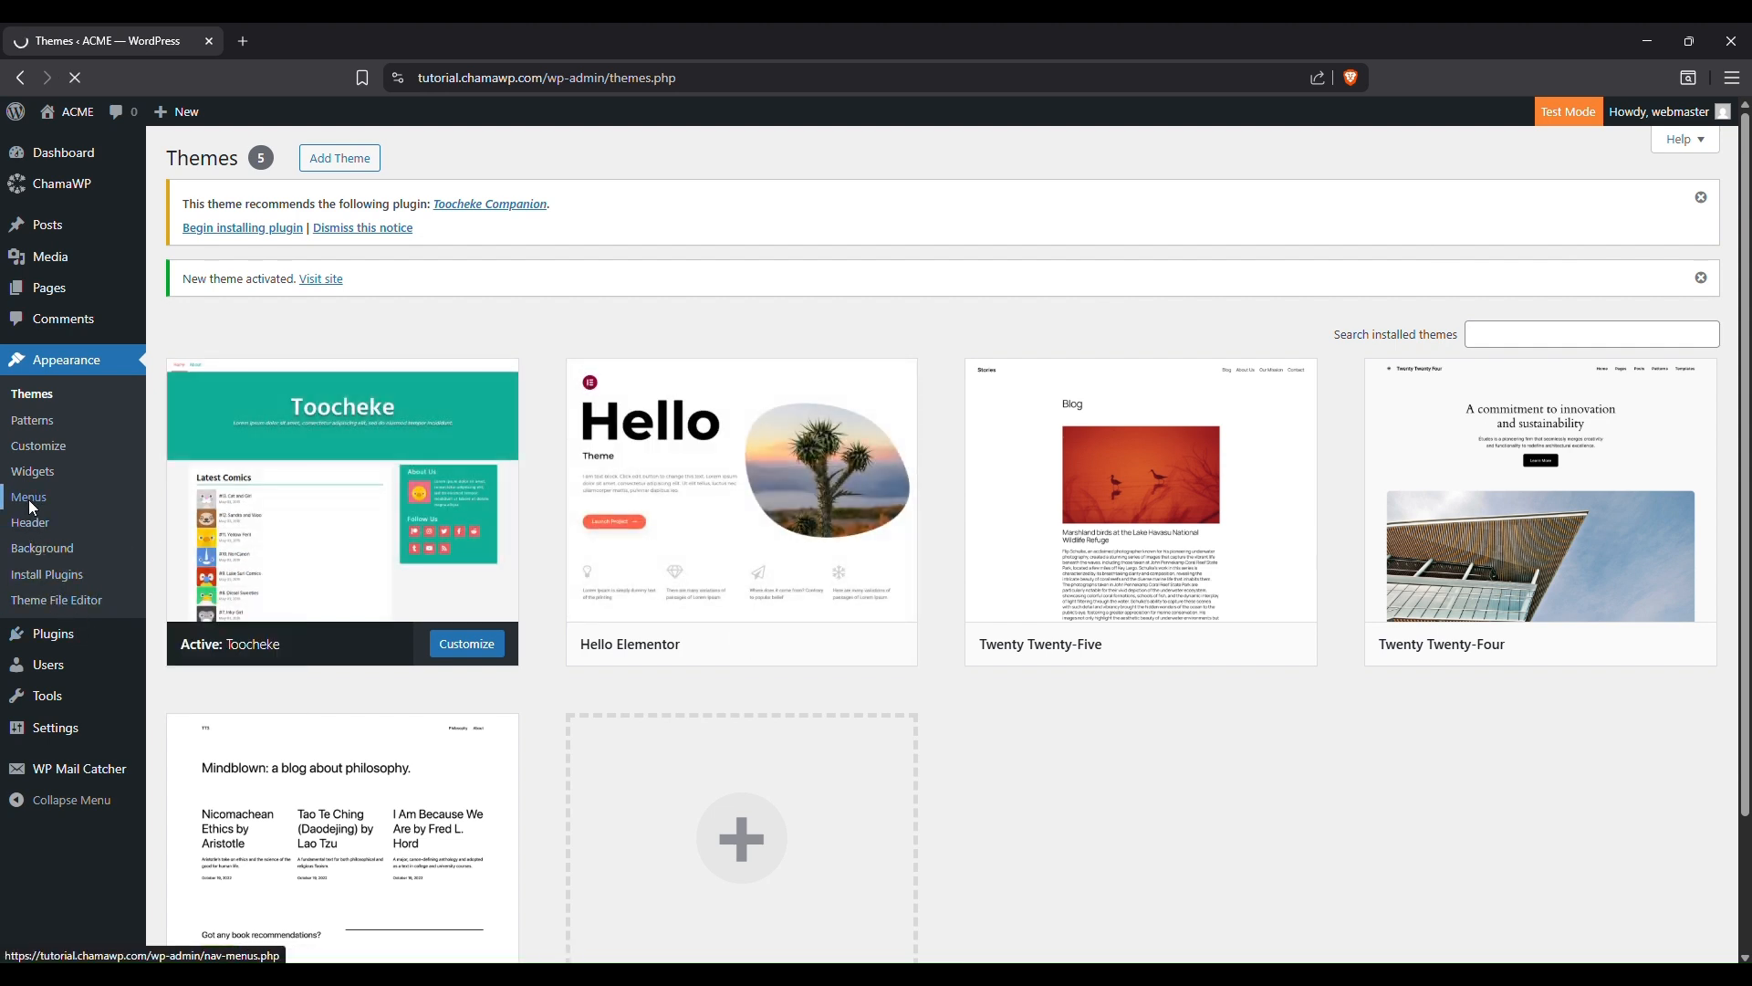
pyautogui.scroll(-2, 785, 474)
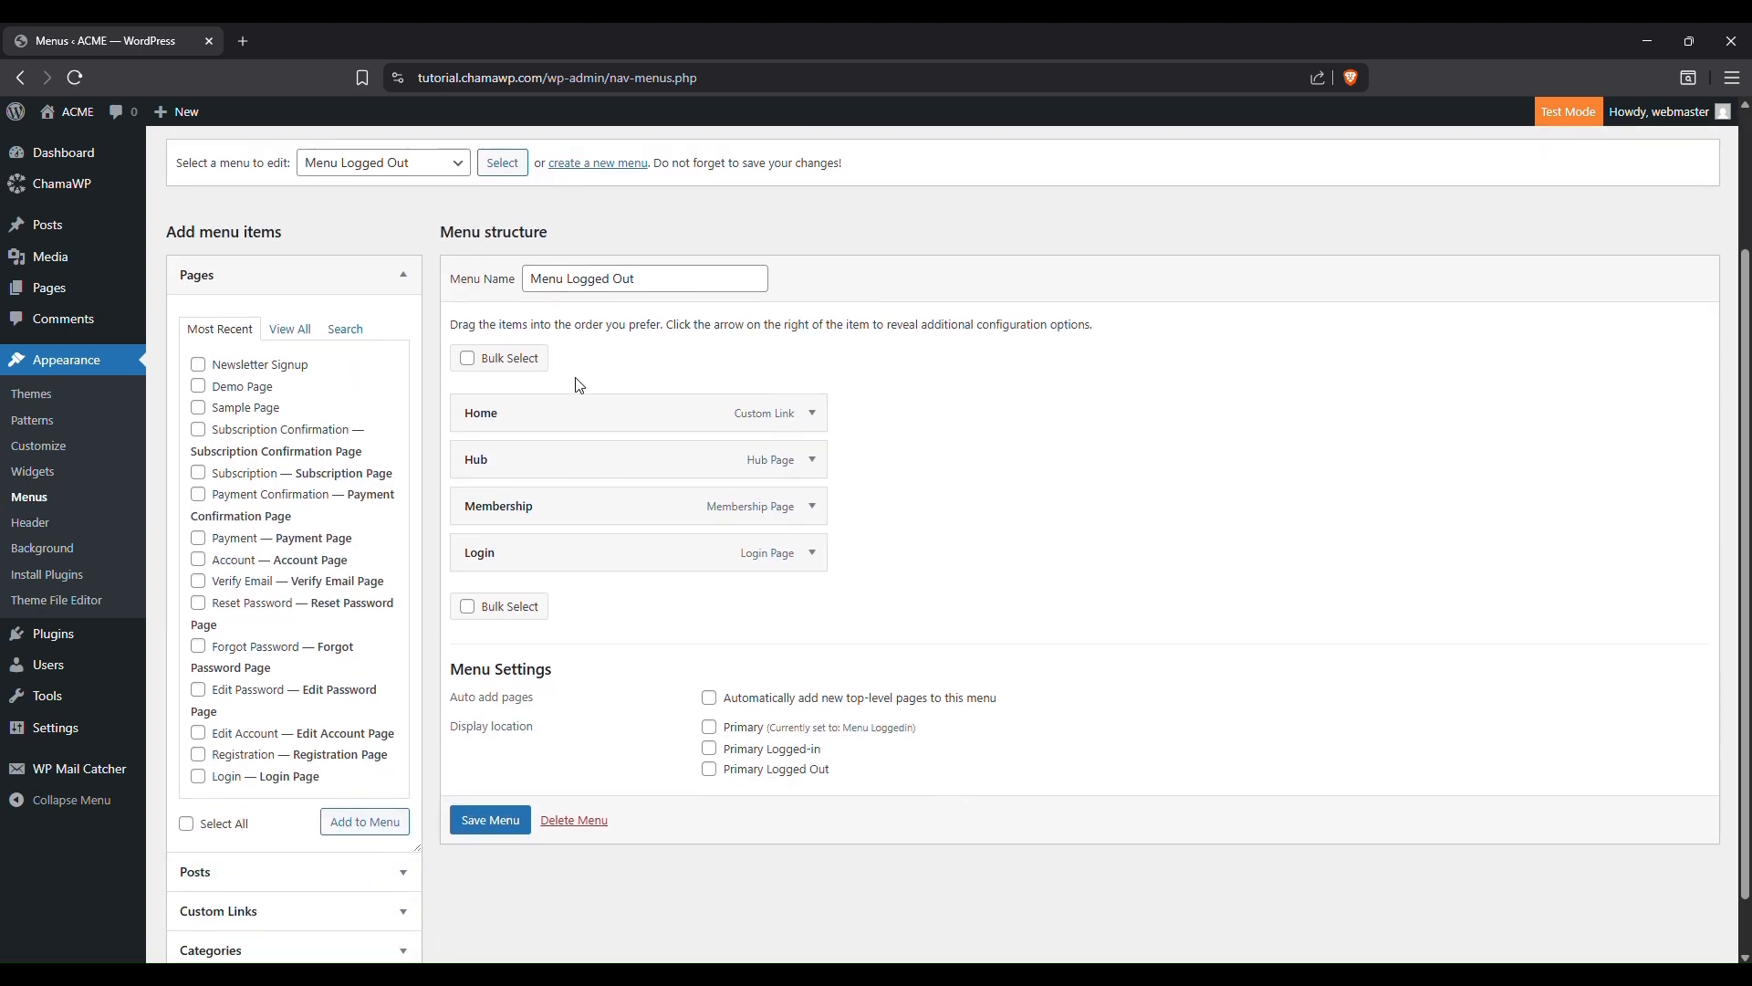
pyautogui.scroll(2, 654, 446)
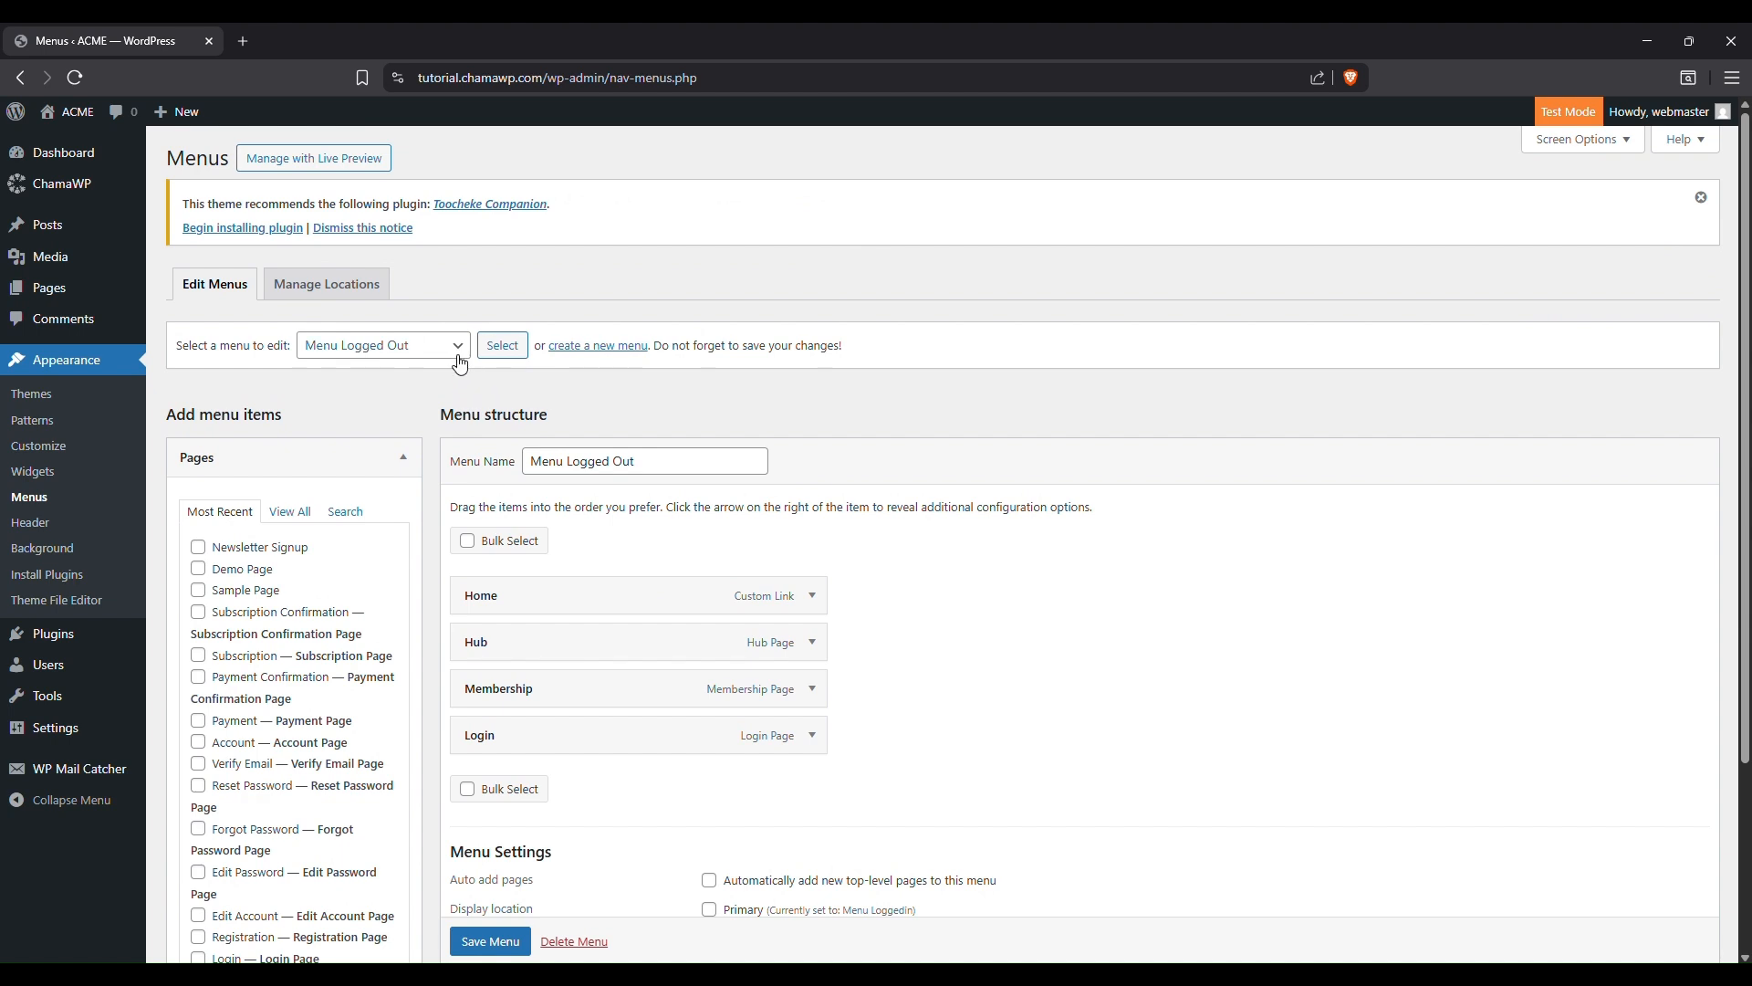
pyautogui.click(462, 361)
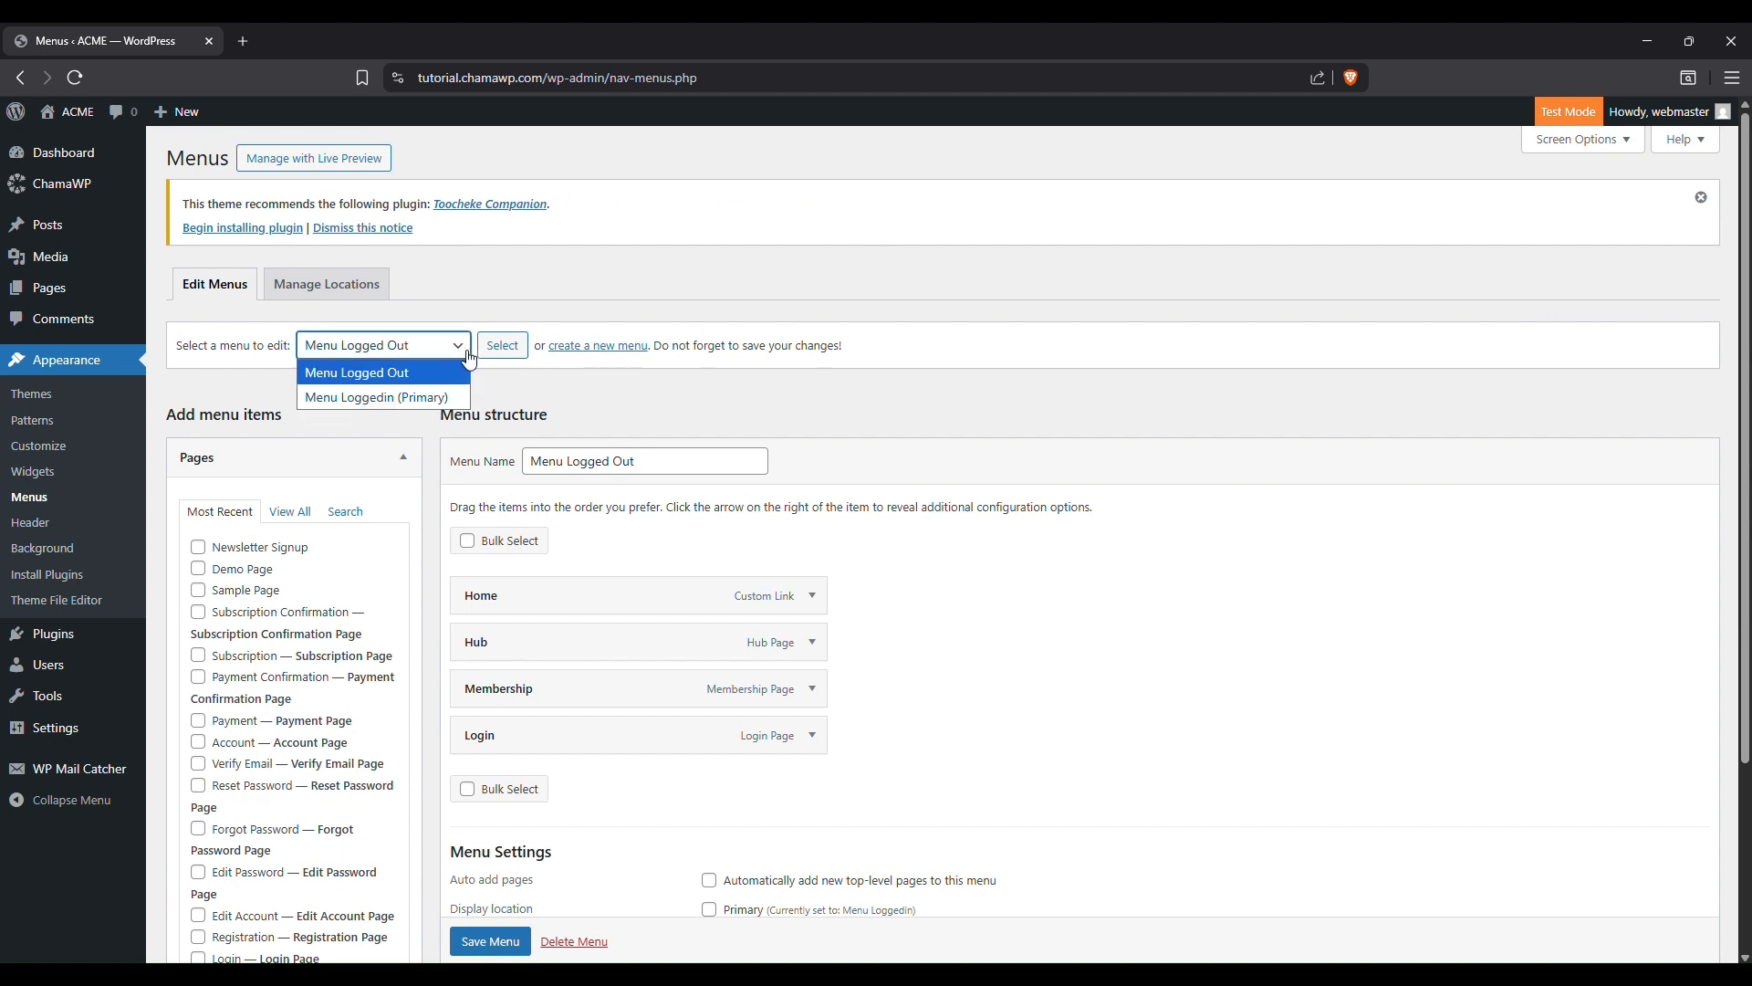
pyautogui.click(1219, 518)
pyautogui.scroll(-2, 1183, 533)
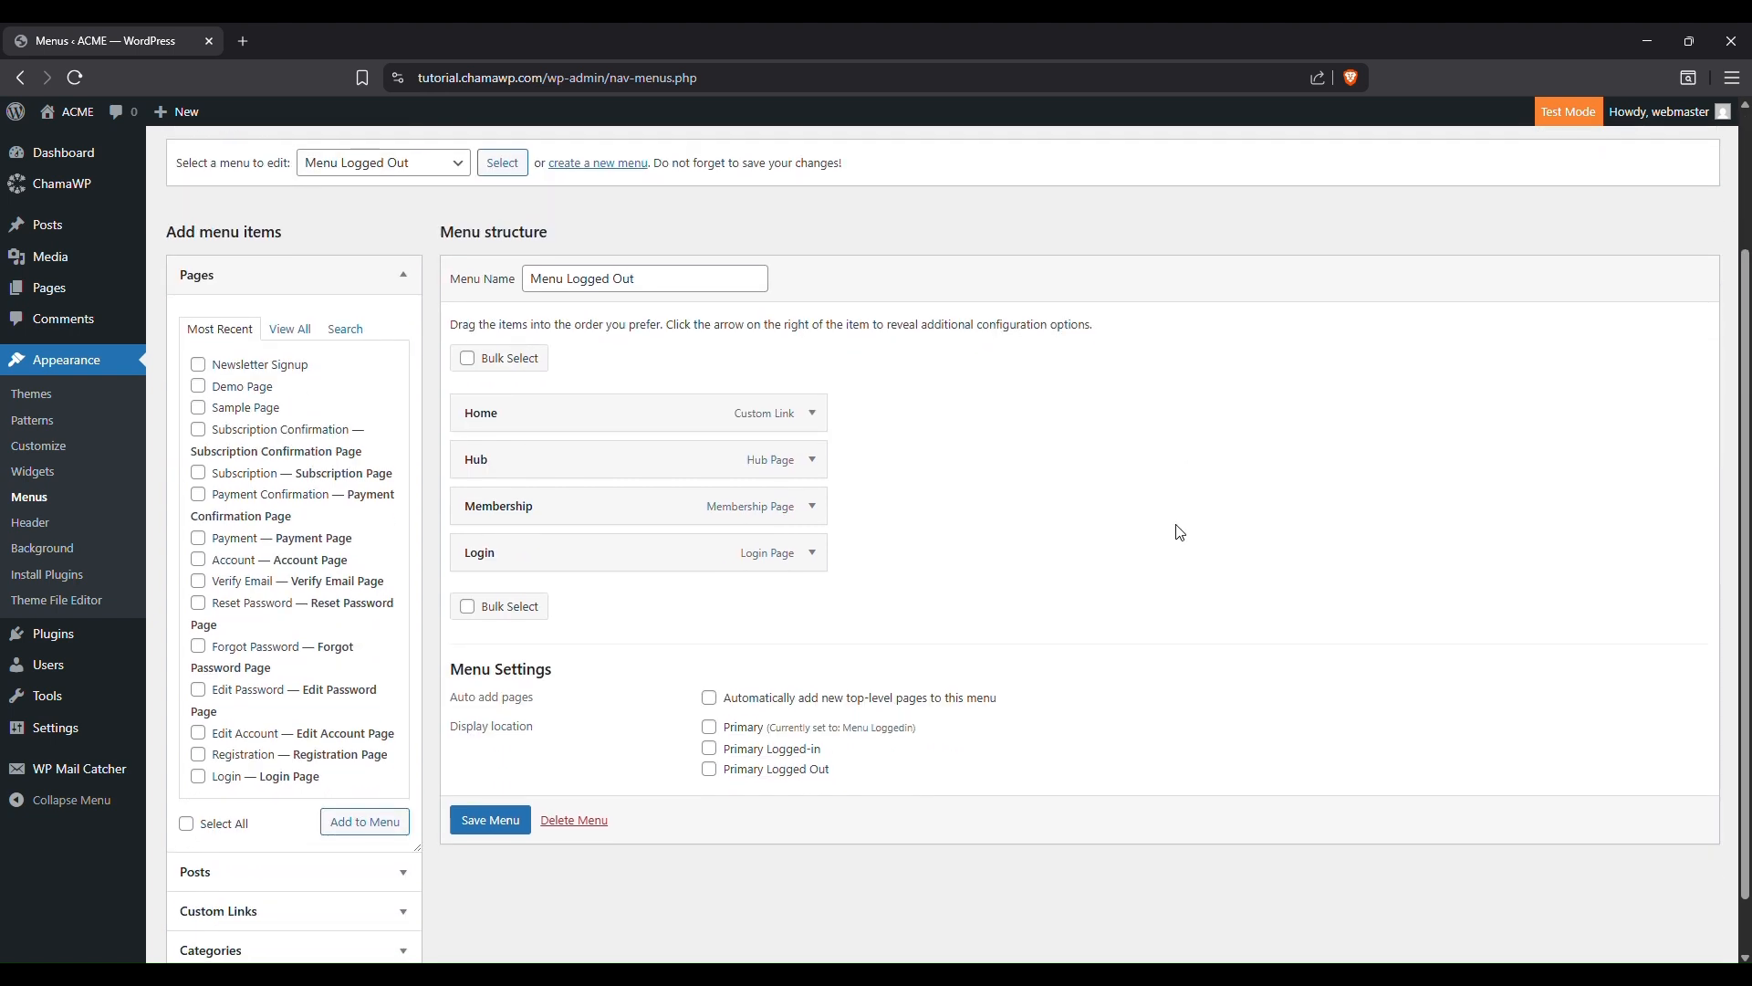
pyautogui.scroll(-1, 1177, 529)
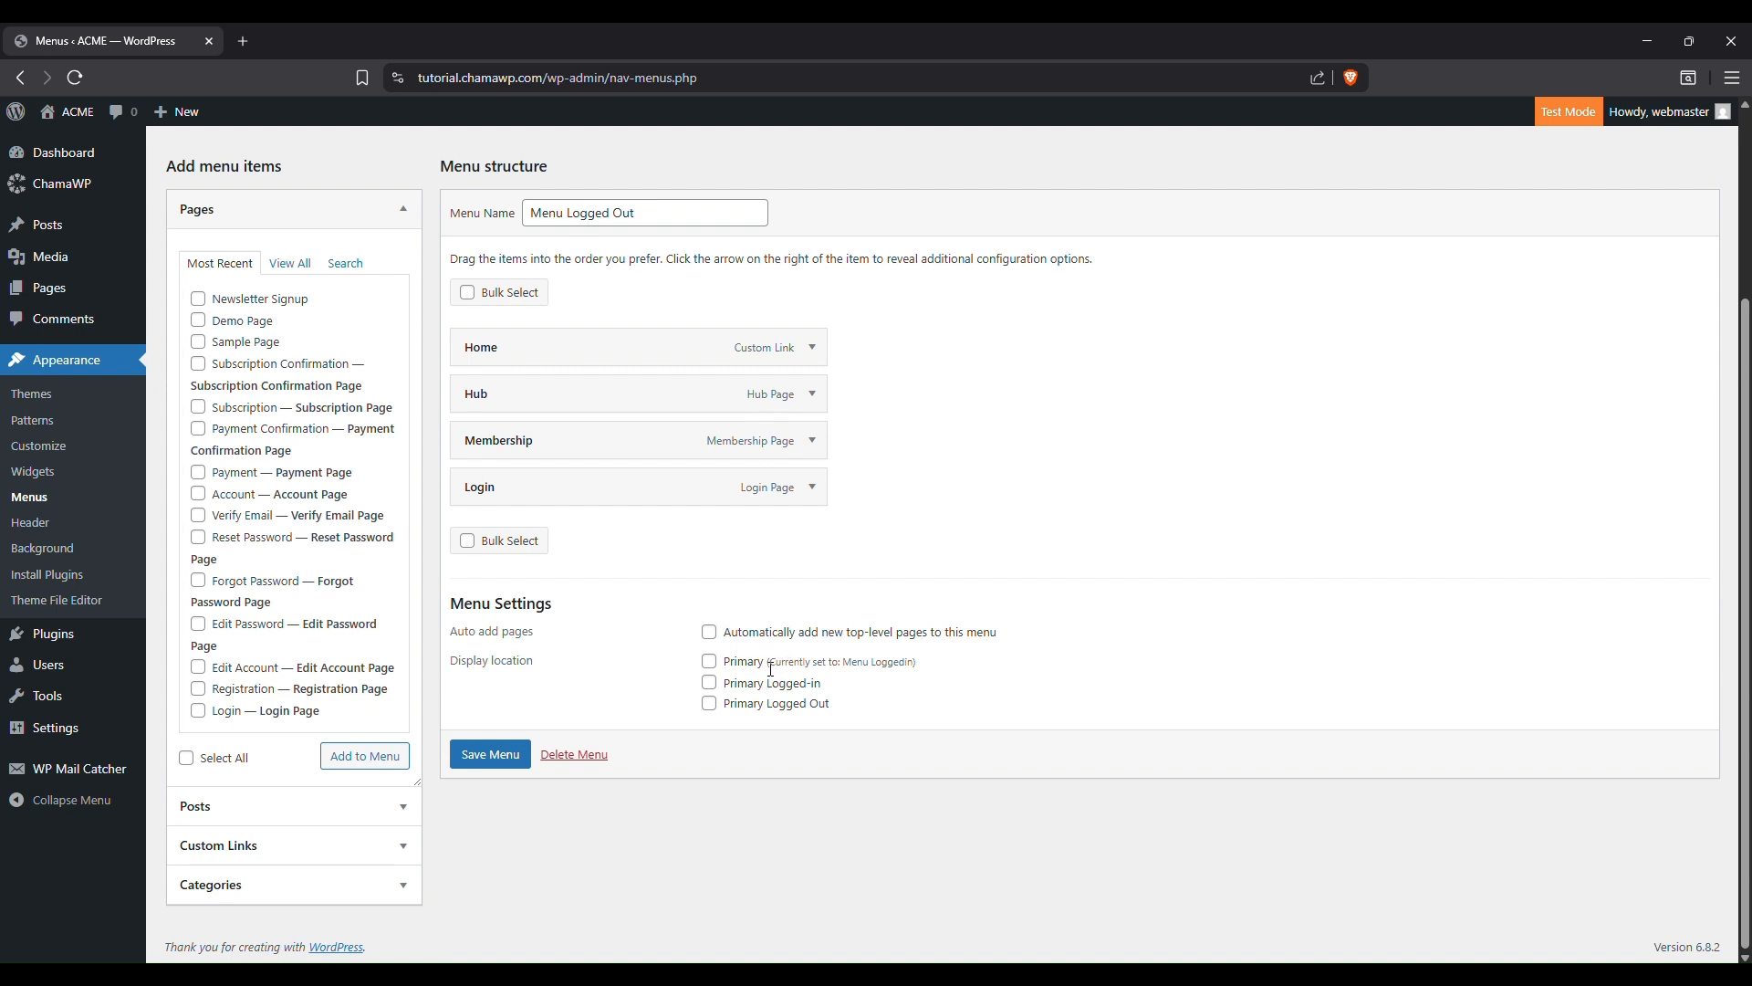
pyautogui.scroll(3, 876, 661)
pyautogui.scroll(-3, 888, 663)
pyautogui.click(502, 763)
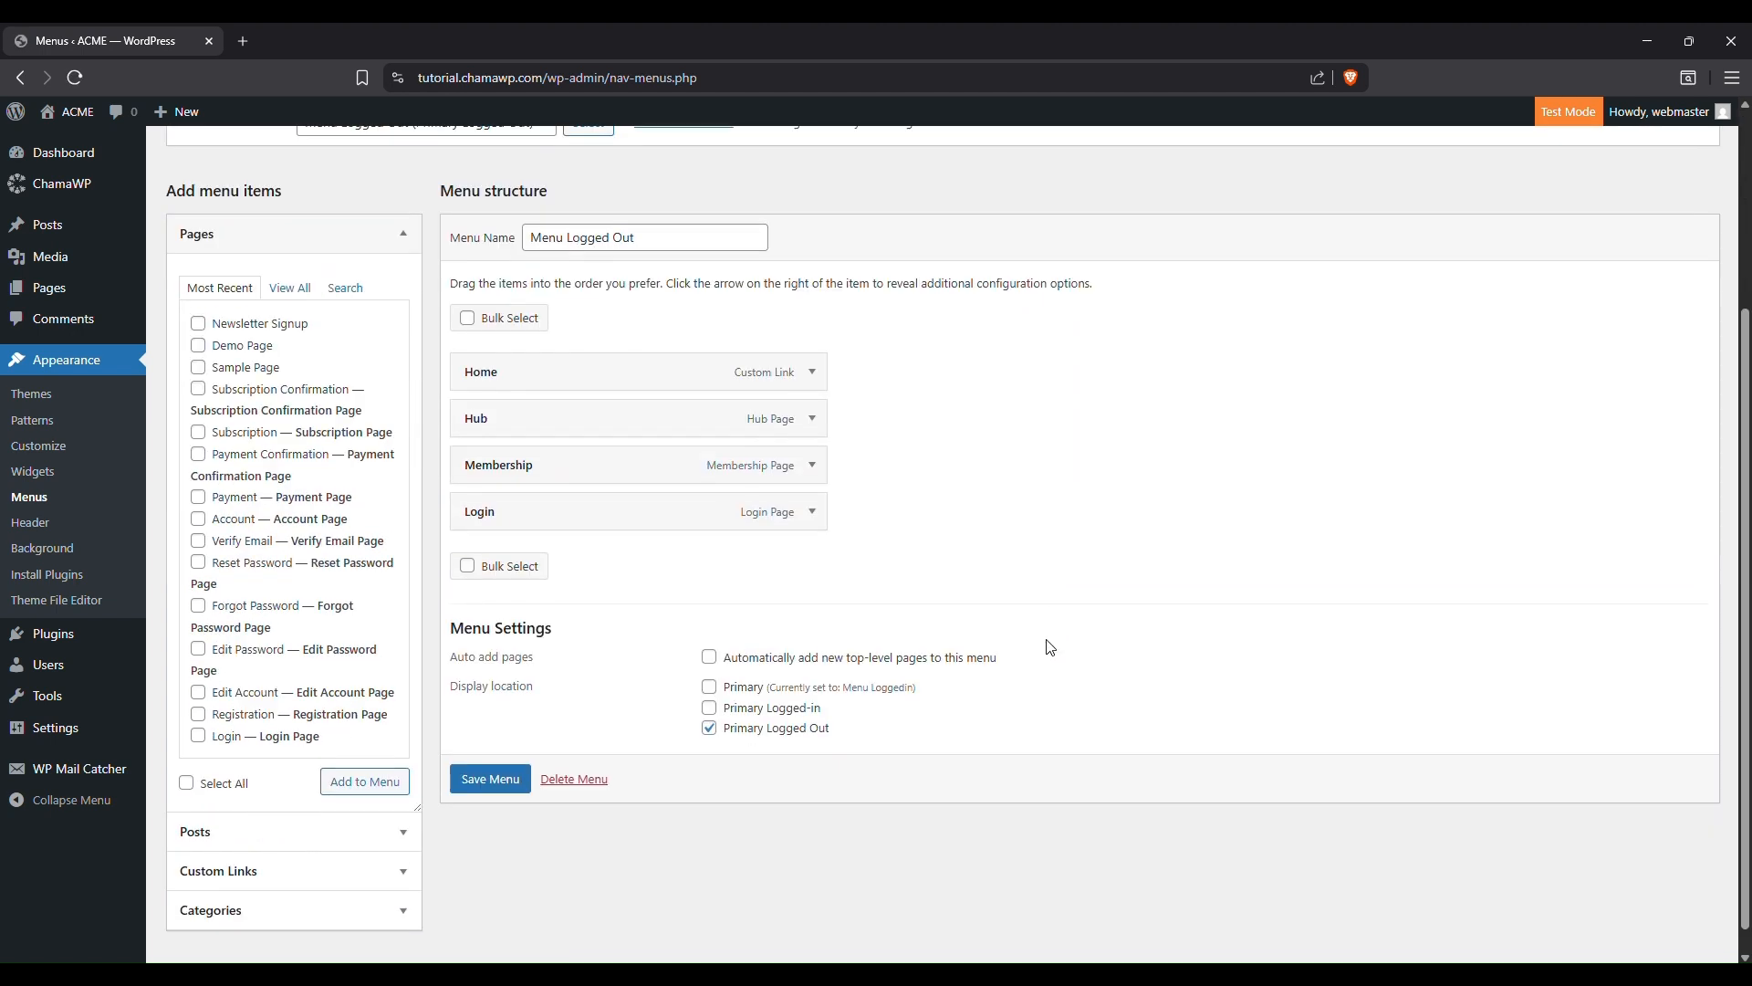
pyautogui.scroll(2, 751, 236)
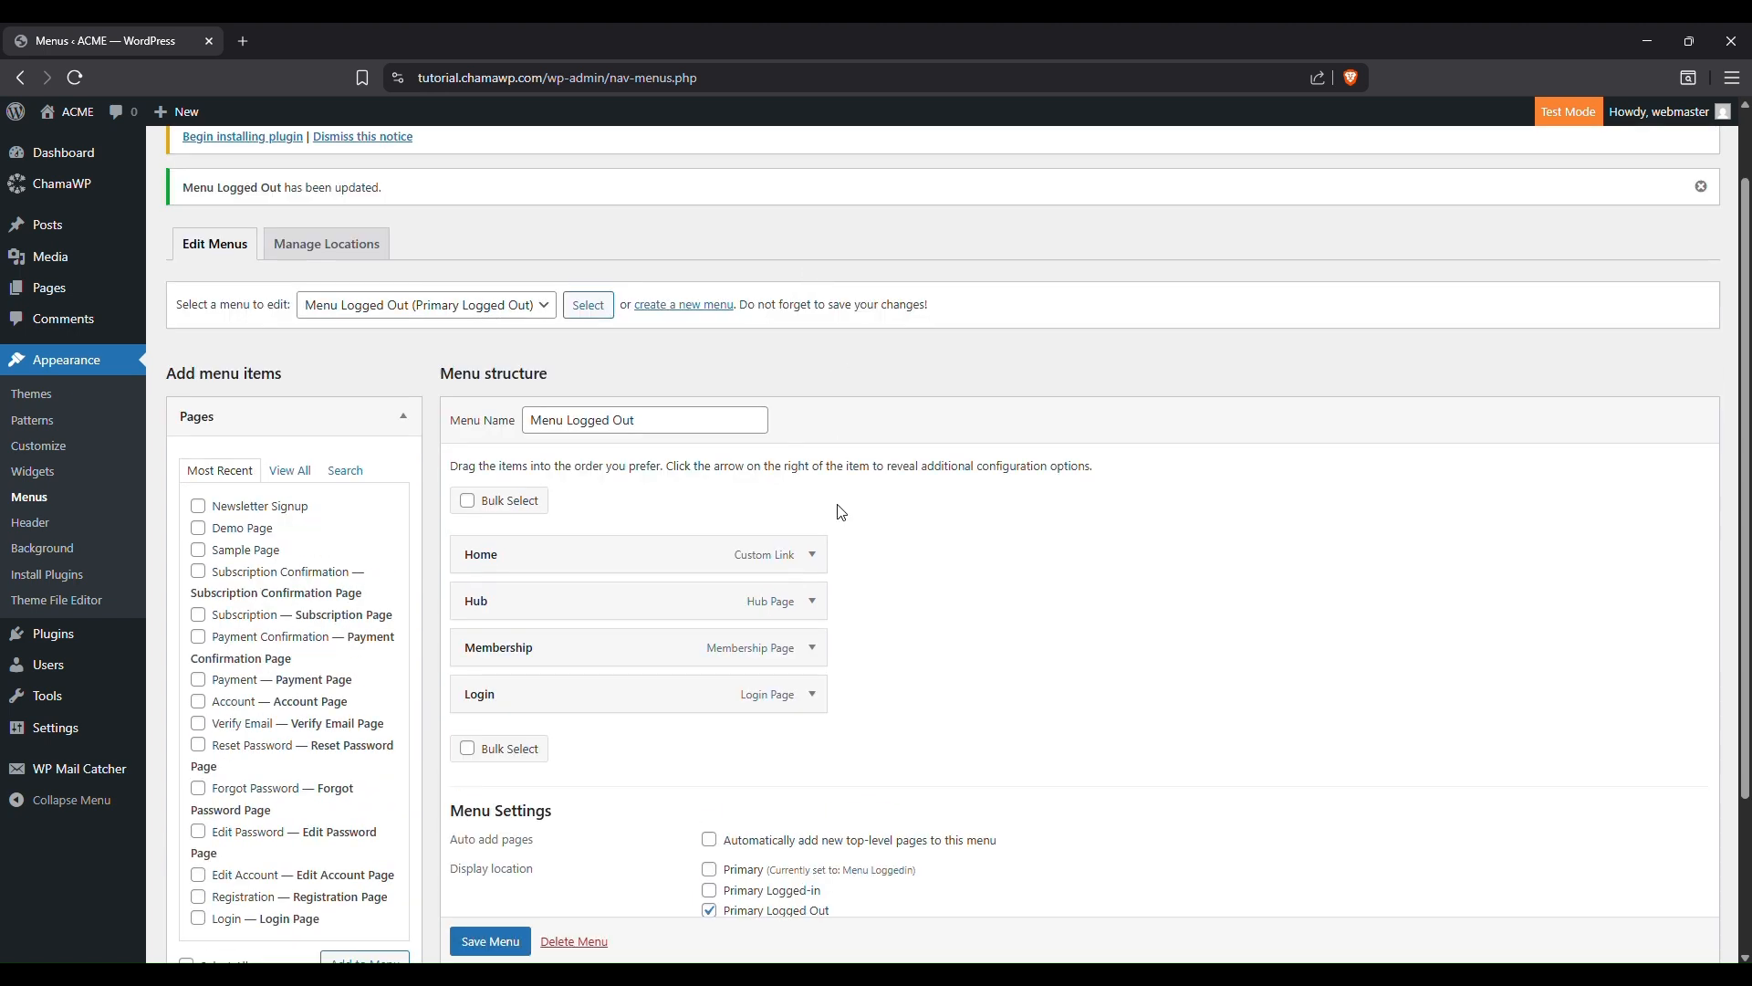
# - Switch Menu Loggedin from Primary to Primary Logged-in and save it
pyautogui.click(538, 307)
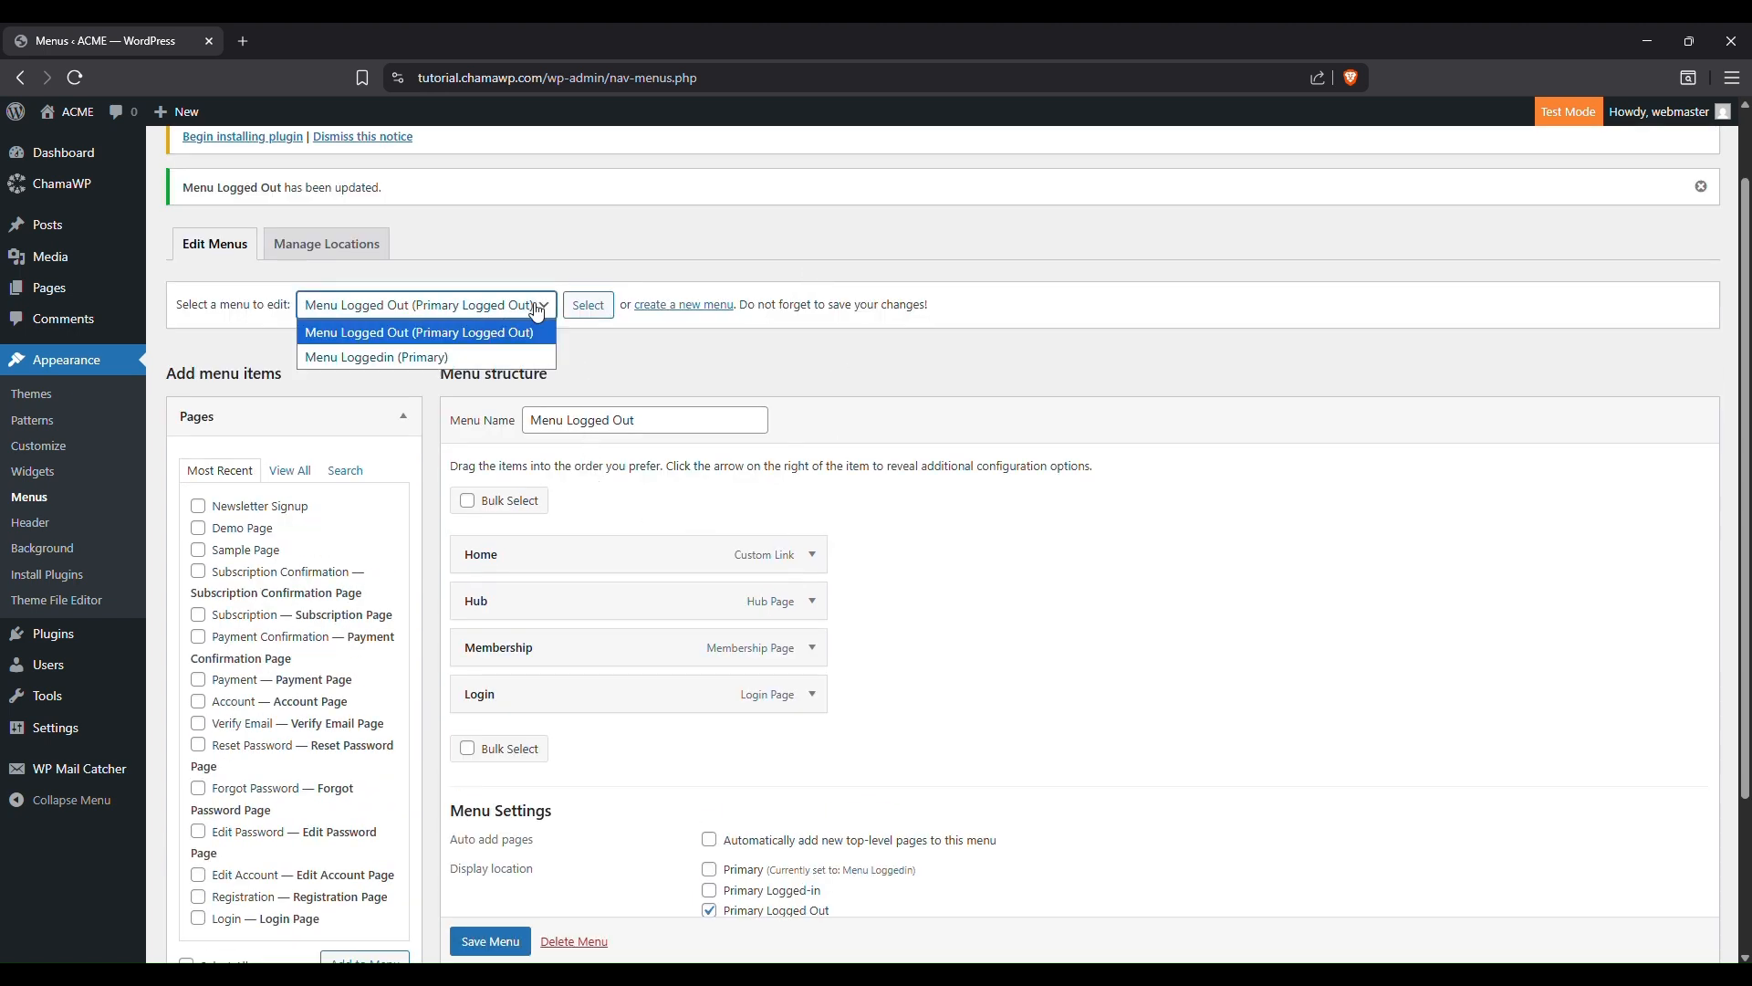
pyautogui.click(484, 358)
pyautogui.click(594, 309)
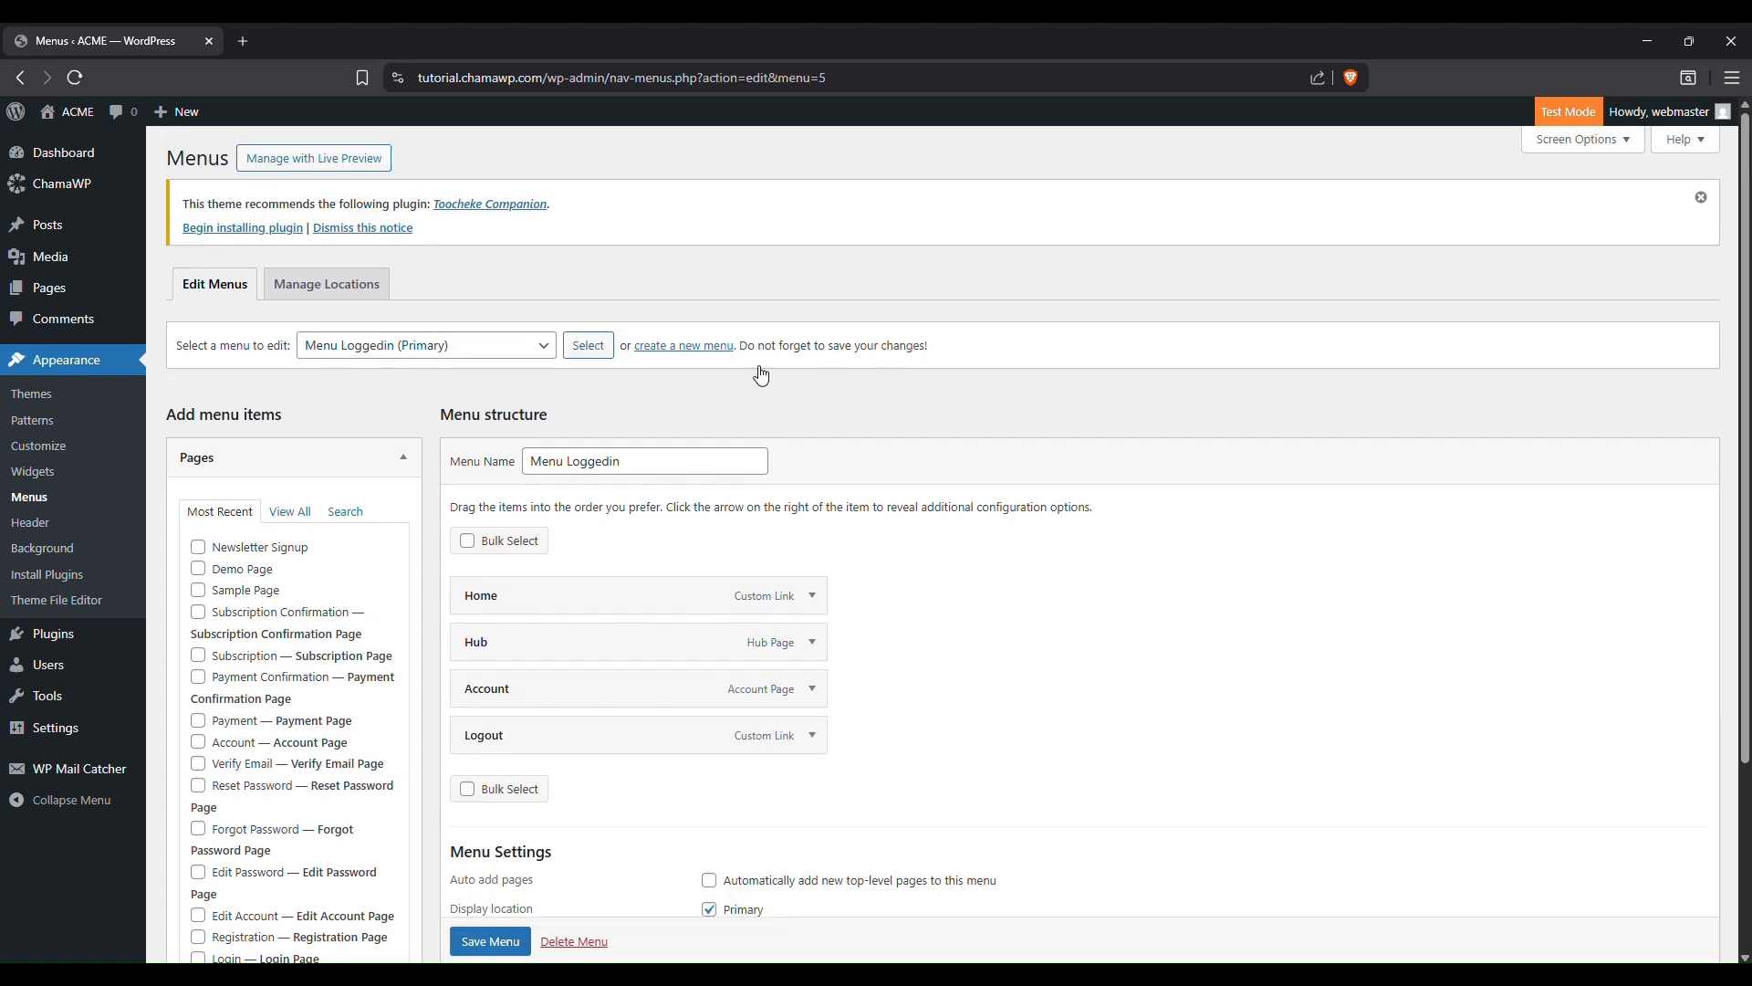
pyautogui.scroll(-3, 907, 454)
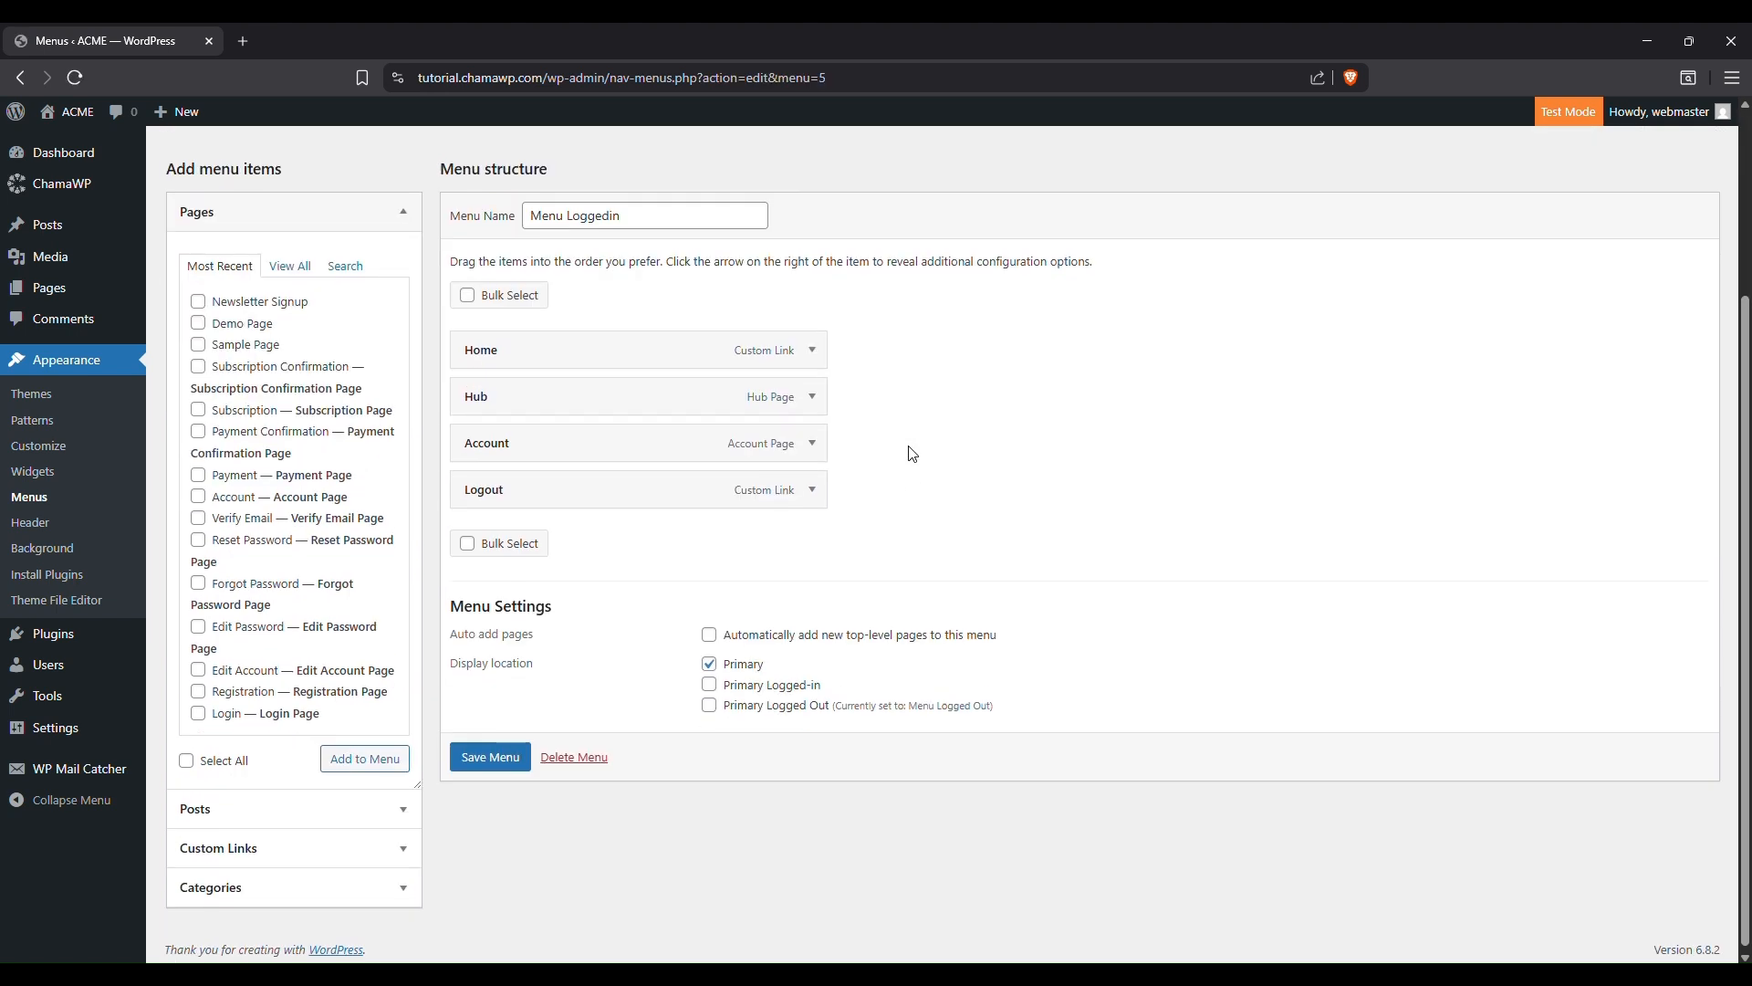
pyautogui.click(709, 661)
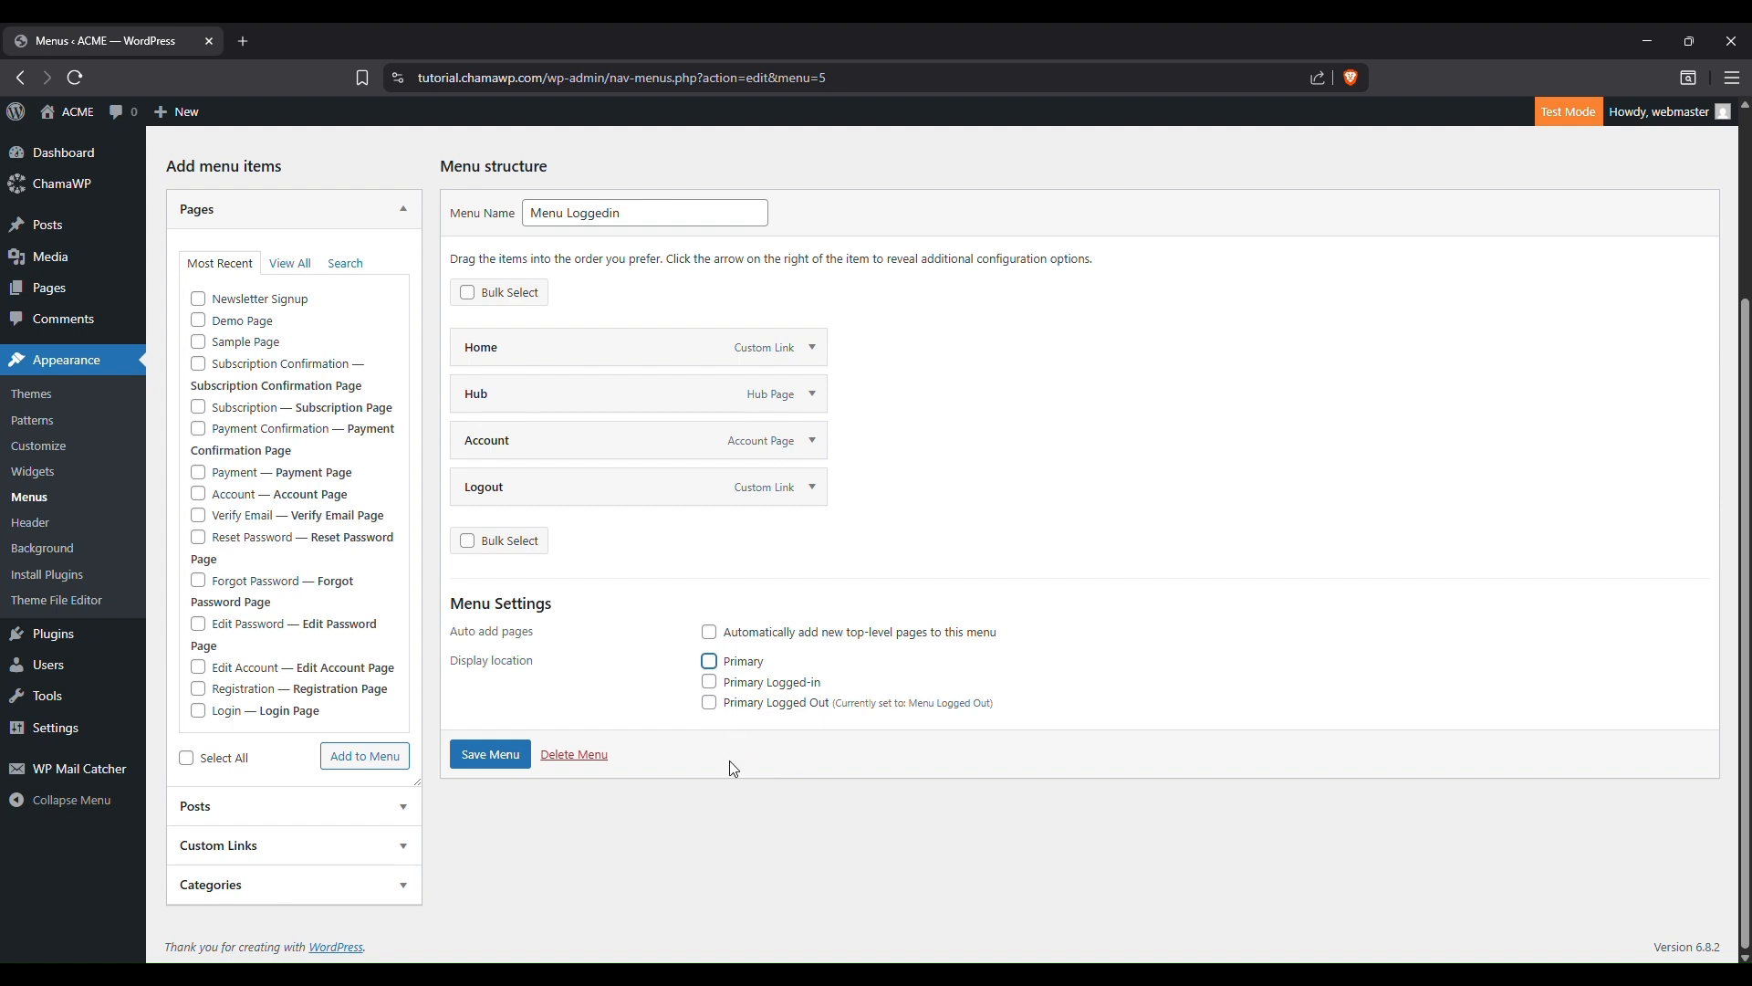
pyautogui.click(709, 681)
pyautogui.click(472, 765)
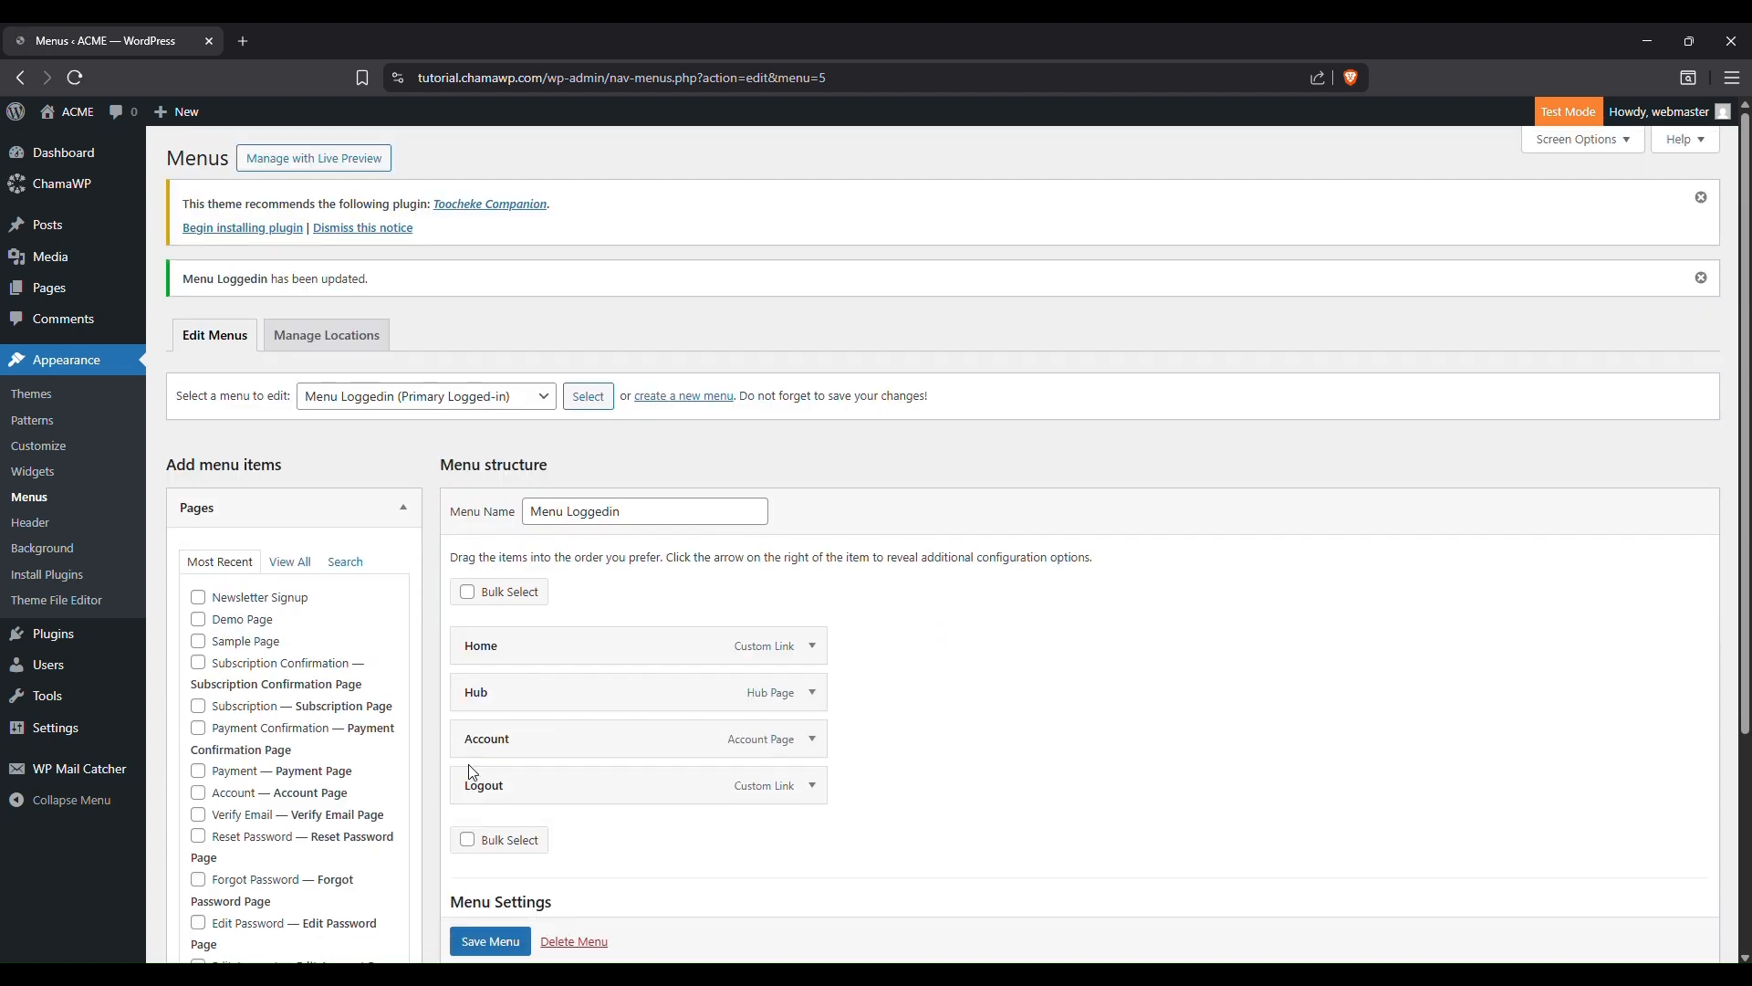
pyautogui.scroll(3, 678, 724)
# - Reload Menu Logged Out in the editor, then refresh the live site to show Home, Hub, Membership, Login
pyautogui.click(493, 394)
pyautogui.click(493, 427)
pyautogui.click(588, 401)
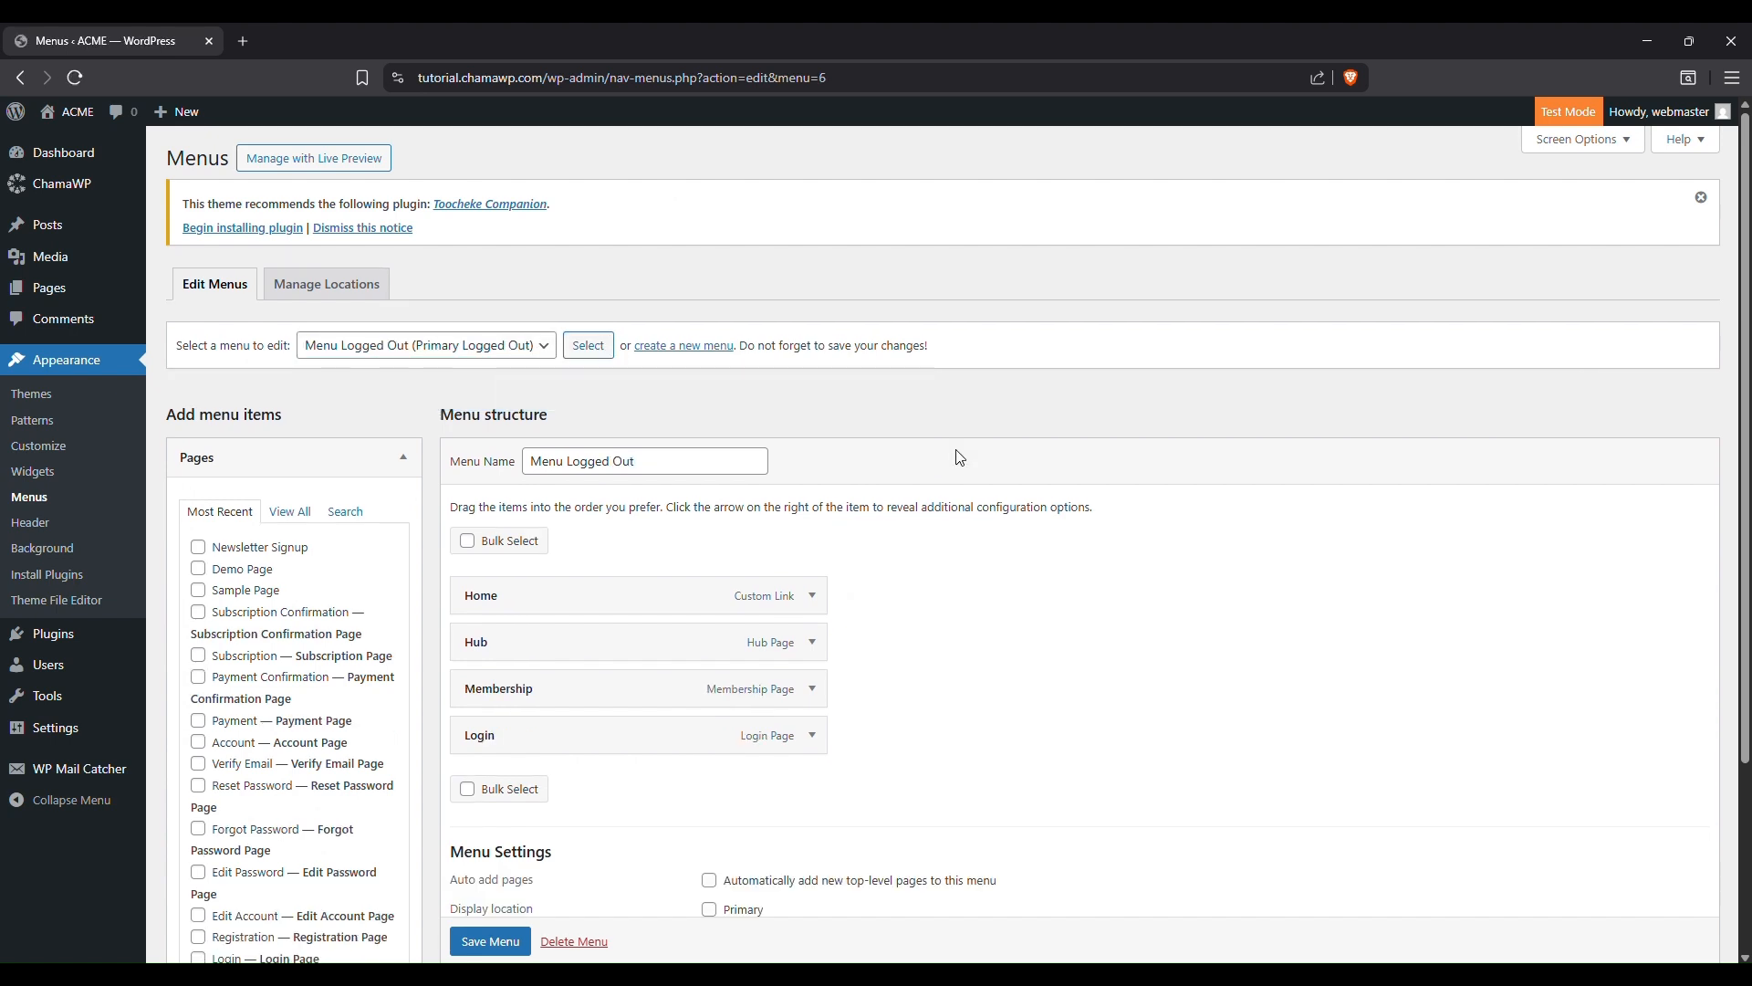
pyautogui.scroll(3, 945, 511)
pyautogui.hotkey('alt', 'Tab')
pyautogui.click(121, 82)
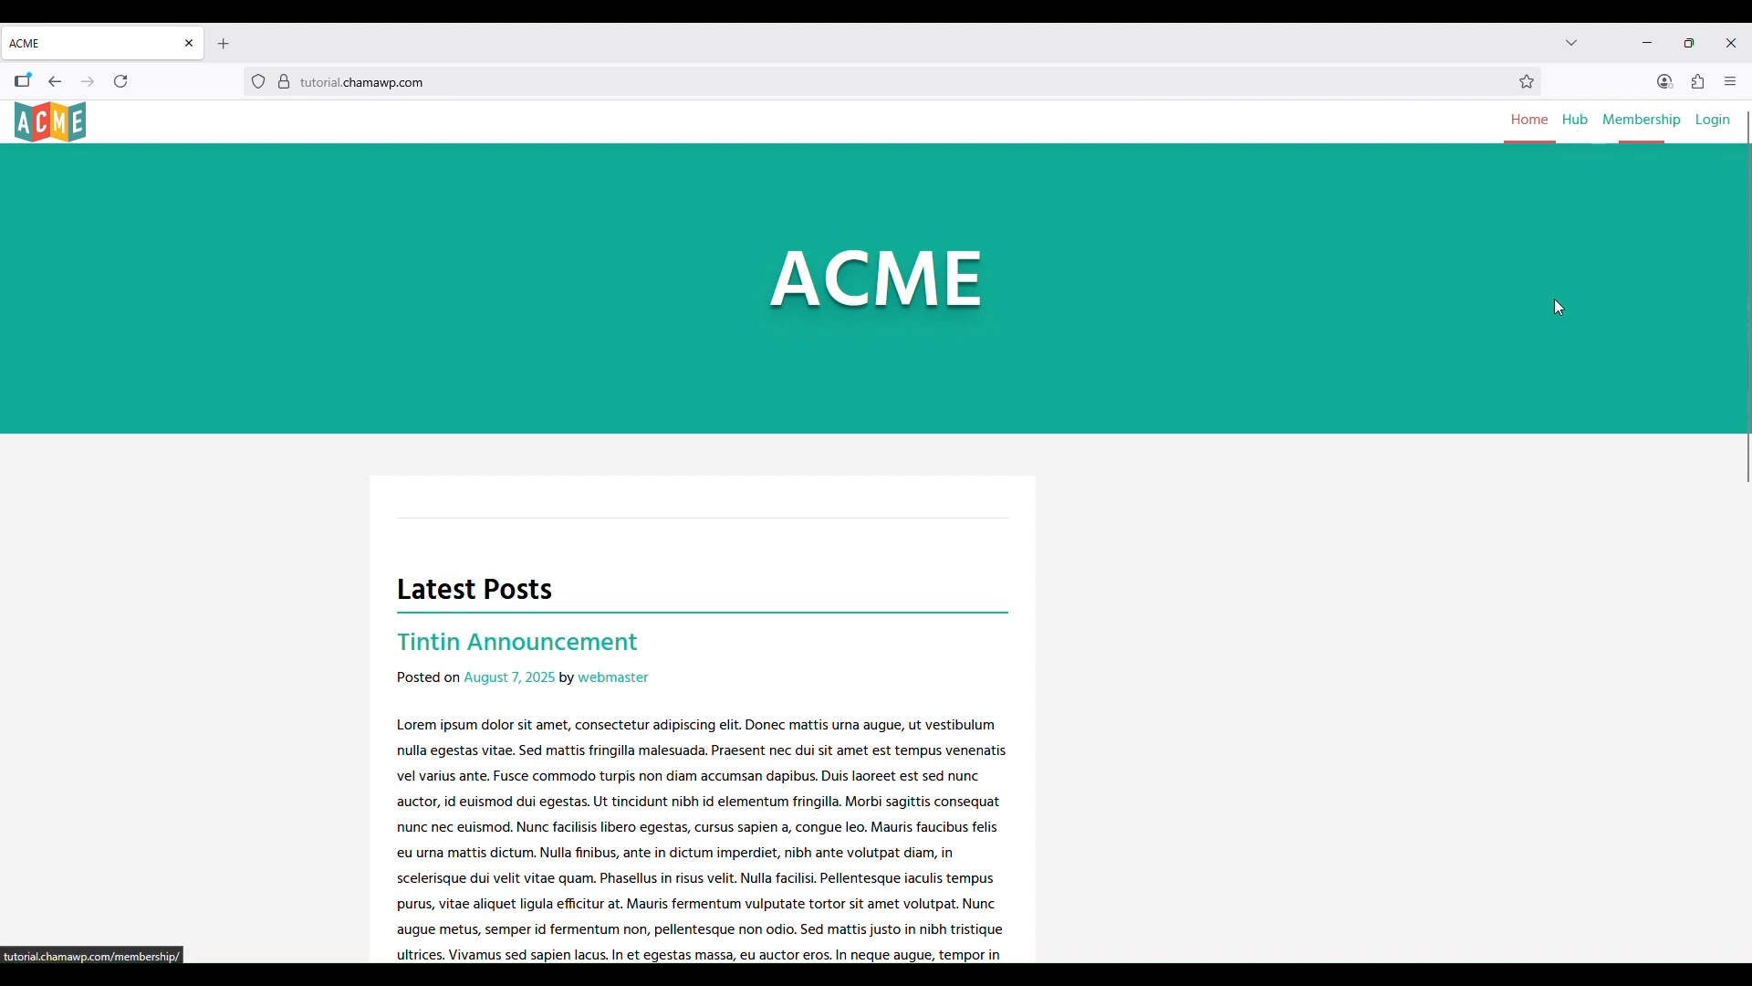
# - Open the ACME Login page, enter the member's username and password, and submit
pyautogui.click(1712, 124)
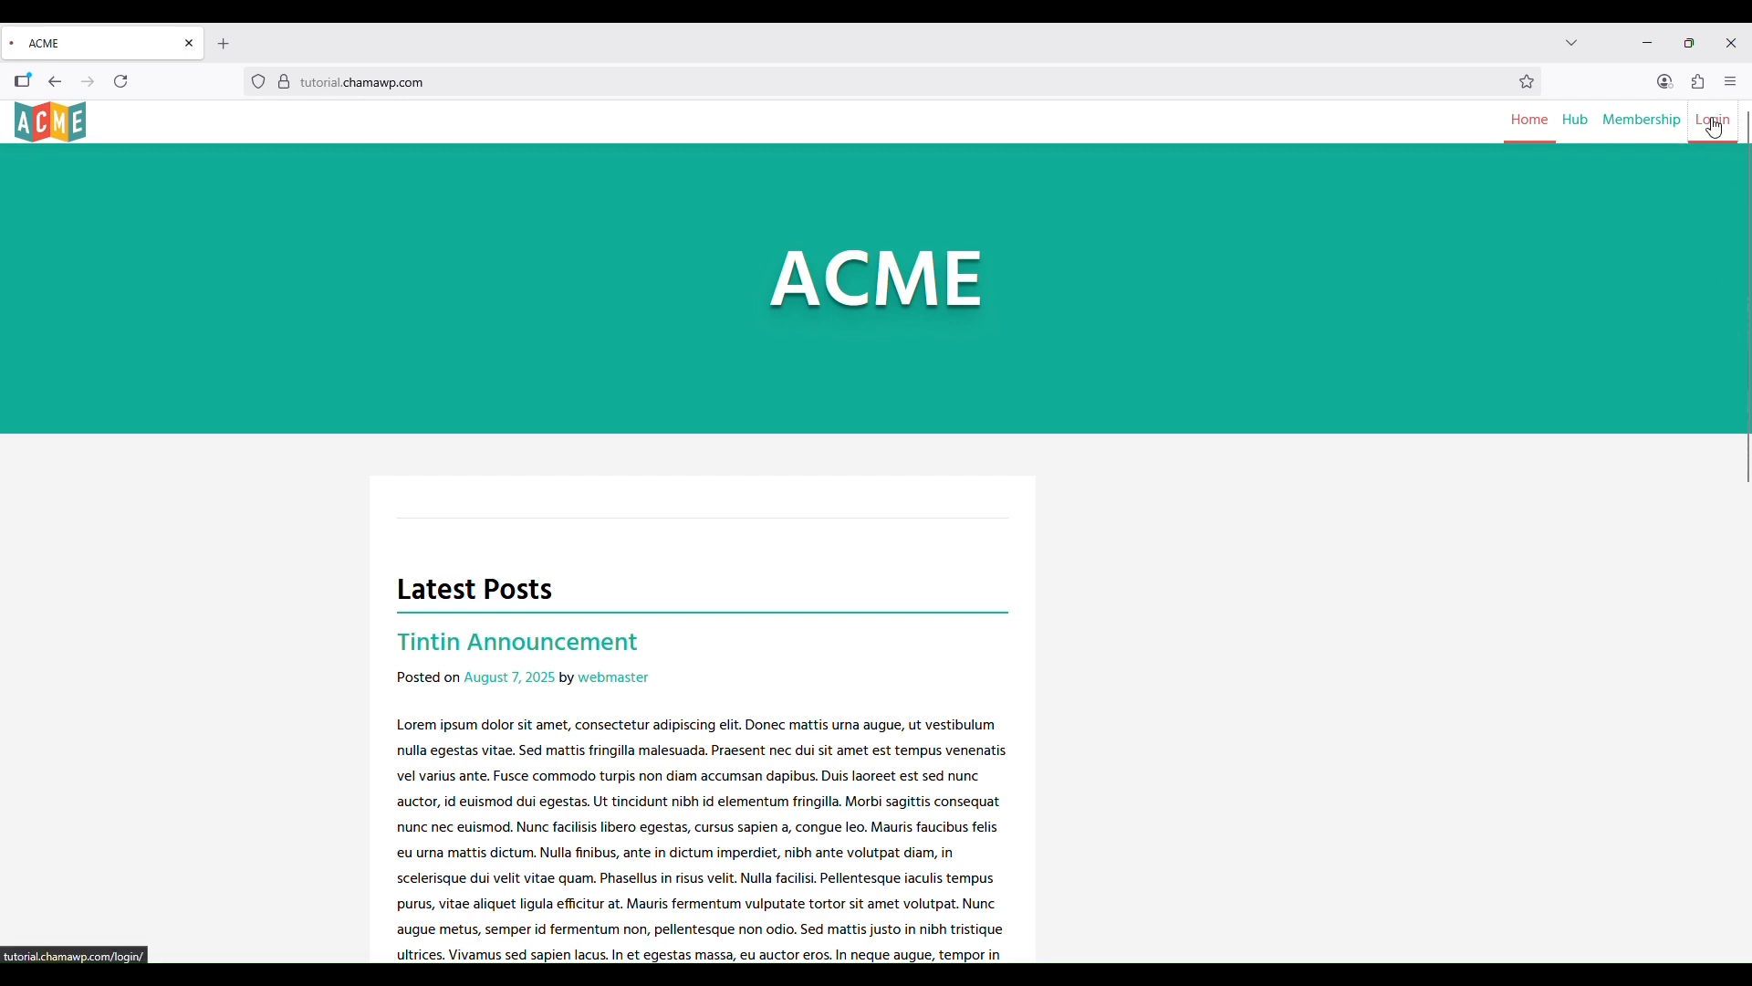
pyautogui.click(638, 428)
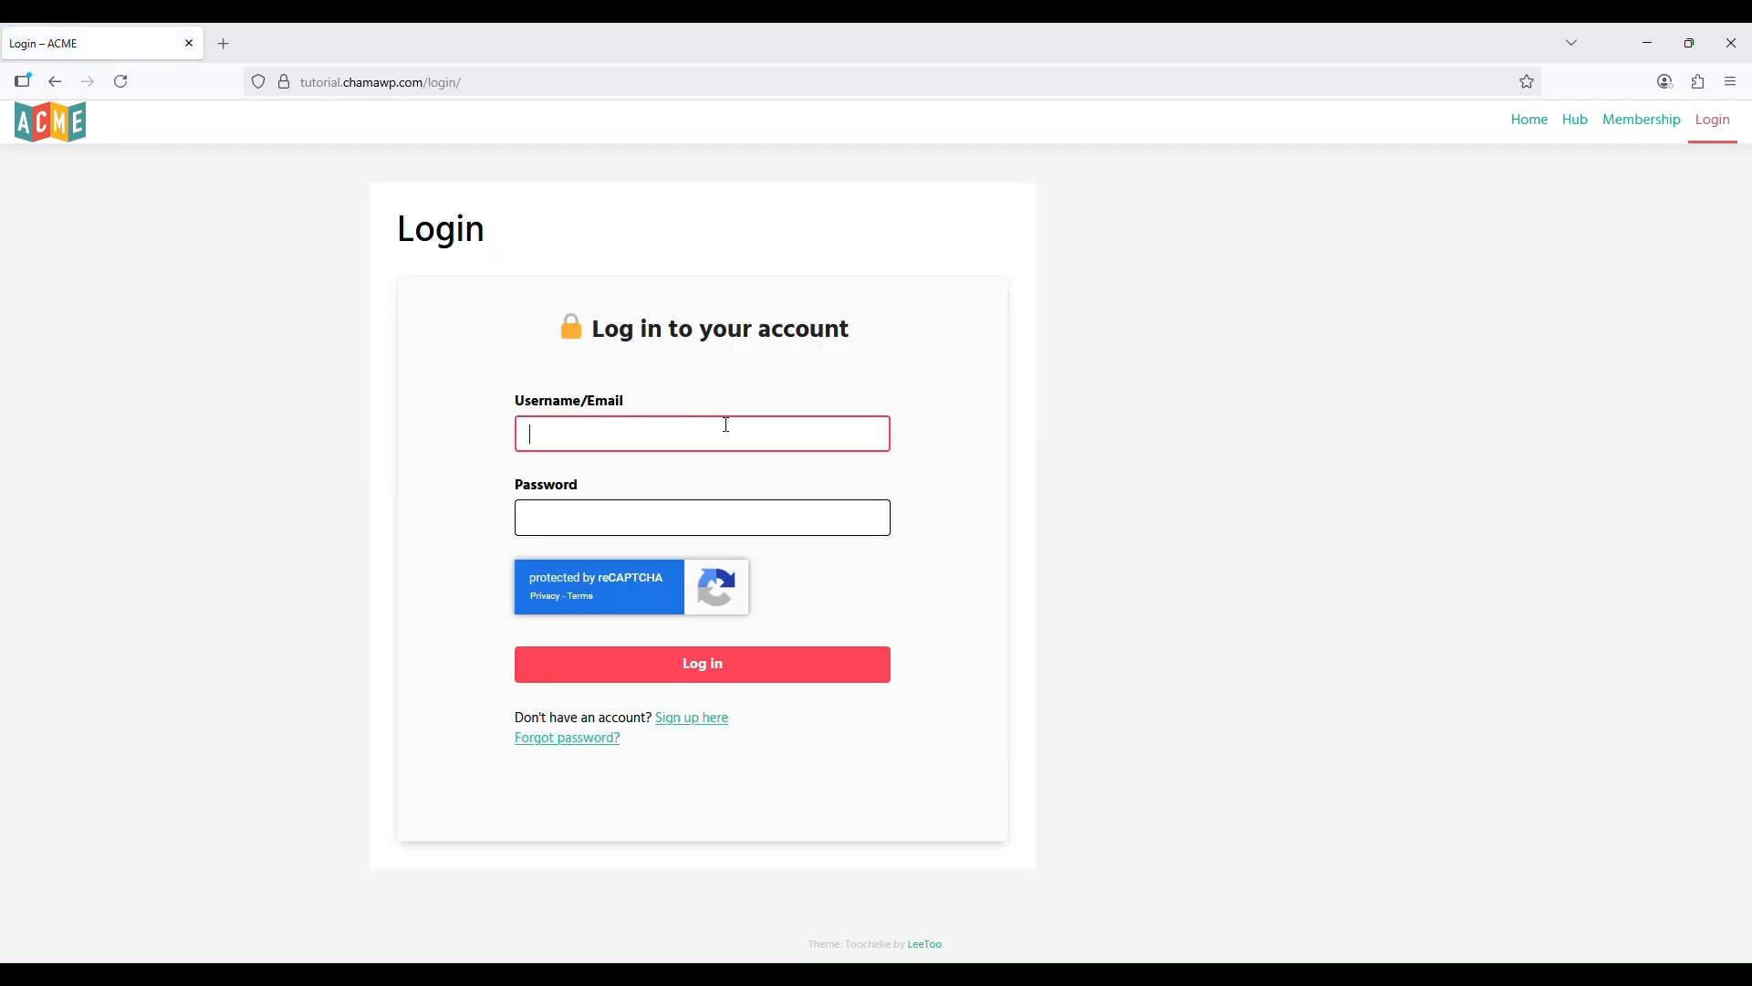
pyautogui.write('aneuman')
pyautogui.press('Tab')
pyautogui.write('••')
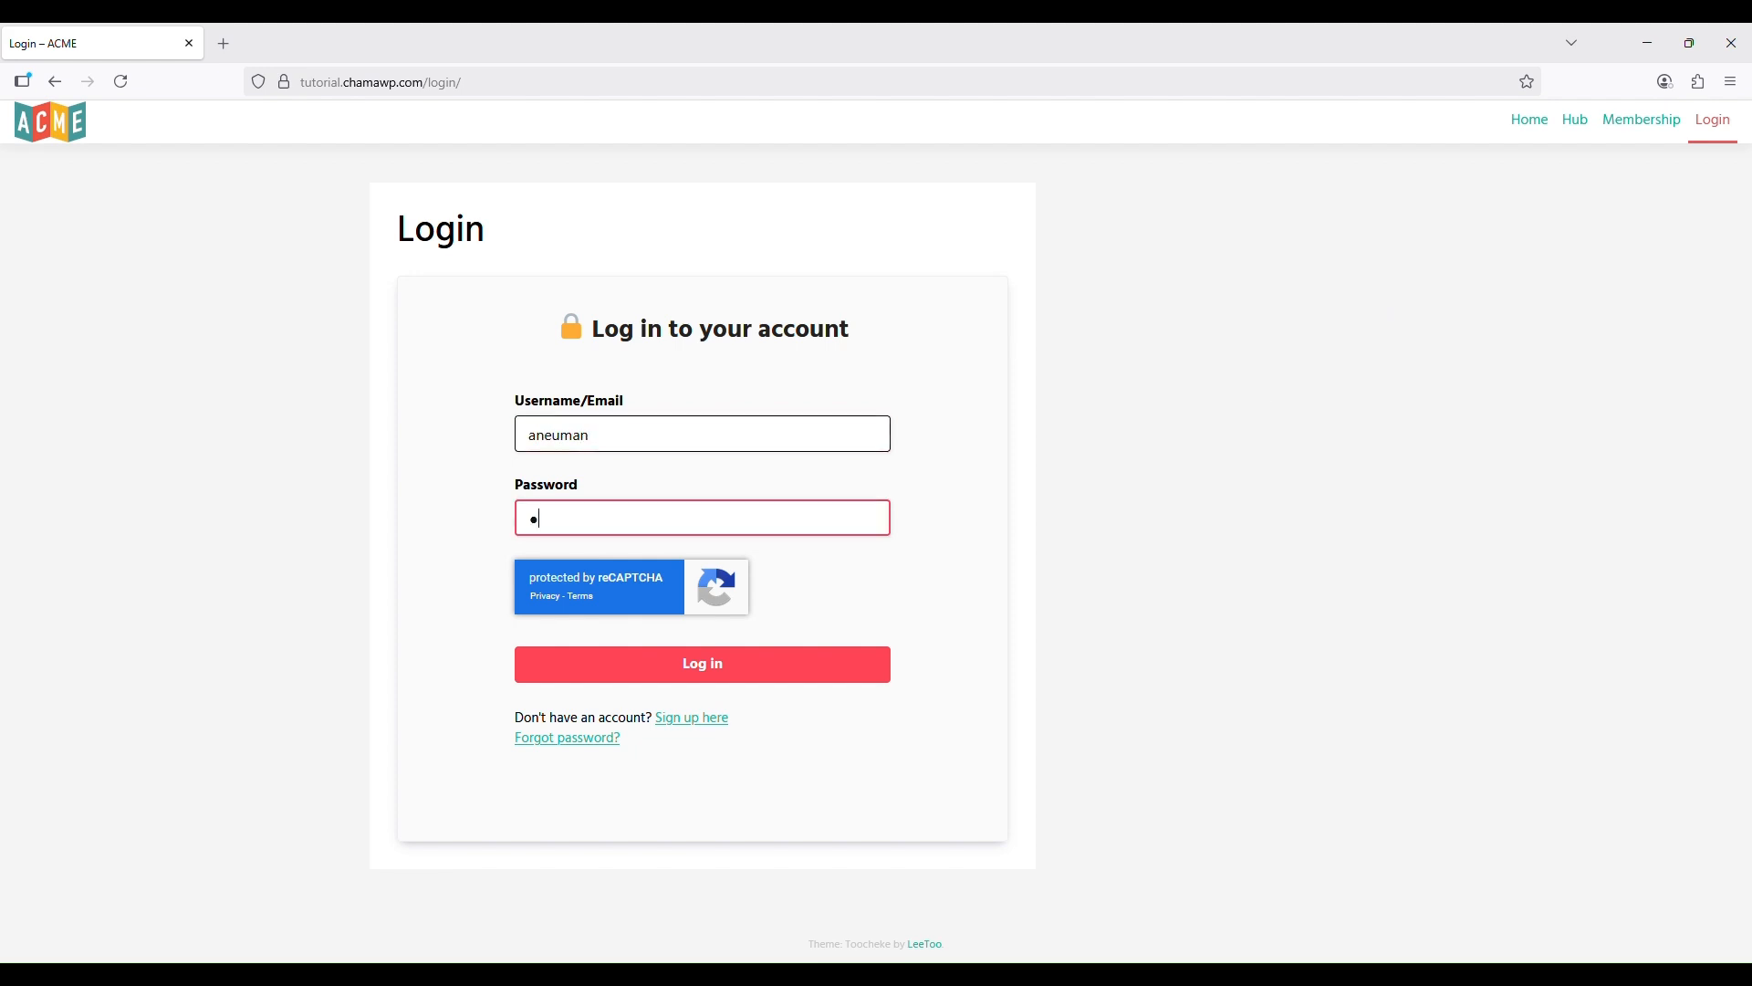
pyautogui.write('•••••••')
pyautogui.click(801, 677)
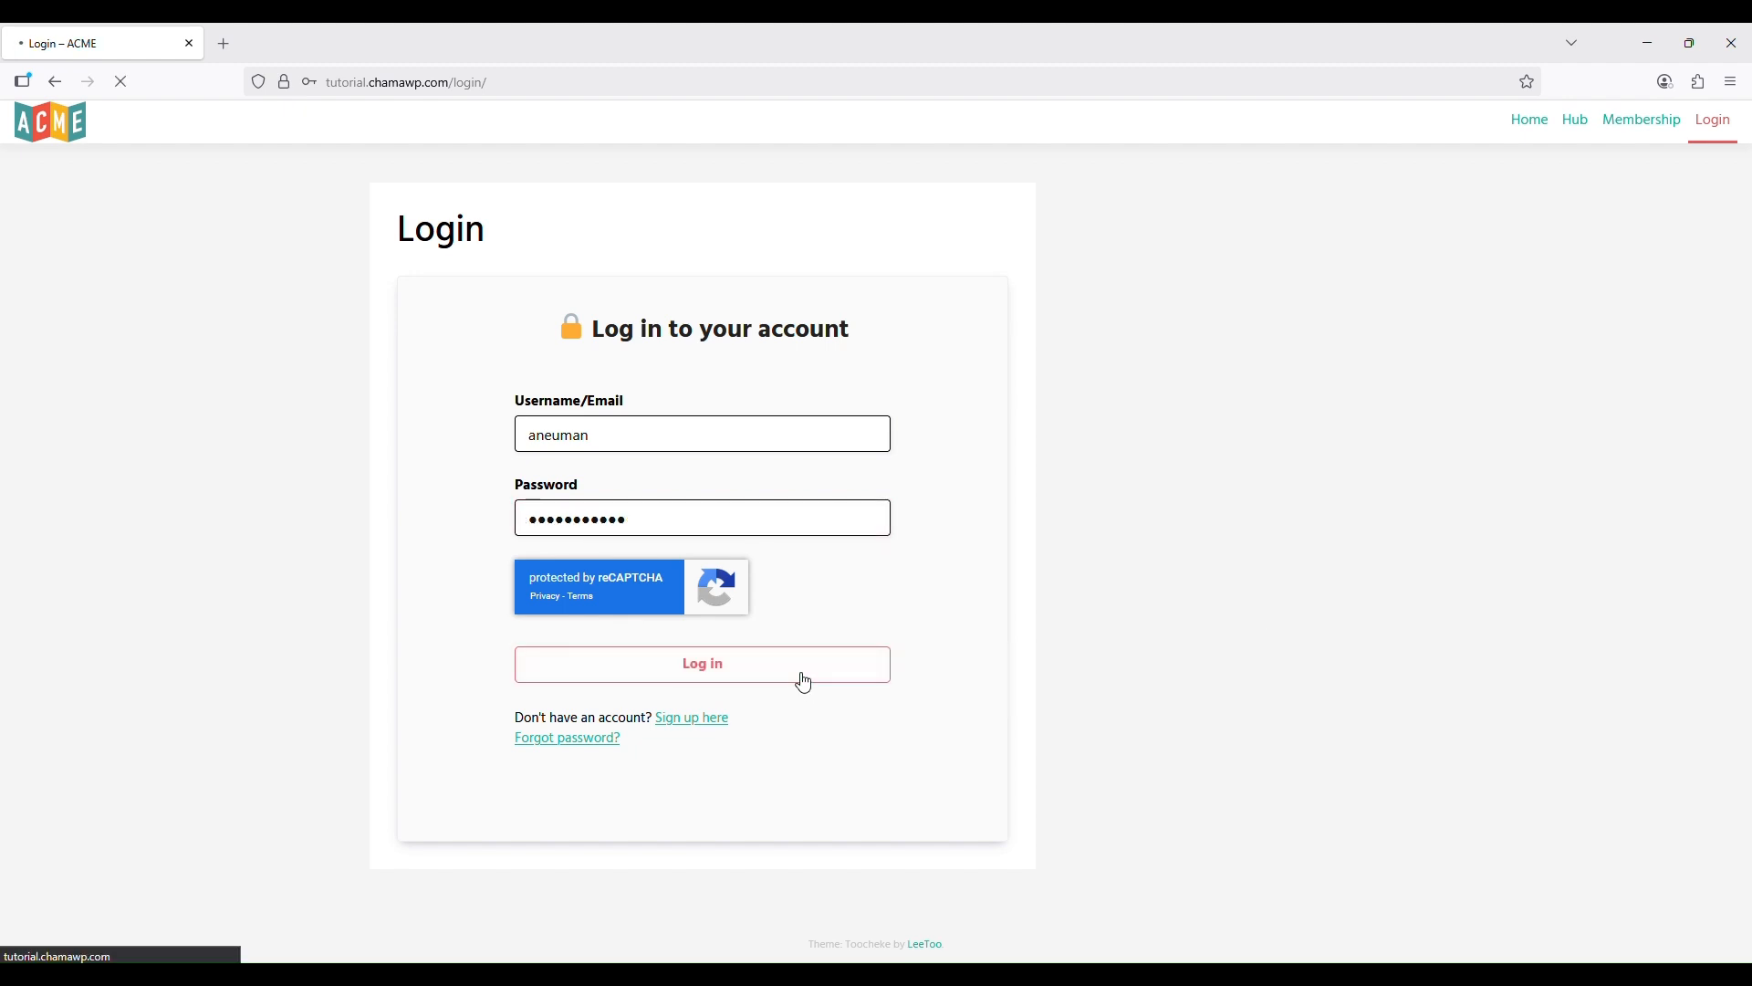